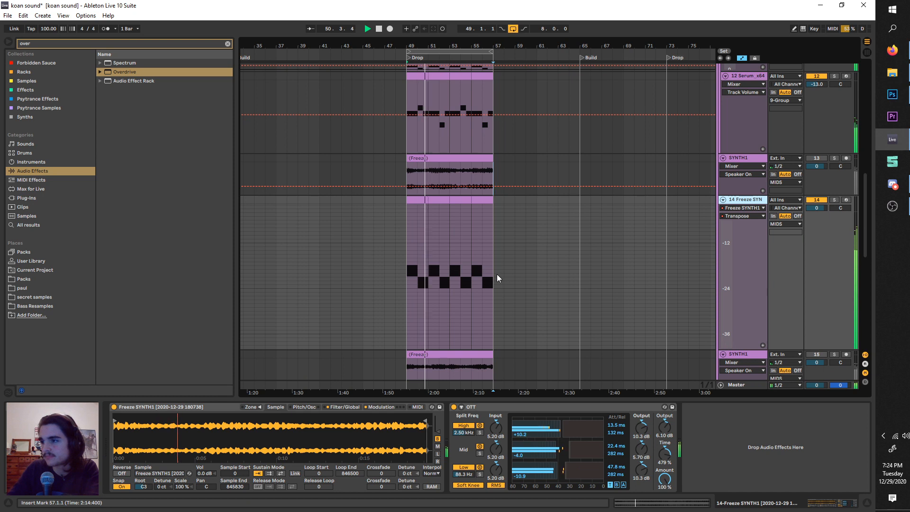
# Mute the 9 Group track inside the MIDS group while playing the drop, and review the frozen bass tracks below it.
pyautogui.scroll(1, 497, 261)
pyautogui.scroll(5, 496, 163)
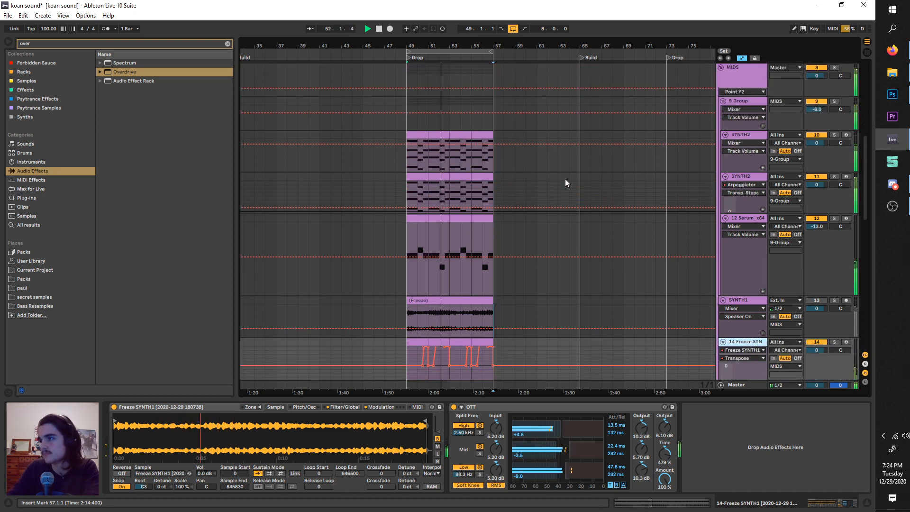
pyautogui.click(816, 101)
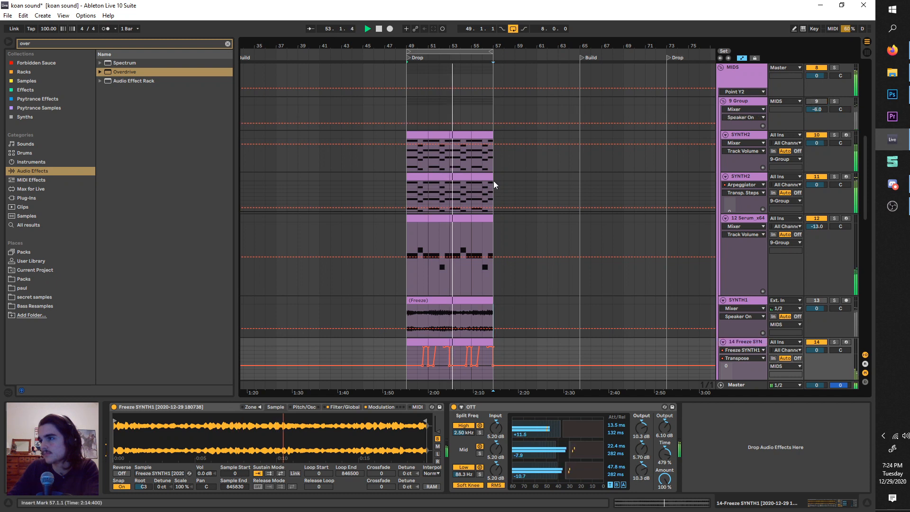
pyautogui.scroll(-4, 493, 180)
pyautogui.scroll(5, 482, 282)
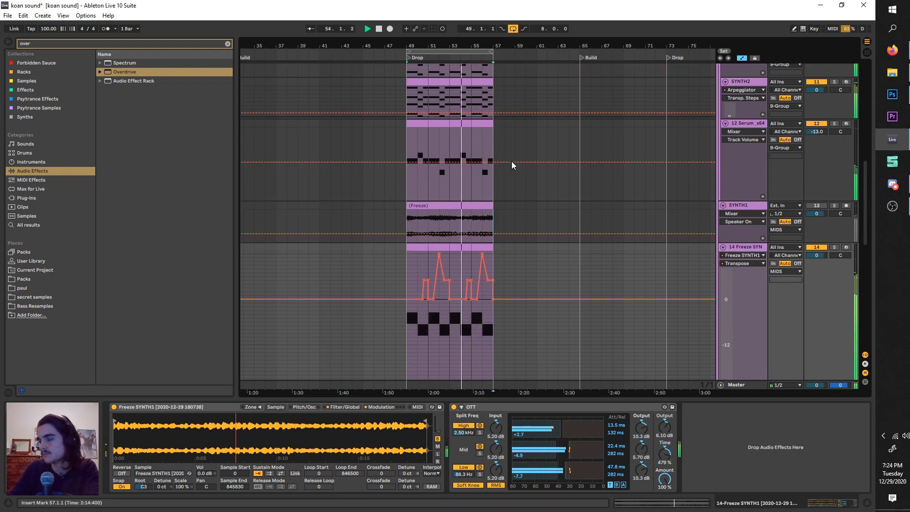
pyautogui.scroll(-3, 511, 164)
pyautogui.scroll(2, 499, 280)
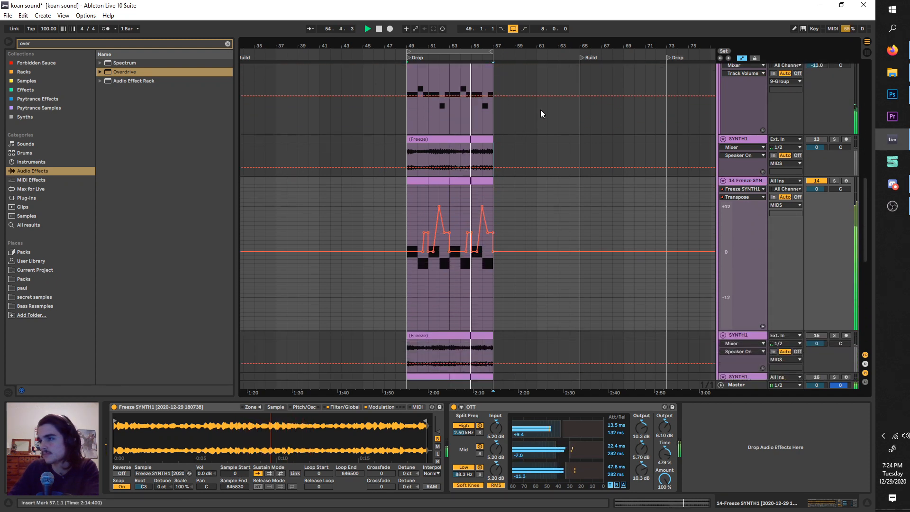
pyautogui.scroll(-3, 540, 110)
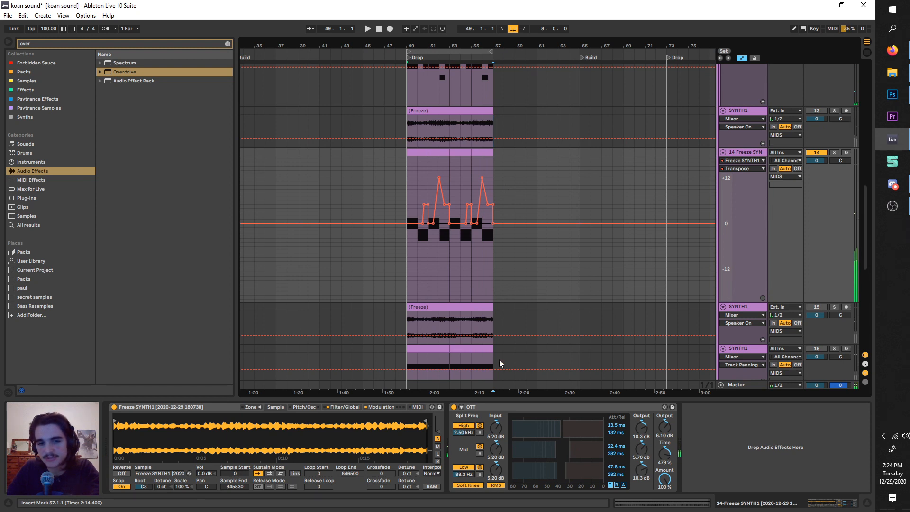
pyautogui.scroll(-2, 485, 295)
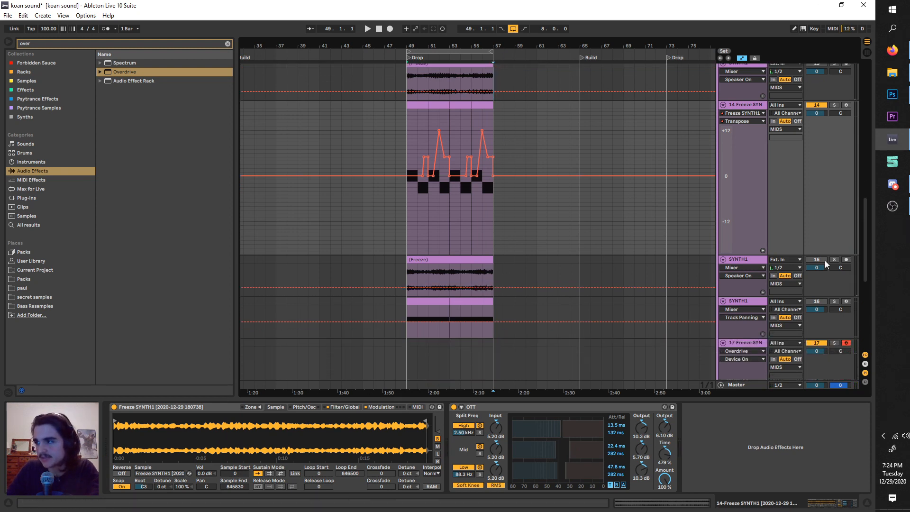
# Audition bass tracks 15 and 14 by soloing each in turn during playback, and show track 14's device chain.
pyautogui.press('space')
pyautogui.click(836, 301)
pyautogui.click(752, 302)
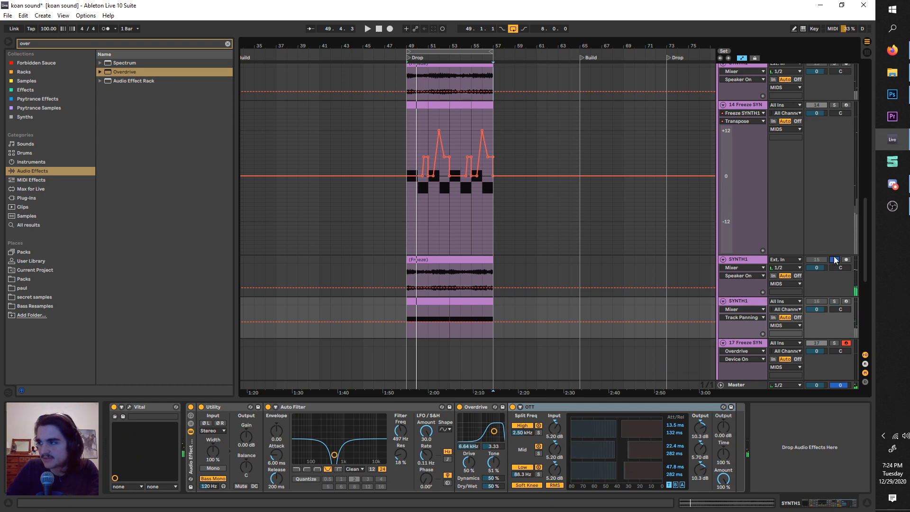
pyautogui.press('space')
pyautogui.click(834, 105)
pyautogui.press('space')
pyautogui.press('space')
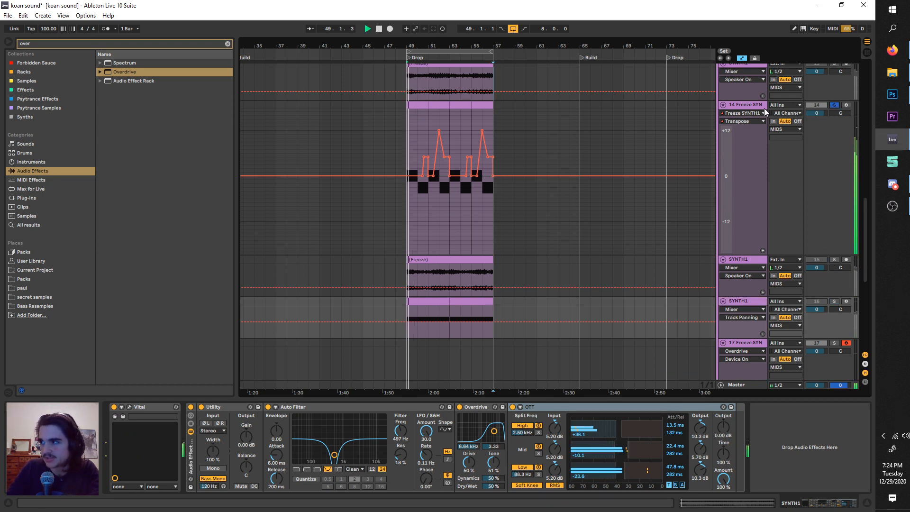
pyautogui.click(764, 108)
pyautogui.hscroll(5, 490, 294)
pyautogui.scroll(-1, 489, 293)
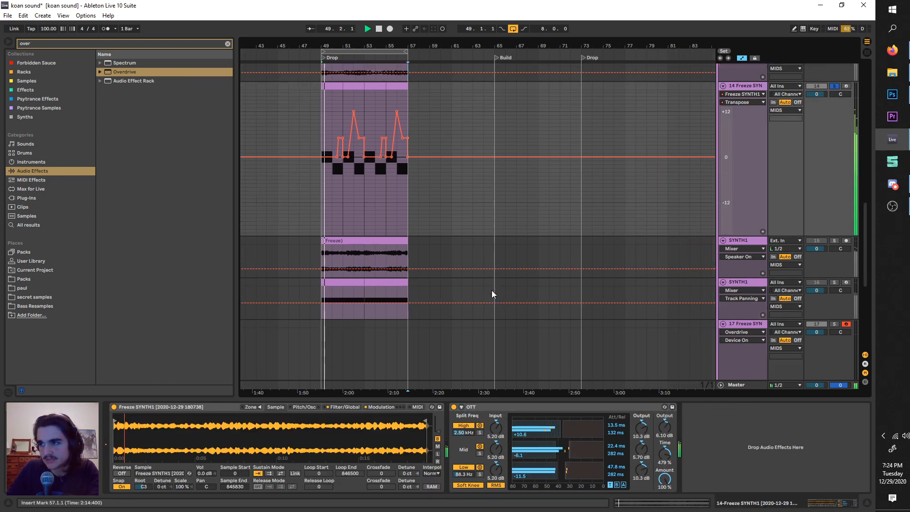
pyautogui.scroll(-3, 491, 290)
pyautogui.press('space')
# Move the eight-bar loop region from the drop so that it starts at bar 81, over the clip on track 19.
pyautogui.scroll(-5, 492, 290)
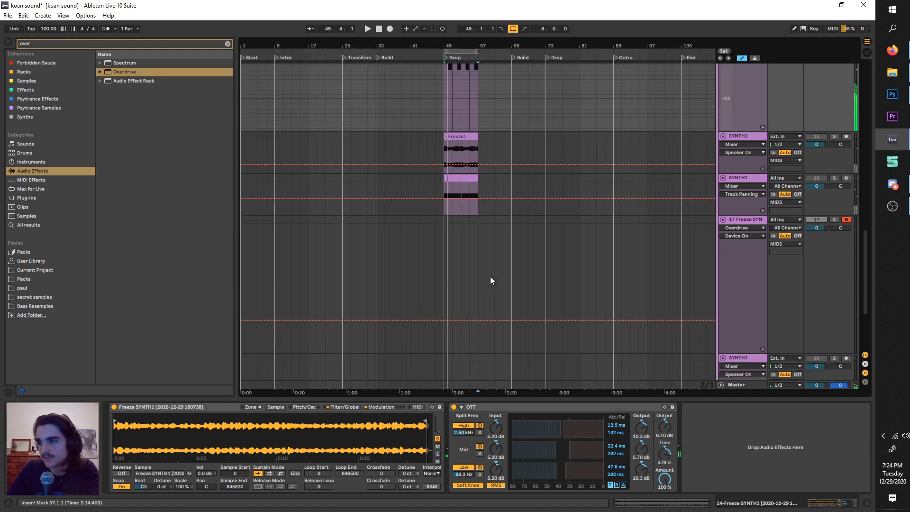
pyautogui.scroll(-3, 512, 273)
pyautogui.moveTo(453, 51); pyautogui.dragTo(592, 112)
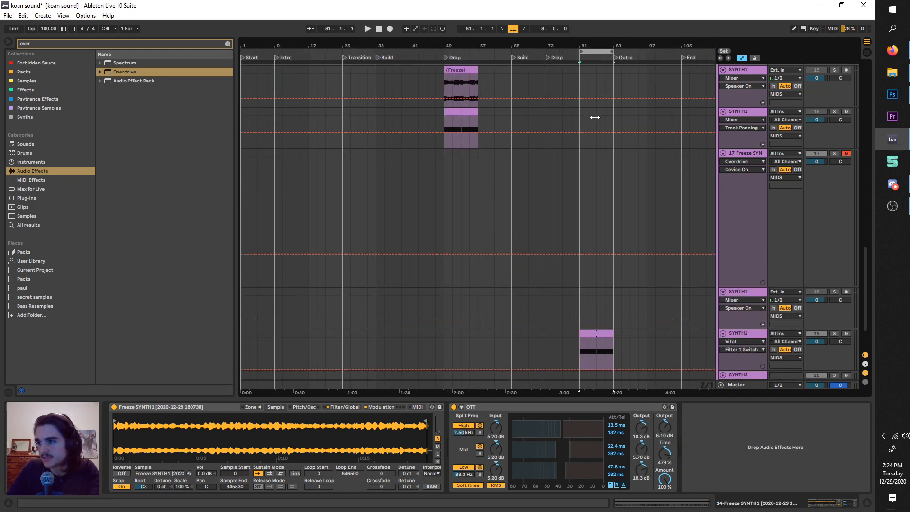
pyautogui.scroll(3, 581, 278)
pyautogui.scroll(1, 582, 304)
pyautogui.scroll(4, 625, 316)
# Open the Vital synth on SYNTH1 track 19, clear the solo left on track 14, and play the loop with the init preset.
pyautogui.click(760, 345)
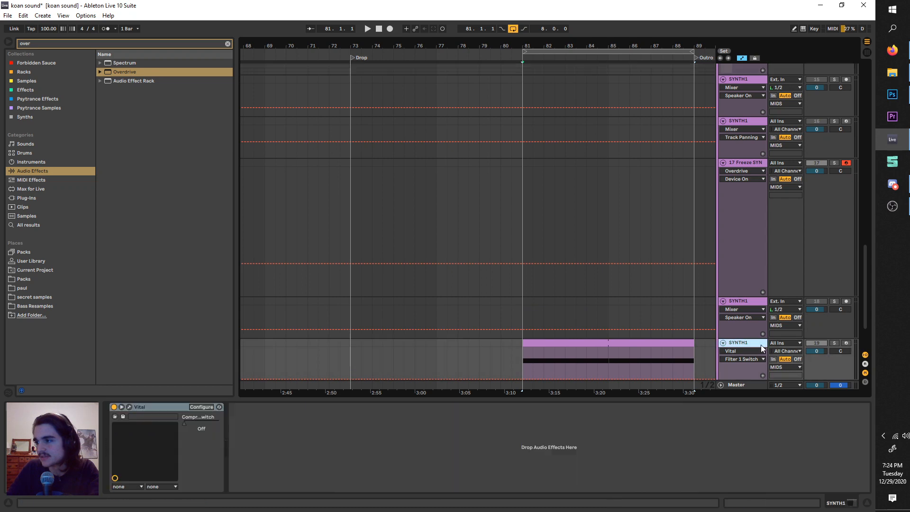
pyautogui.hscroll(2, 508, 330)
pyautogui.click(129, 408)
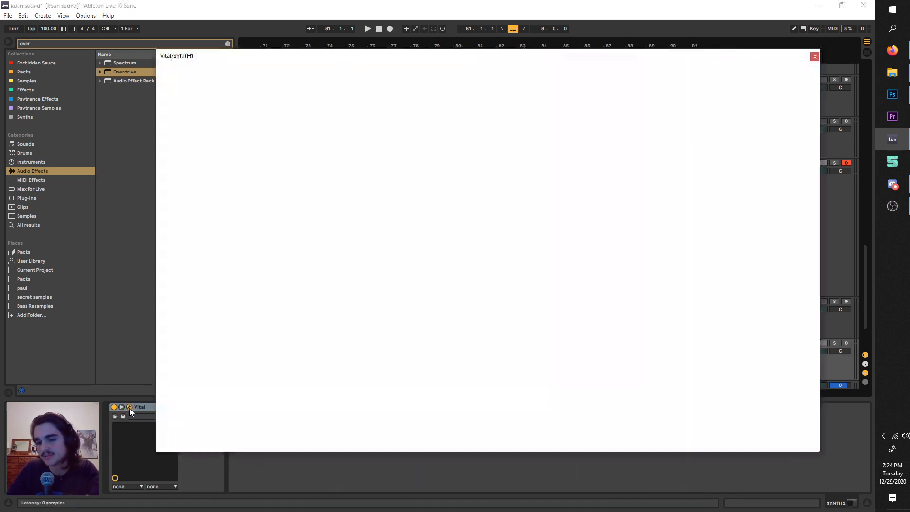
pyautogui.press('space')
pyautogui.press('space')
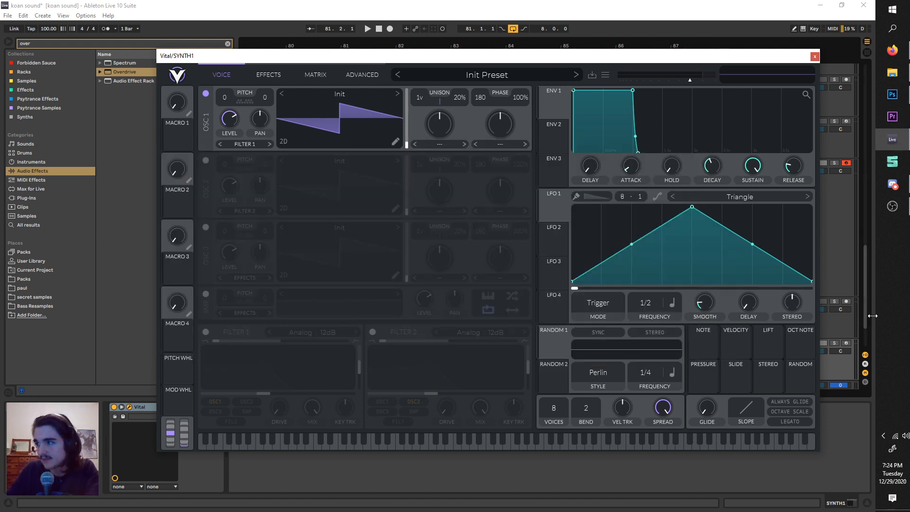
pyautogui.click(836, 343)
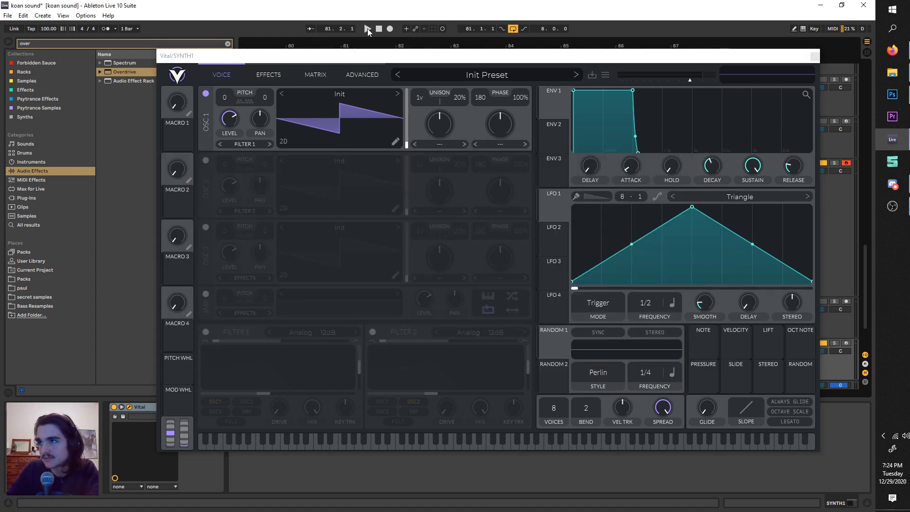
pyautogui.click(367, 29)
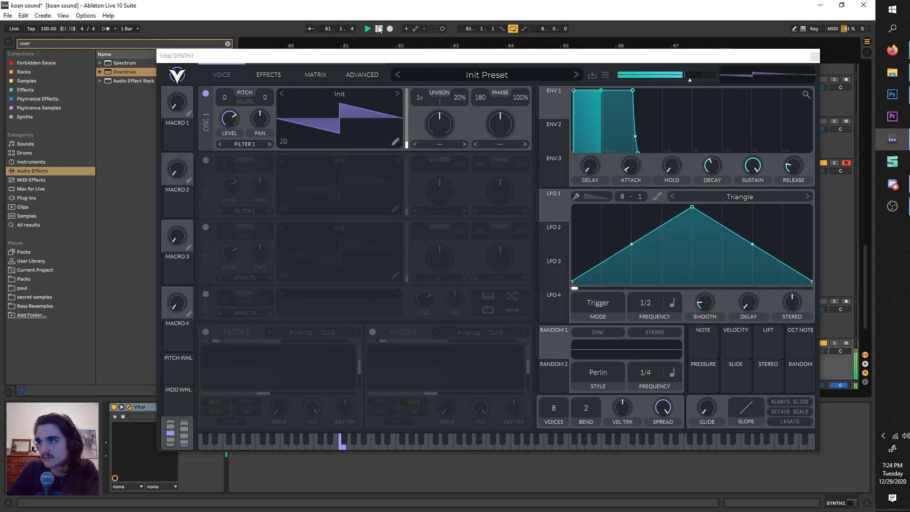
# Load the factory Basic Shapes wavetable into oscillator 1 and audition the sine tone.
pyautogui.click(335, 94)
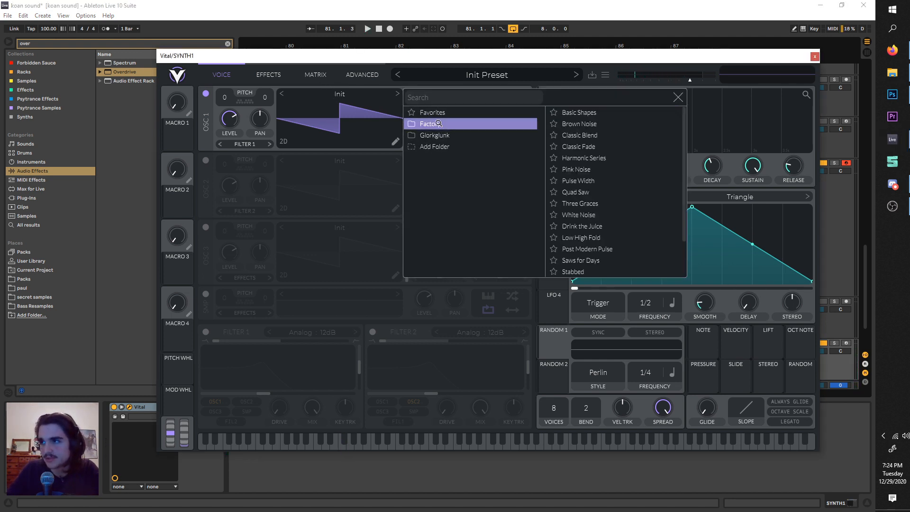
pyautogui.click(593, 112)
pyautogui.click(678, 96)
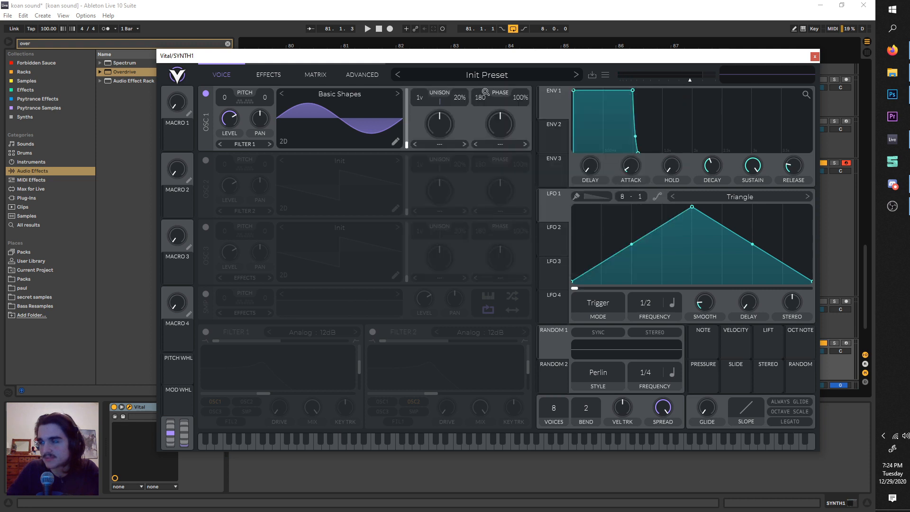
pyautogui.moveTo(382, 60); pyautogui.dragTo(408, 61)
pyautogui.press('space')
pyautogui.press('space')
pyautogui.press('space')
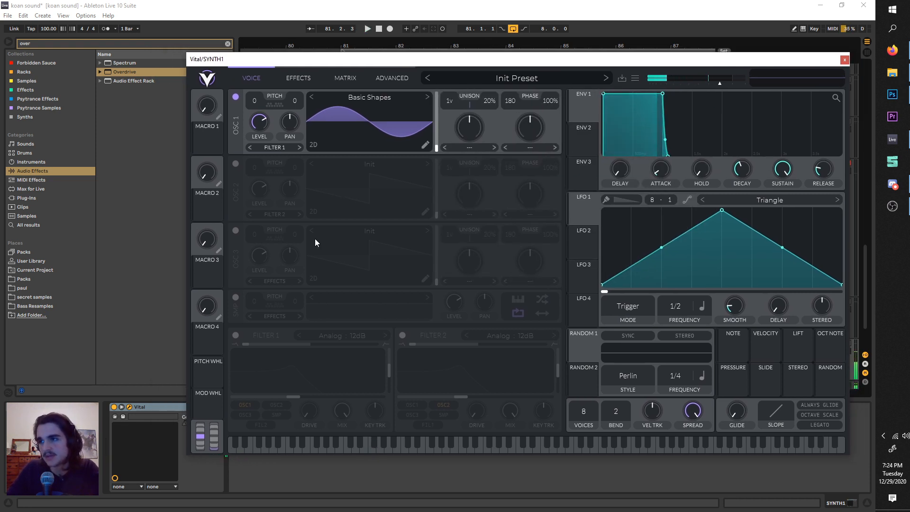
# Enable Vital's sampler as a noise source, set its level to about 0.001, and audition it with the loop.
pyautogui.click(235, 298)
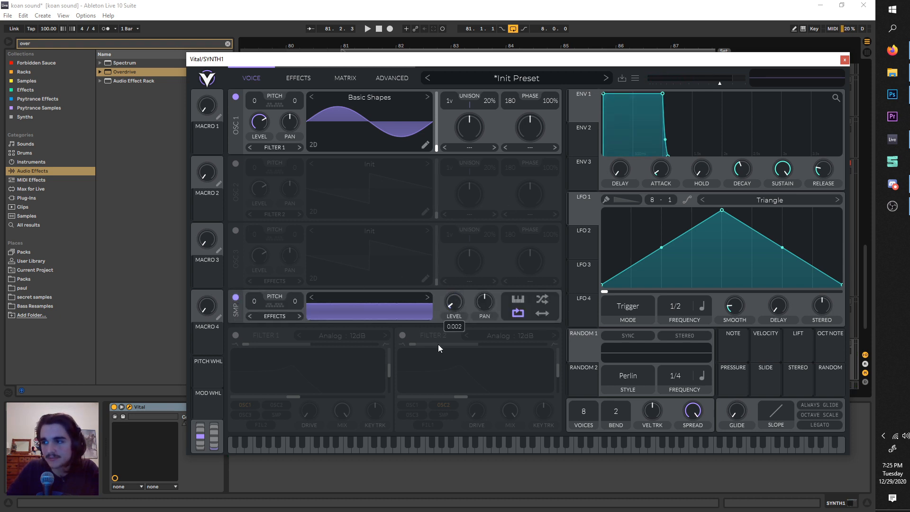
pyautogui.press('space')
pyautogui.moveTo(454, 302); pyautogui.dragTo(453, 303)
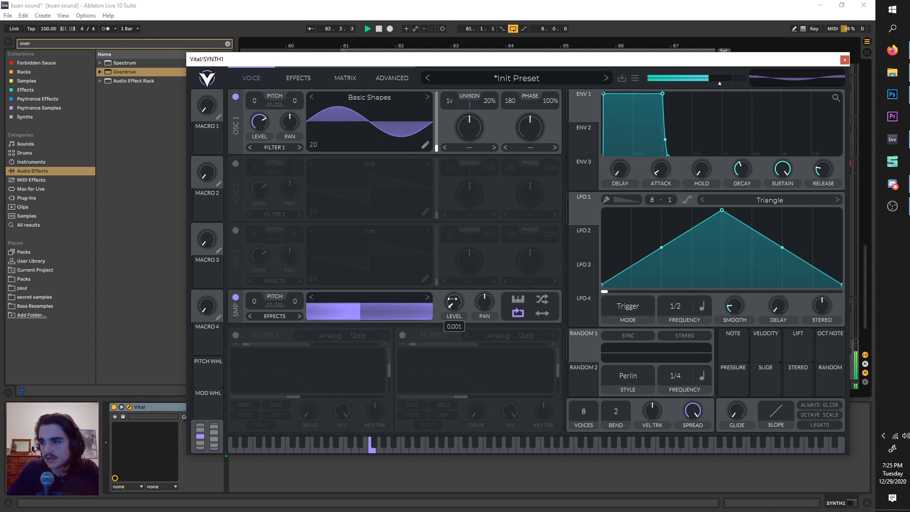
pyautogui.press('space')
# Enable Filter 1, set its type to Analog Notch Blend, and move the blend to the centre to form a notch.
pyautogui.click(235, 334)
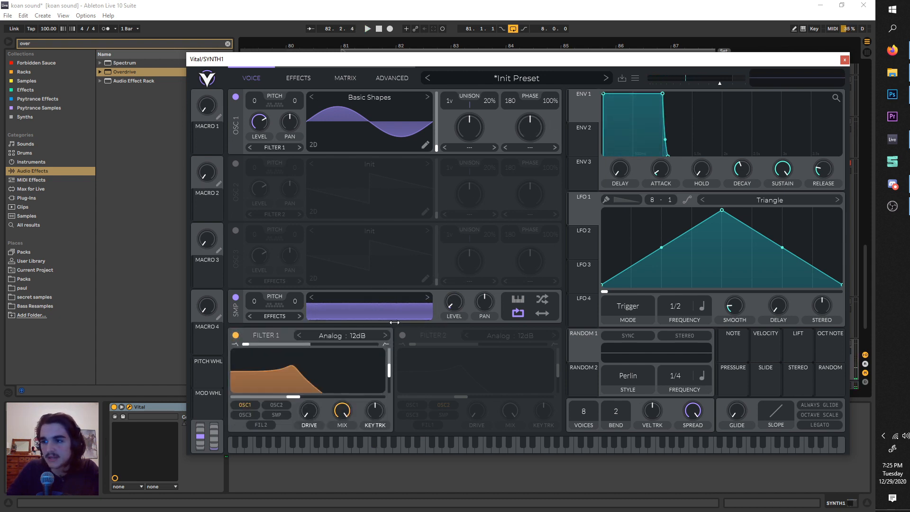
pyautogui.click(340, 335)
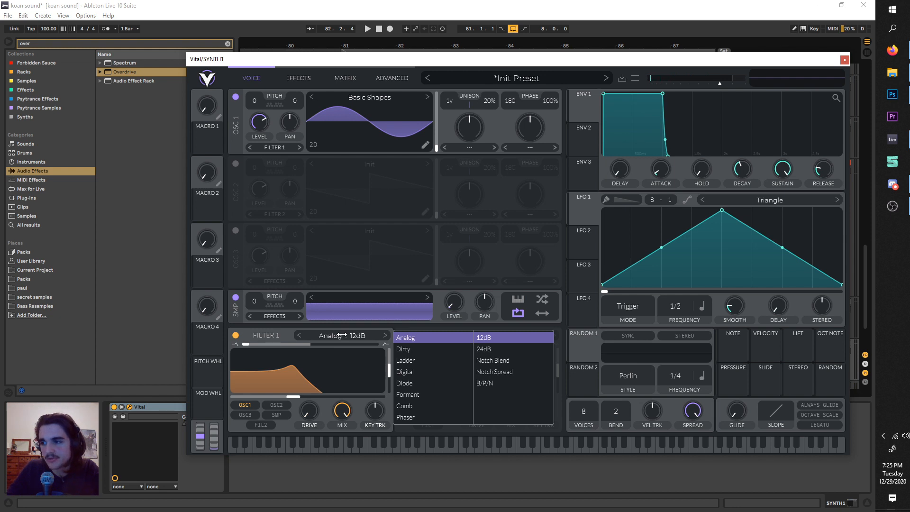
pyautogui.click(492, 361)
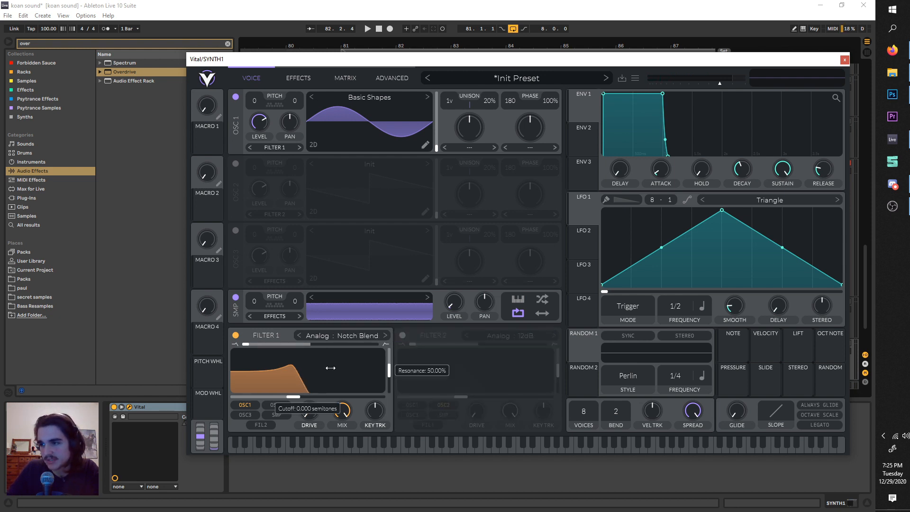
pyautogui.moveTo(248, 343); pyautogui.dragTo(313, 344)
# Sweep the Filter 1 notch cutoff down and up during playback to hear its effect on the sine.
pyautogui.press('space')
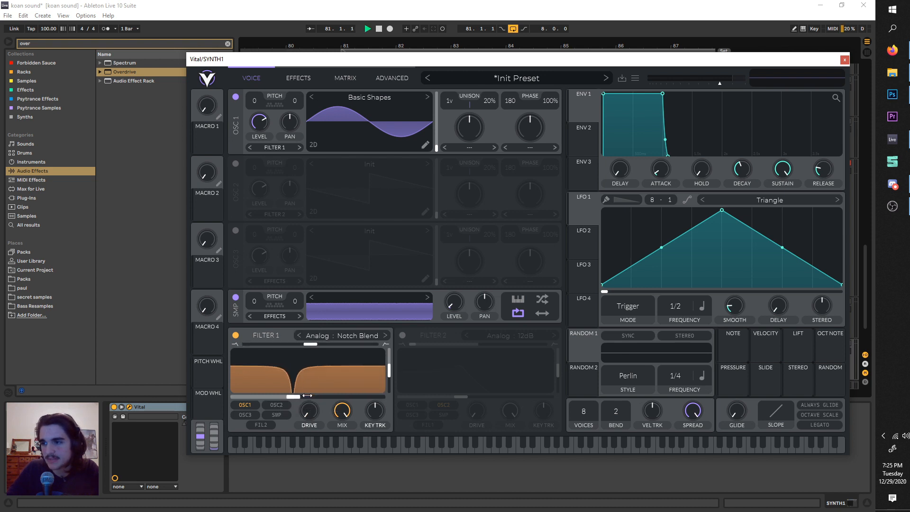
pyautogui.moveTo(280, 397); pyautogui.dragTo(238, 383)
pyautogui.press('space')
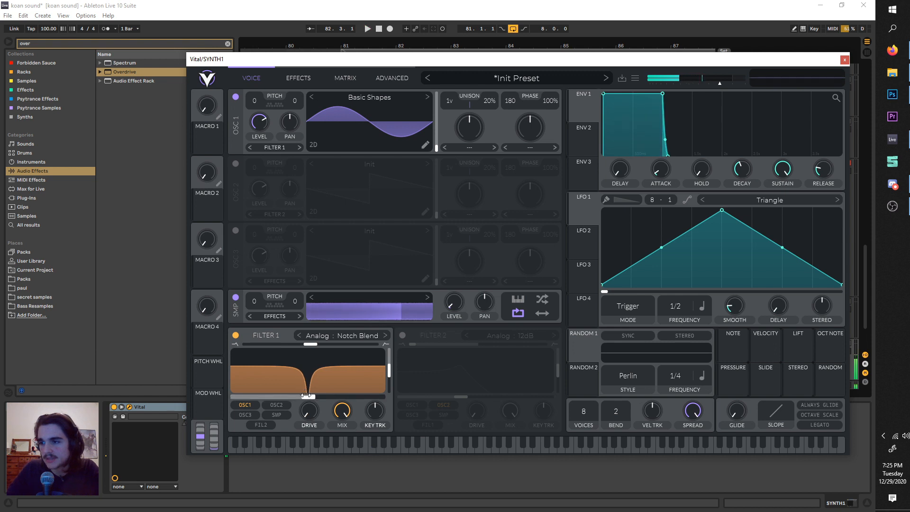
pyautogui.moveTo(296, 378); pyautogui.dragTo(343, 371)
pyautogui.press('space')
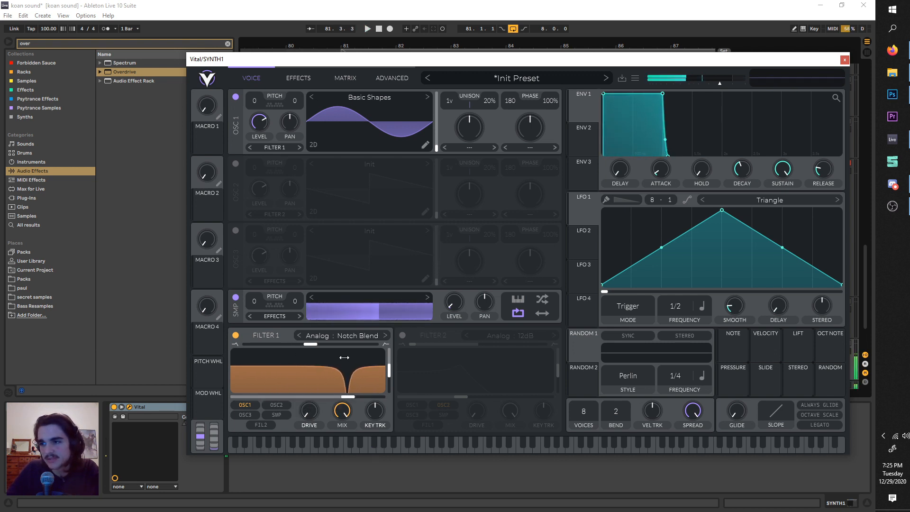
# Route the sampler into Filter 1, lower the filter's resonance, and raise its drive to about 11.70 dB during playback.
pyautogui.click(274, 316)
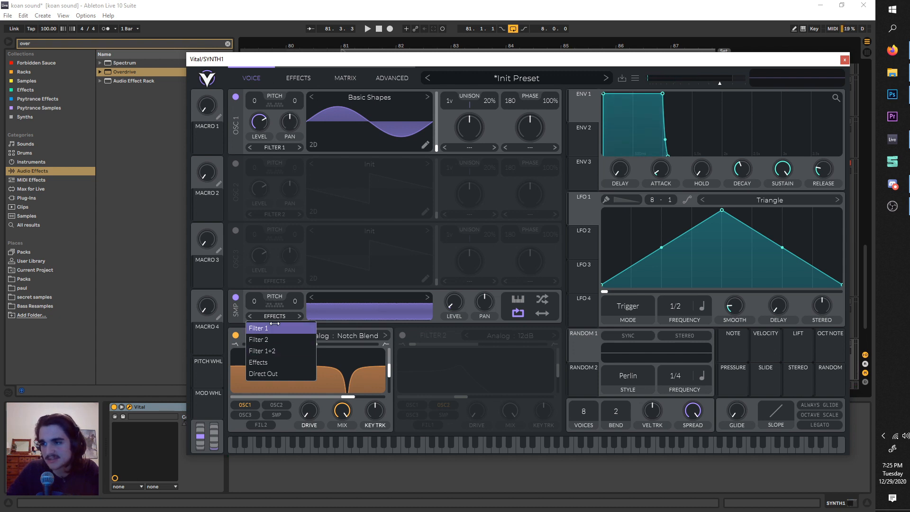
pyautogui.click(258, 328)
pyautogui.press('space')
pyautogui.moveTo(348, 374)
pyautogui.mouseDown()
pyautogui.moveTo(309, 375)
pyautogui.moveTo(344, 378)
pyautogui.mouseUp()
pyautogui.moveTo(289, 371); pyautogui.dragTo(317, 395)
pyautogui.press('space')
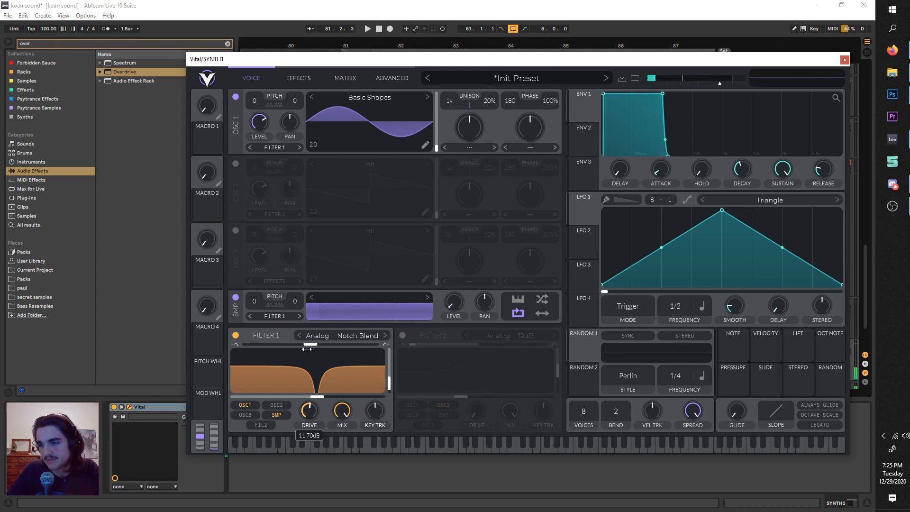
# Turn the Filter 1 drive up to maximum and sweep the notch cutoff around the middle of the range during playback.
pyautogui.press('space')
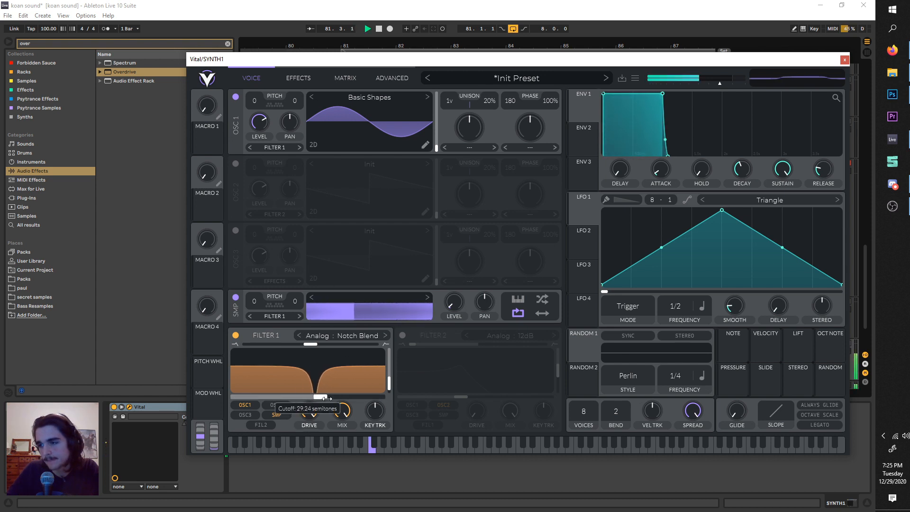
pyautogui.moveTo(302, 397)
pyautogui.mouseDown()
pyautogui.moveTo(328, 396)
pyautogui.moveTo(314, 394)
pyautogui.mouseUp()
pyautogui.press('space')
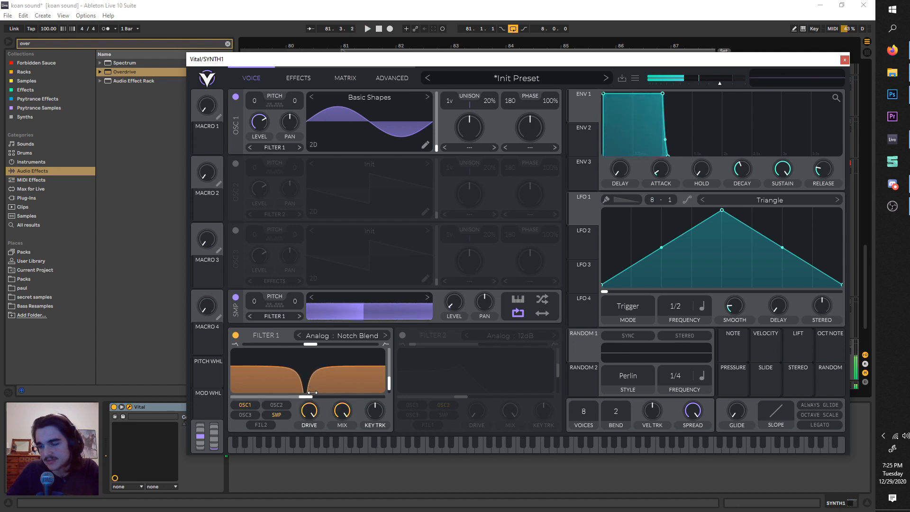
# Change Filter 1 to the Dirty Notch Blend model and sweep its cutoff slightly lower while playing the loop.
pyautogui.click(327, 336)
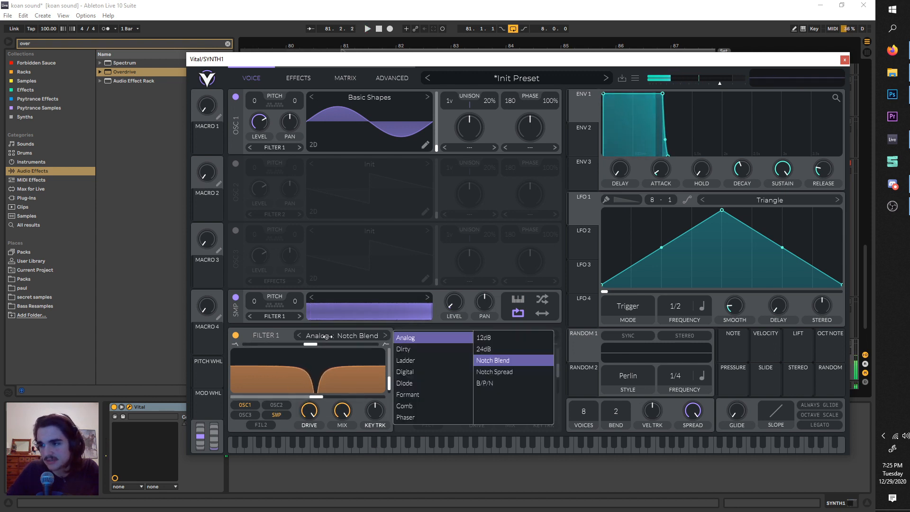
pyautogui.click(418, 349)
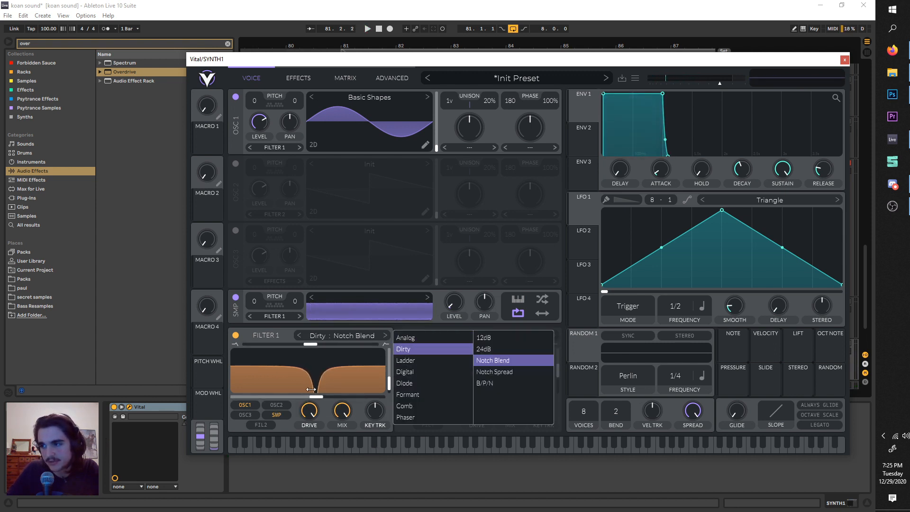
pyautogui.press('space')
pyautogui.moveTo(319, 396); pyautogui.dragTo(294, 397)
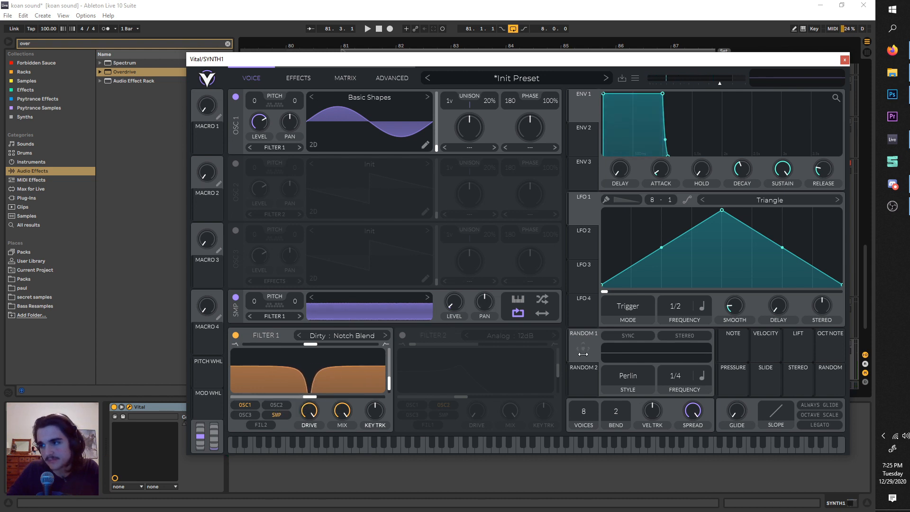
# Assign Random 1 as a modulation source to the Filter 1 cutoff.
pyautogui.moveTo(583, 351); pyautogui.dragTo(311, 397)
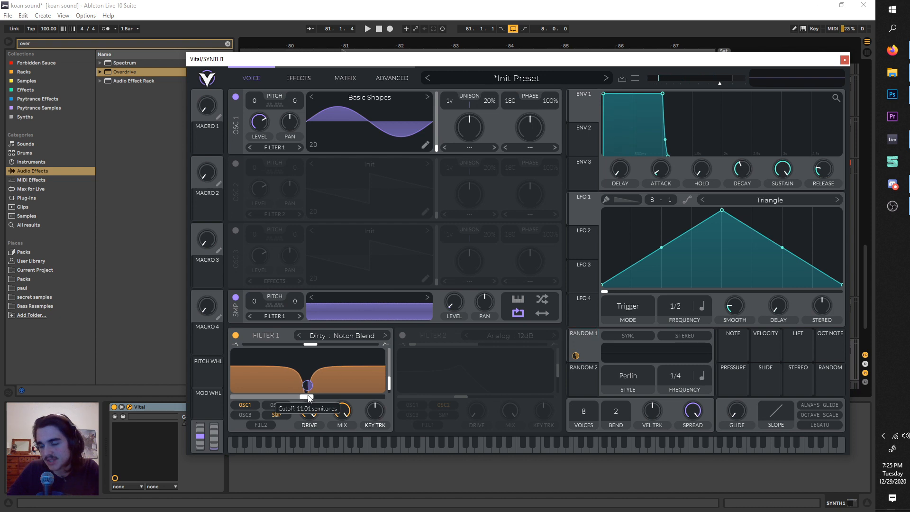
# Make Random 1's modulation of the Filter 1 cutoff bipolar, increase its amount, and nudge the cutoff slightly higher during playback.
pyautogui.press('space')
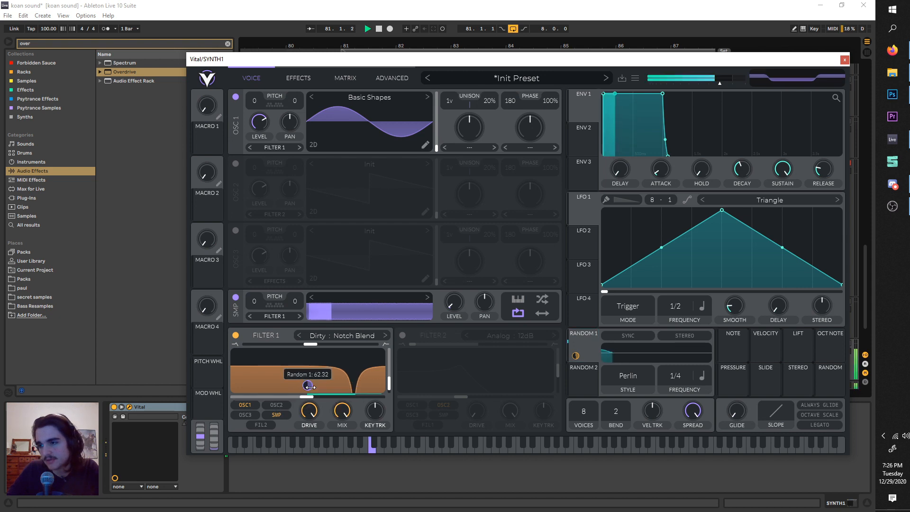
pyautogui.press('space')
pyautogui.click(339, 78)
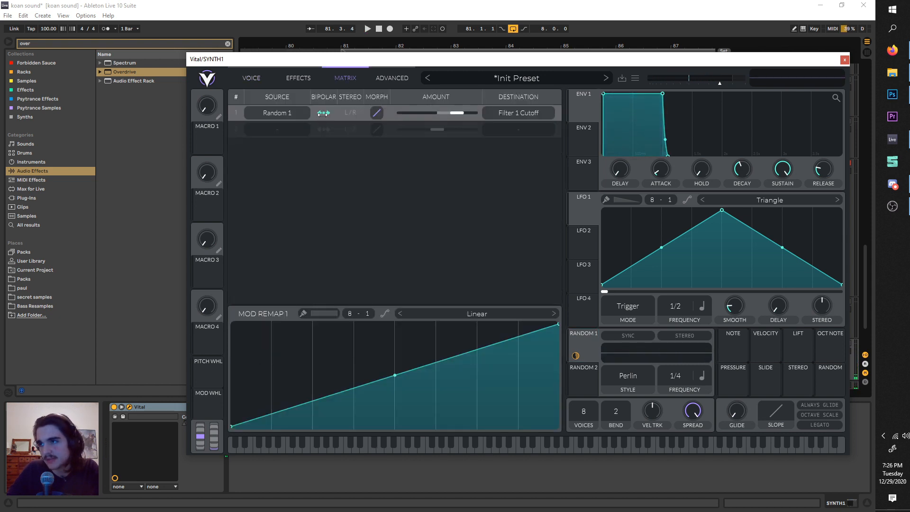
pyautogui.click(253, 78)
pyautogui.press('space')
pyautogui.moveTo(308, 386)
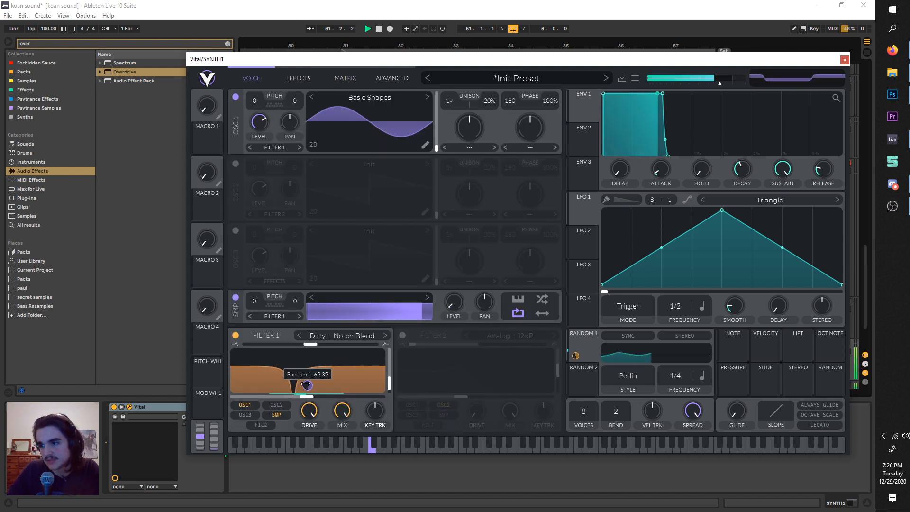
pyautogui.moveTo(308, 386)
pyautogui.mouseDown()
pyautogui.moveTo(308, 375)
pyautogui.moveTo(313, 399)
pyautogui.mouseUp()
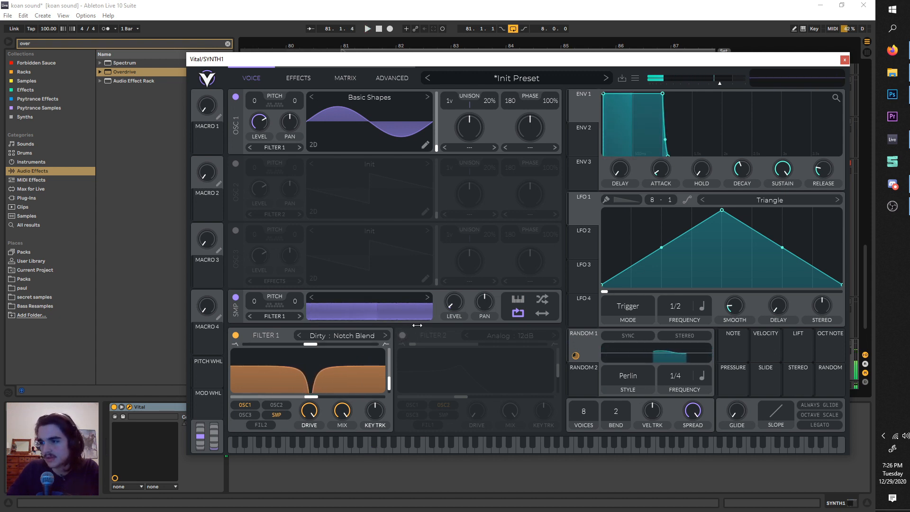
# Enable Filter 2 as an Analog Notch Blend, set its blend to the middle for a notch, and lower its resonance.
pyautogui.click(402, 335)
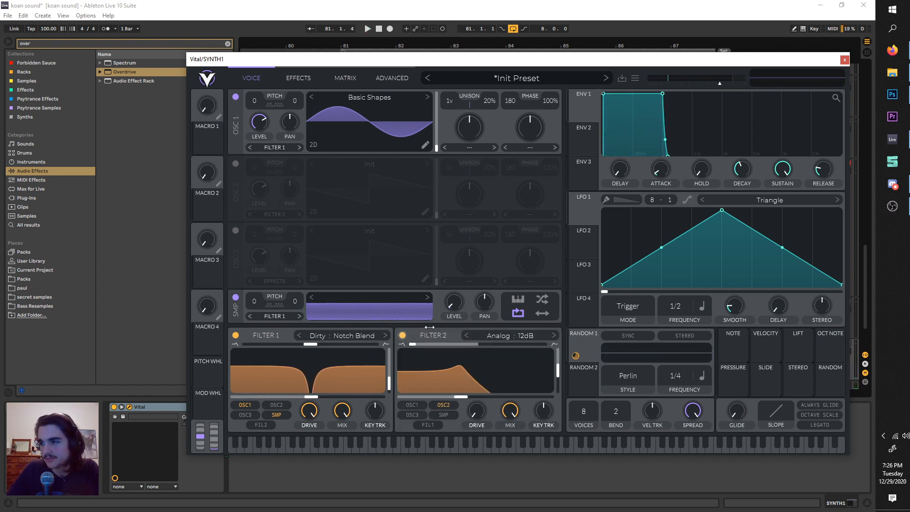
pyautogui.click(485, 336)
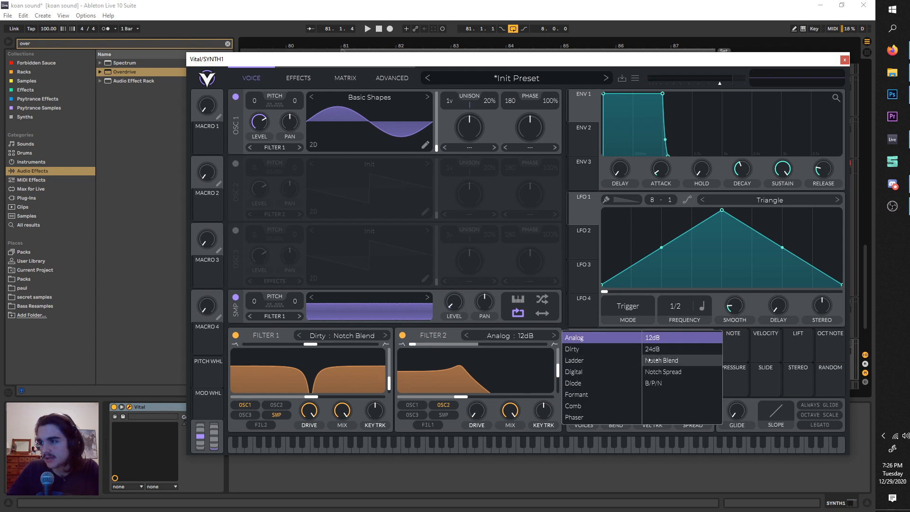
pyautogui.click(682, 360)
pyautogui.moveTo(421, 343); pyautogui.dragTo(480, 341)
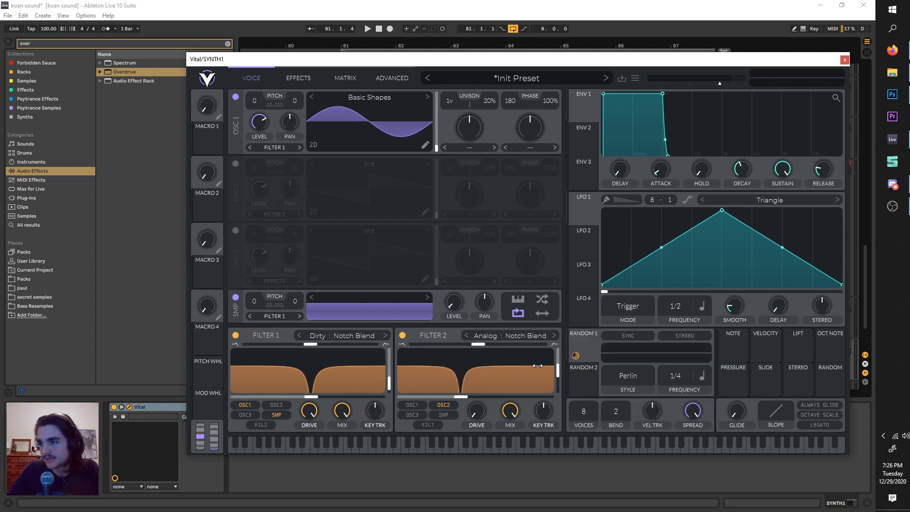
pyautogui.moveTo(560, 373); pyautogui.dragTo(458, 396)
# Assign Random 2 to the Filter 2 cutoff, make that modulation bipolar, and audition it.
pyautogui.press('space')
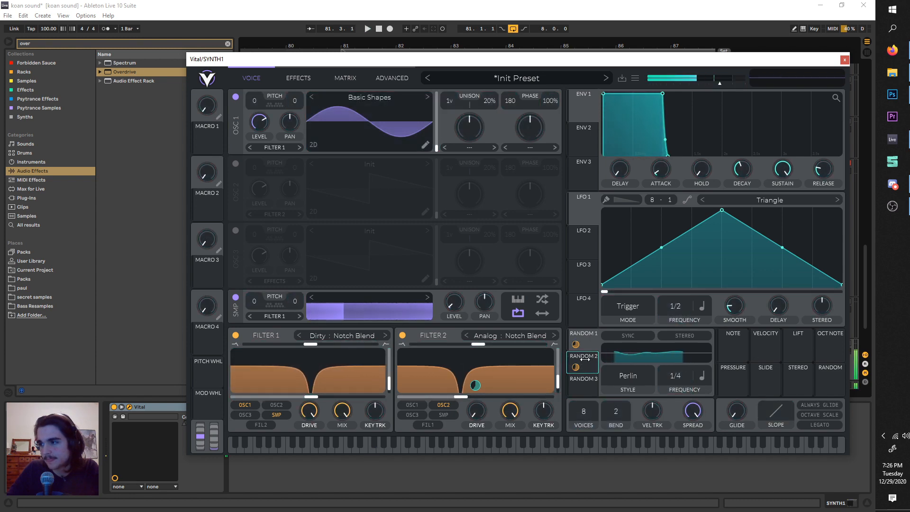
pyautogui.press('space')
pyautogui.click(351, 81)
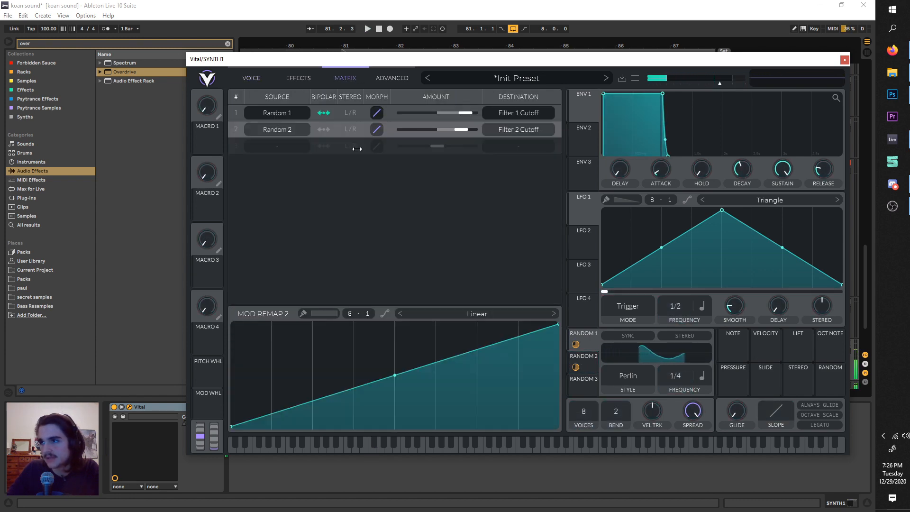
pyautogui.click(256, 78)
pyautogui.press('space')
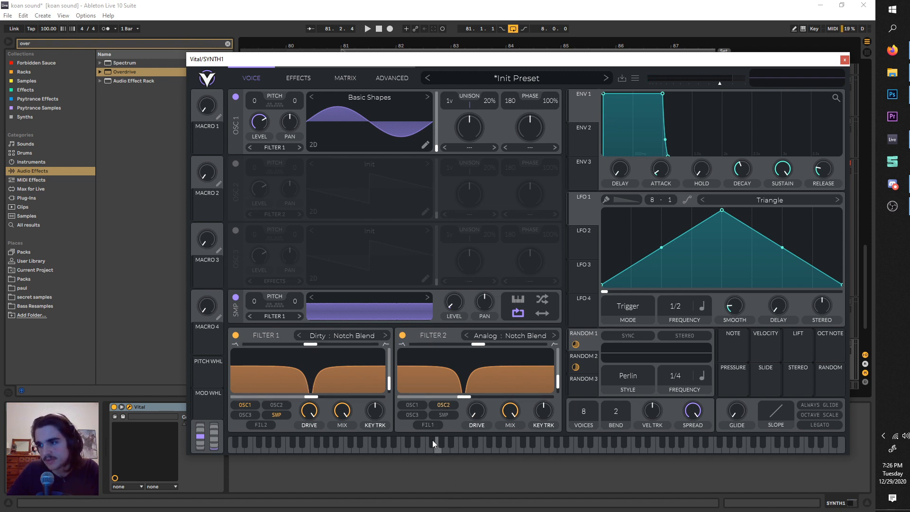
# Feed Filter 1's output into Filter 2 and raise the Filter 2 cutoff slightly while playing the loop.
pyautogui.click(427, 424)
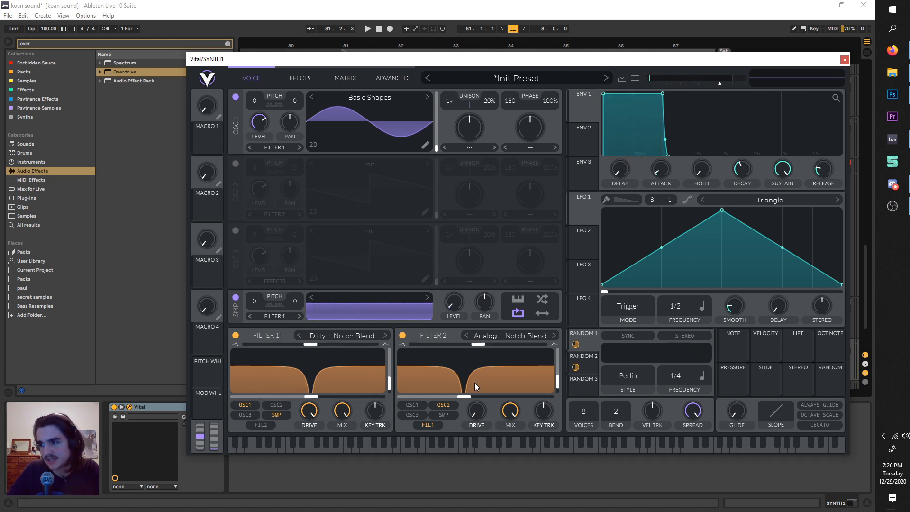
pyautogui.press('space')
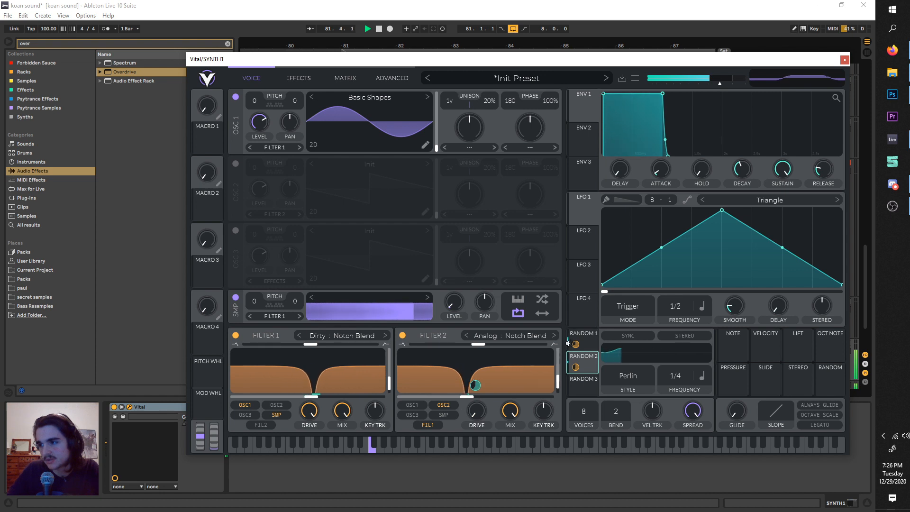
pyautogui.click(586, 339)
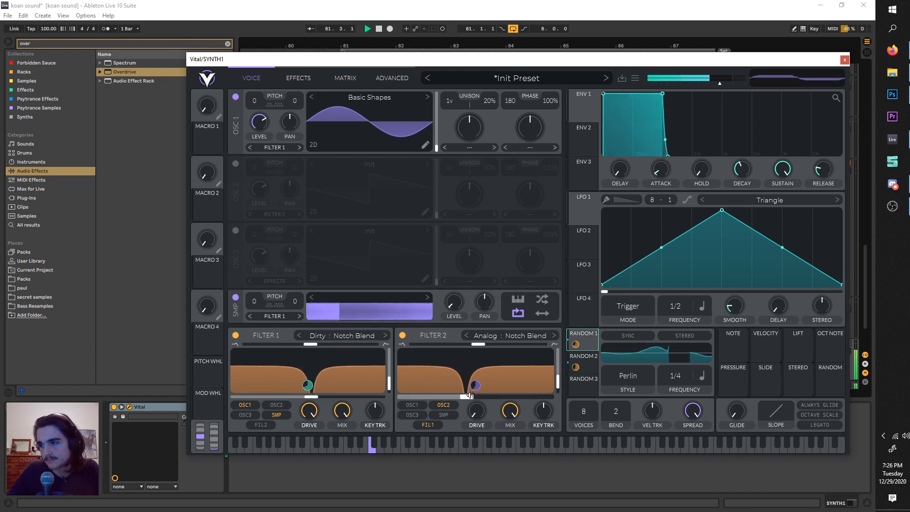
pyautogui.click(444, 404)
pyautogui.press('space')
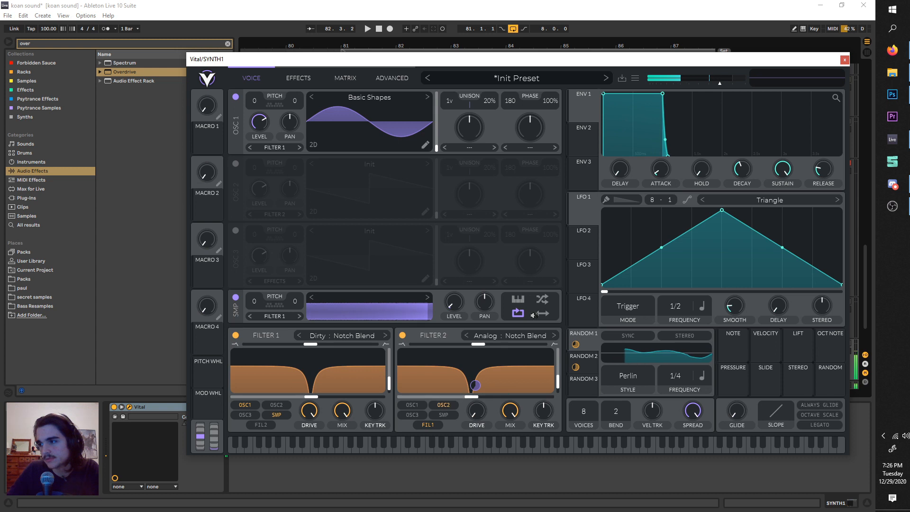
# Set the style of the random modulator driving Filter 2, Random 2, to Sine Interpolate.
pyautogui.click(629, 375)
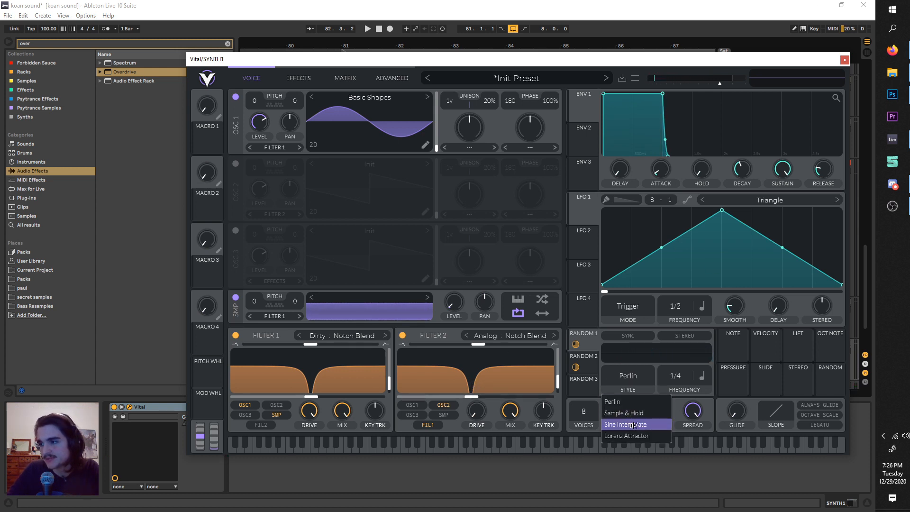
pyautogui.click(633, 424)
pyautogui.click(629, 375)
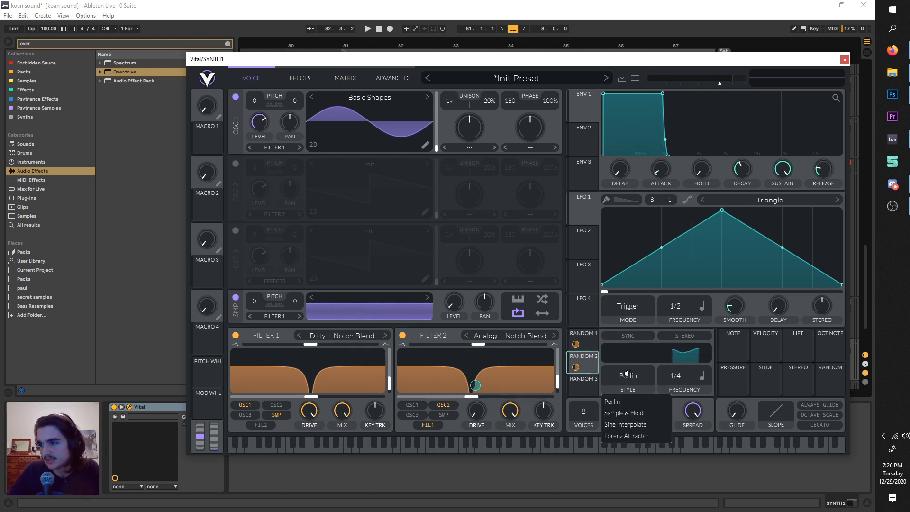
pyautogui.click(633, 424)
# Adjust Random 2's modulation amount on the Filter 2 cutoff while playing the loop.
pyautogui.press('space')
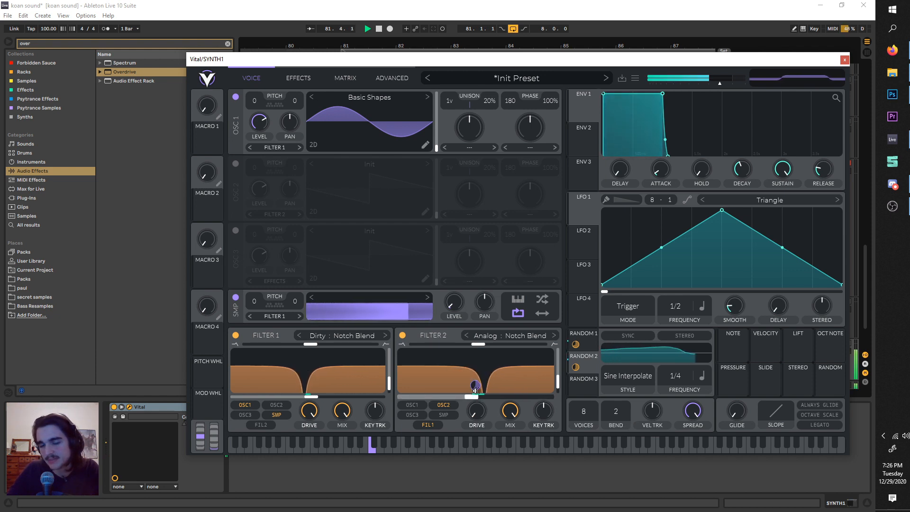
pyautogui.moveTo(476, 385); pyautogui.dragTo(476, 363)
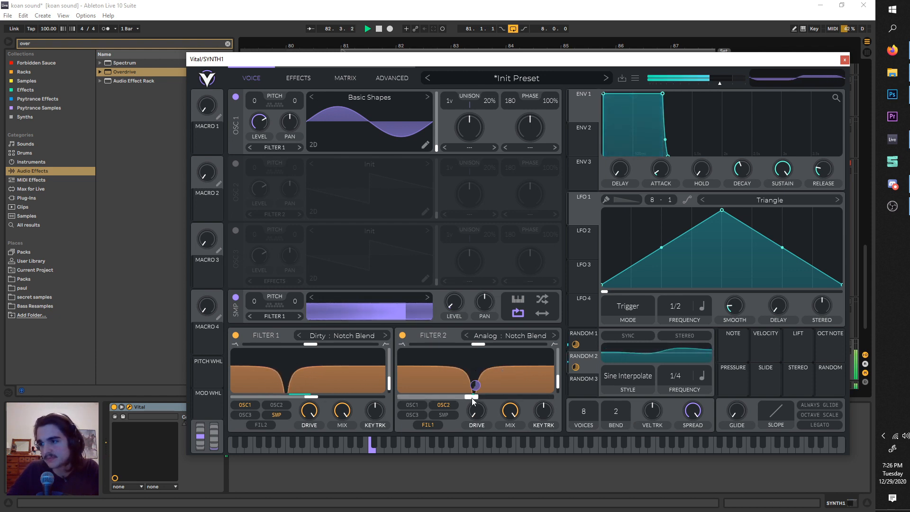
pyautogui.press('space')
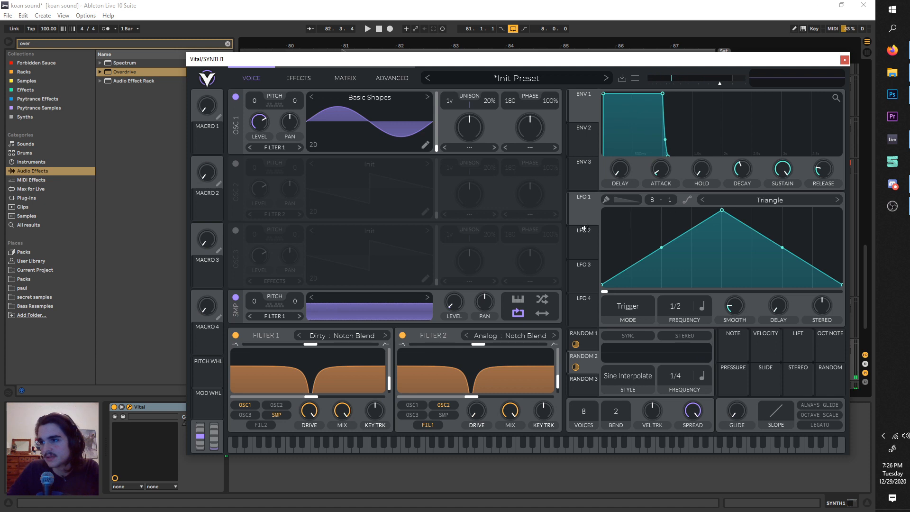
# Enable the Distortion effect with Soft Clip, move it to the start of the effects chain, and audition it.
pyautogui.click(293, 77)
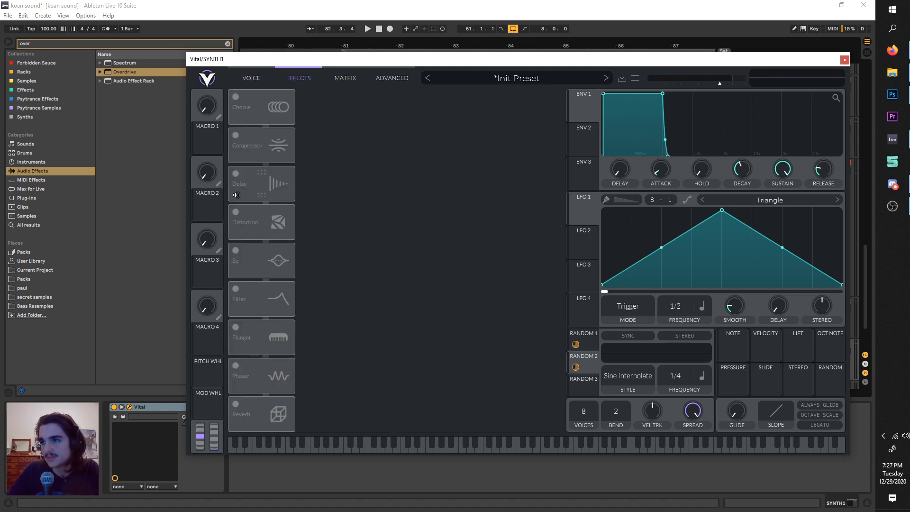
pyautogui.click(245, 217)
pyautogui.moveTo(252, 219); pyautogui.dragTo(258, 88)
pyautogui.press('space')
pyautogui.press('space')
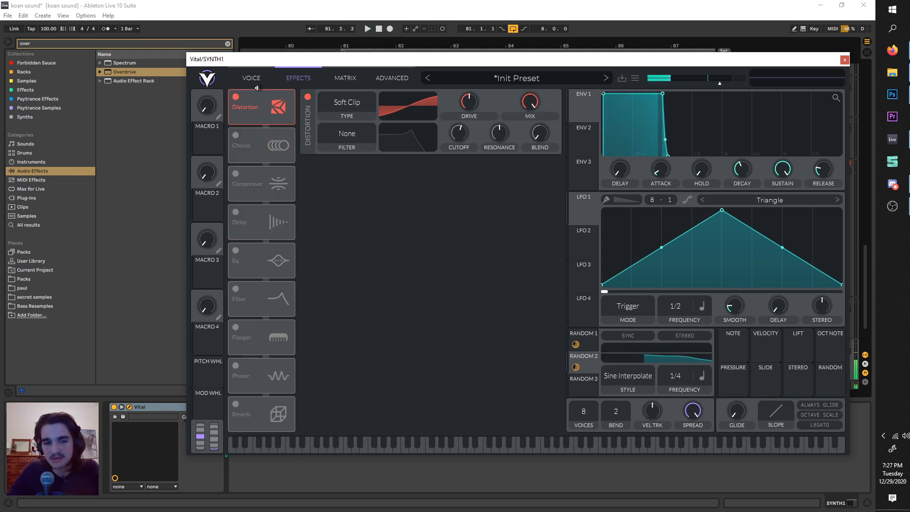
# Try a higher distortion drive during playback, then reset the drive to its default value.
pyautogui.press('space')
pyautogui.press('space')
pyautogui.rightClick(473, 103)
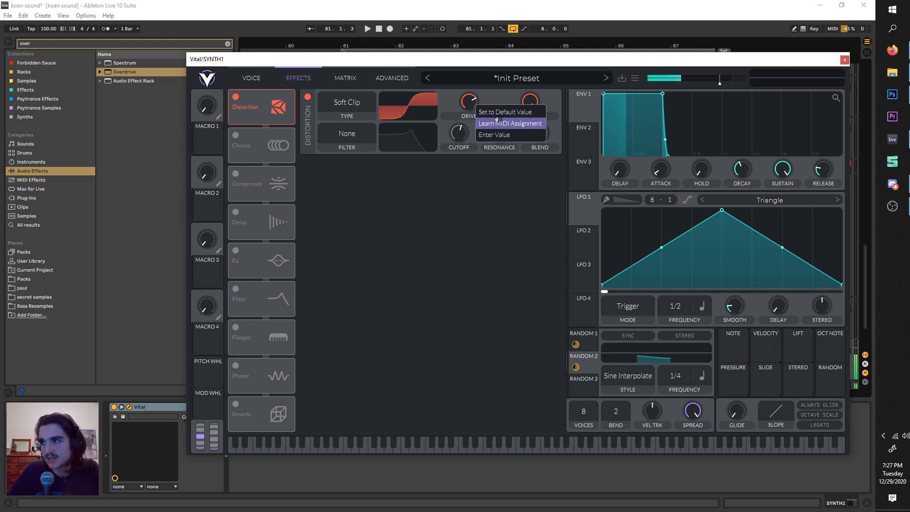
pyautogui.click(497, 113)
pyautogui.press('space')
pyautogui.press('space')
# Set the distortion's filter to Pre, lower its cutoff to about 37.12 semitones, and audition the sound.
pyautogui.click(266, 70)
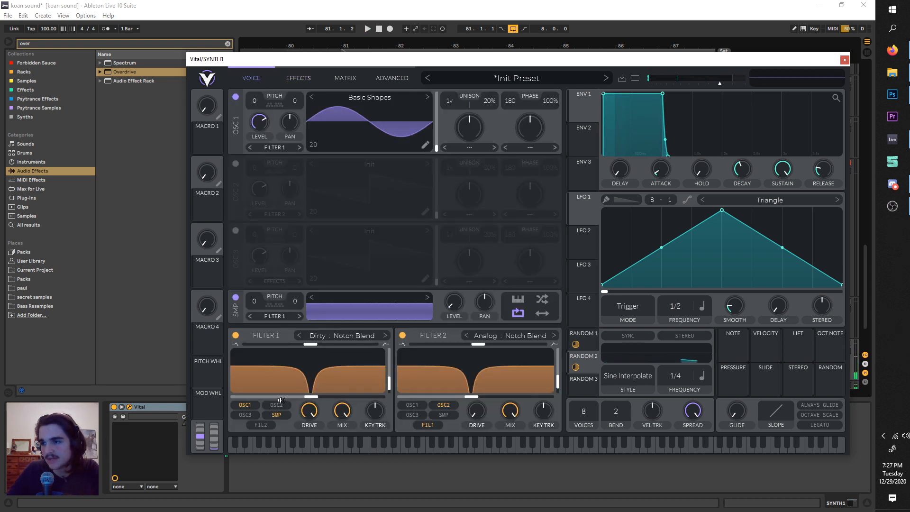
pyautogui.click(298, 81)
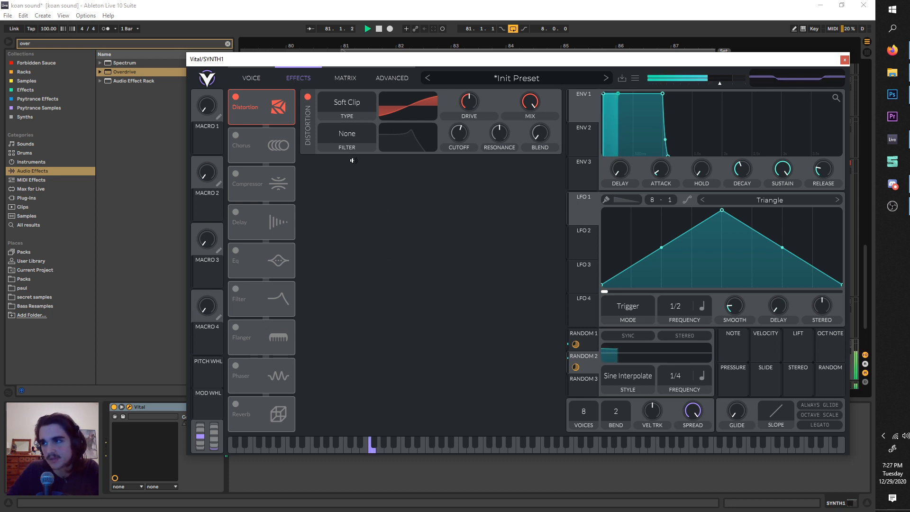
pyautogui.click(347, 133)
pyautogui.click(349, 175)
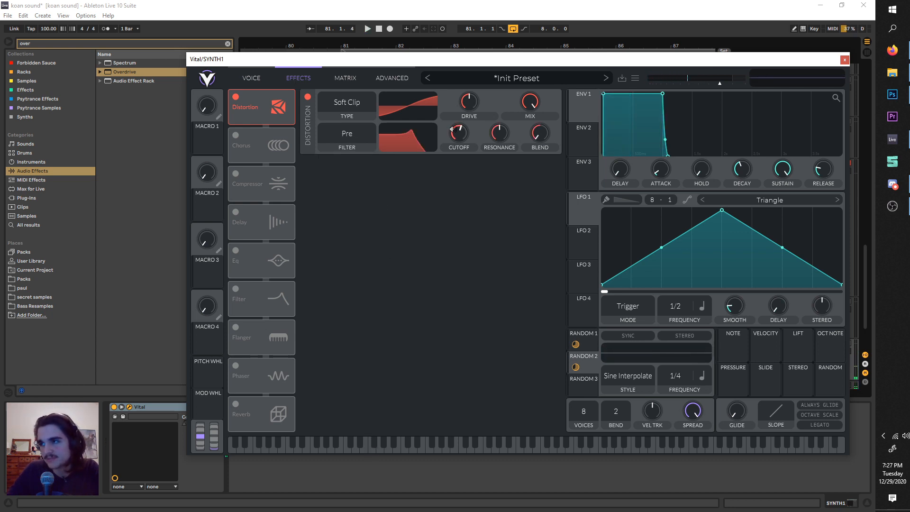
pyautogui.click(340, 127)
pyautogui.click(471, 131)
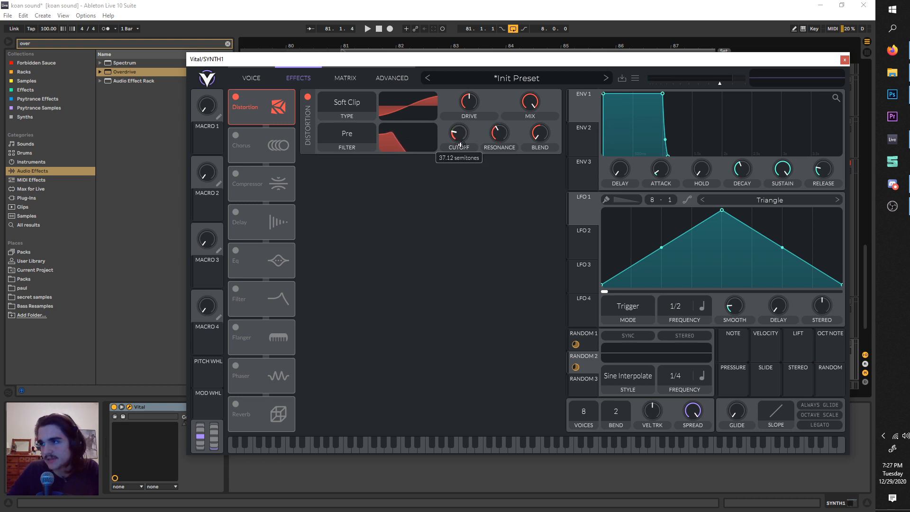
pyautogui.press('space')
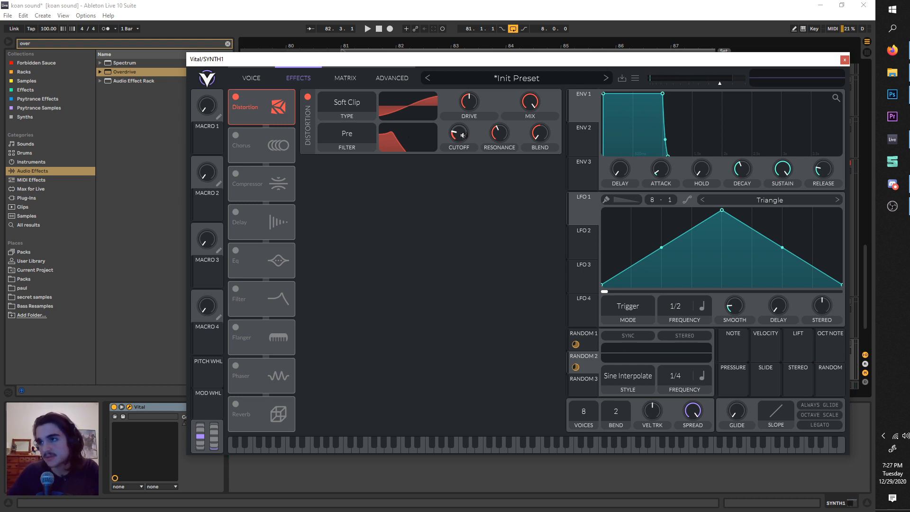
# Enable oscillator 2 and load the Water Razor wavetable from the Glorkglunk folder.
pyautogui.click(263, 79)
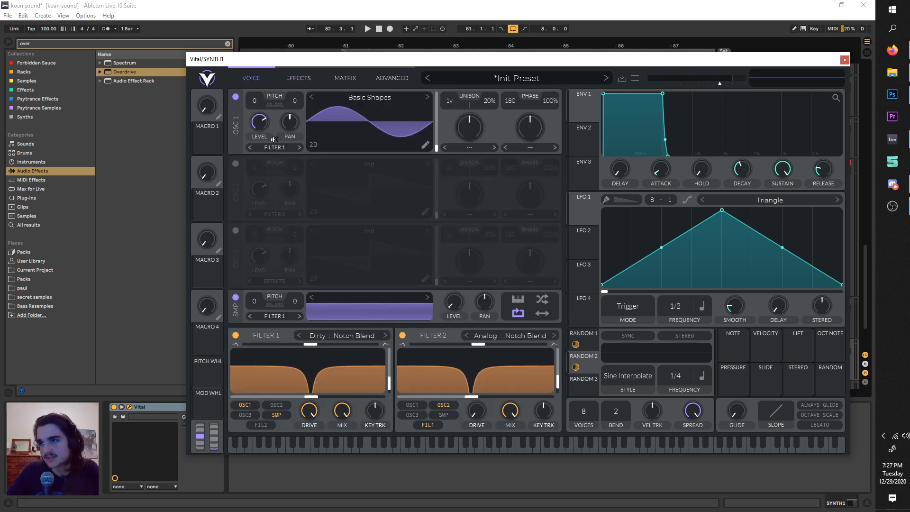
pyautogui.click(235, 165)
pyautogui.click(369, 163)
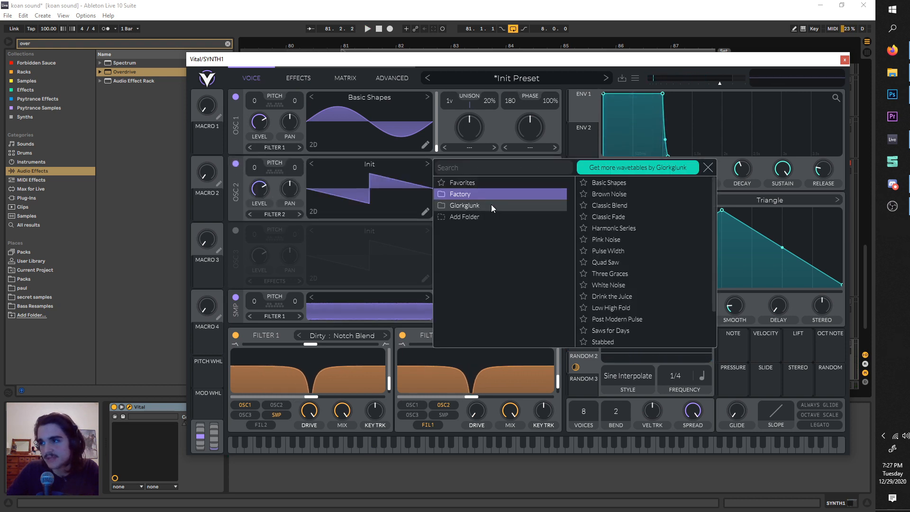
pyautogui.click(488, 205)
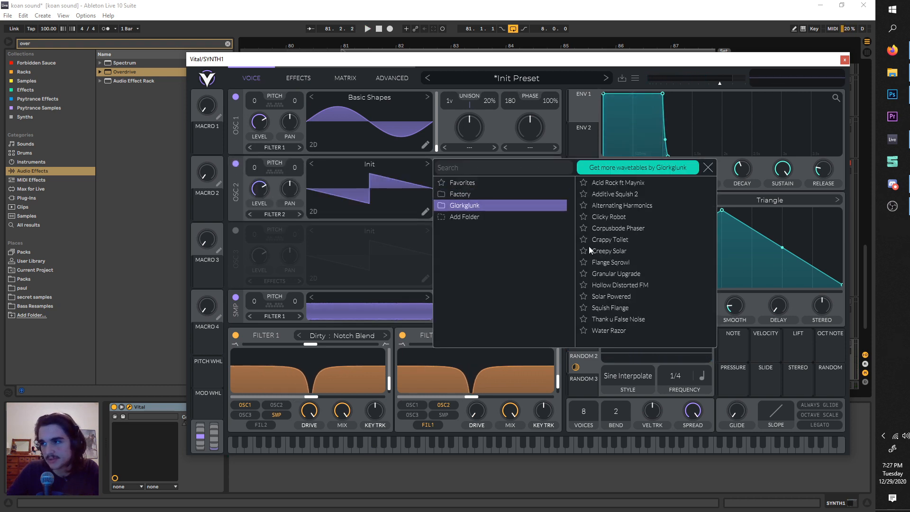
pyautogui.click(632, 330)
pyautogui.click(394, 269)
# Scan through oscillator 2's wavetable frames during playback and settle on a position in the upper part of the table.
pyautogui.press('space')
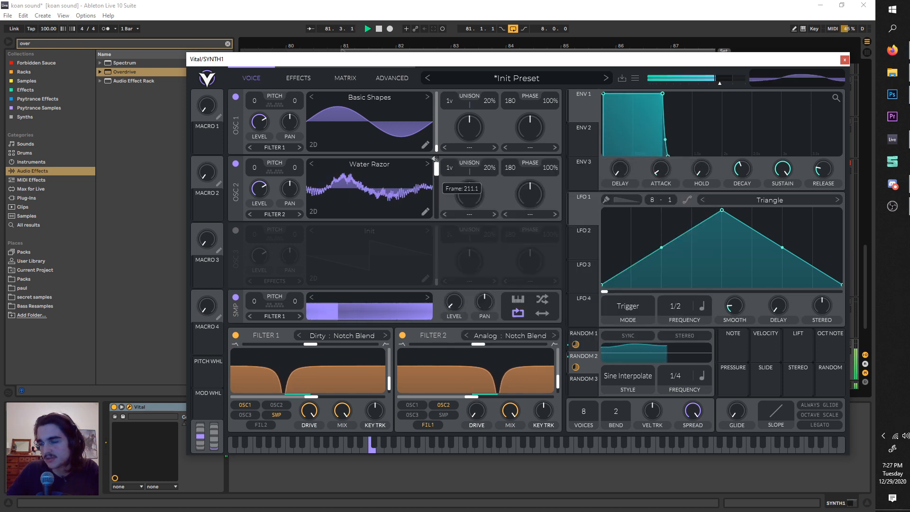
pyautogui.moveTo(433, 198); pyautogui.dragTo(441, 178)
pyautogui.click(451, 211)
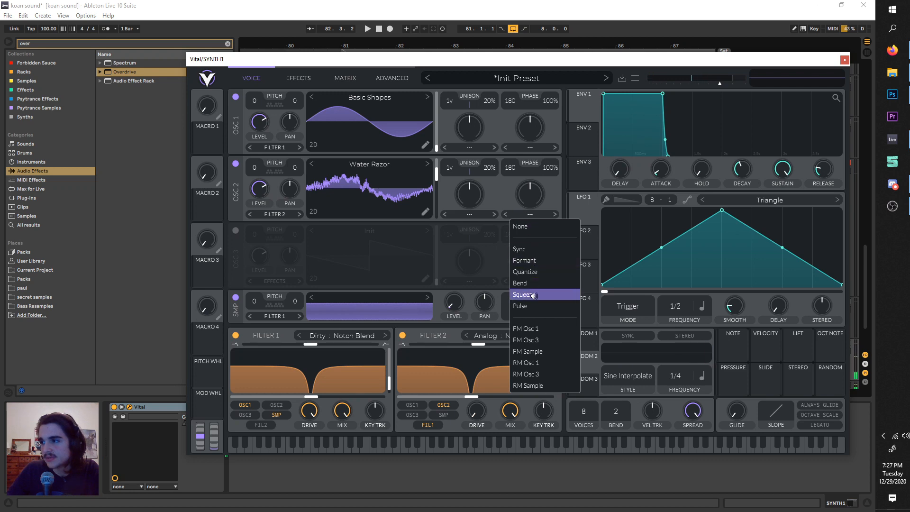
pyautogui.click(451, 211)
pyautogui.press('space')
# Audition the patch with the new oscillator against the Distortion effect.
pyautogui.click(299, 78)
pyautogui.press('space')
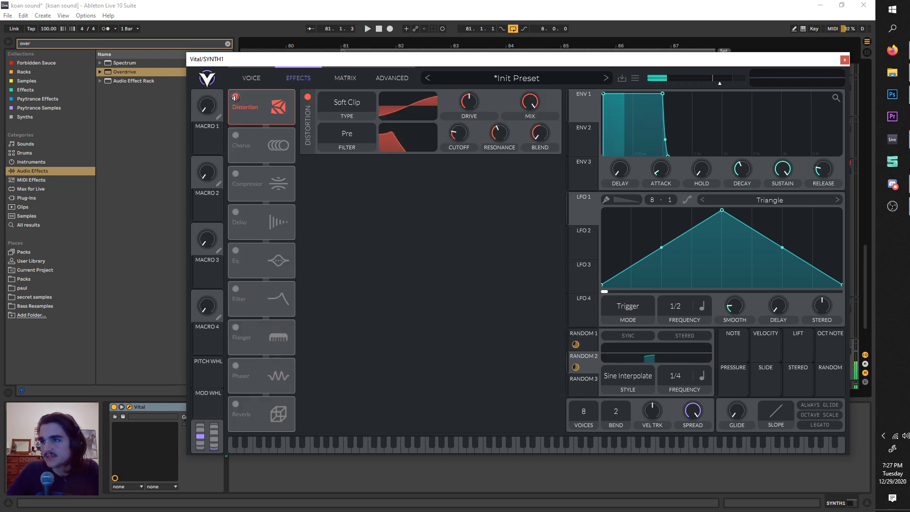
pyautogui.press('space')
# Move oscillator 2's wavetable frame lower and set its phase warp mode to Bend.
pyautogui.click(252, 78)
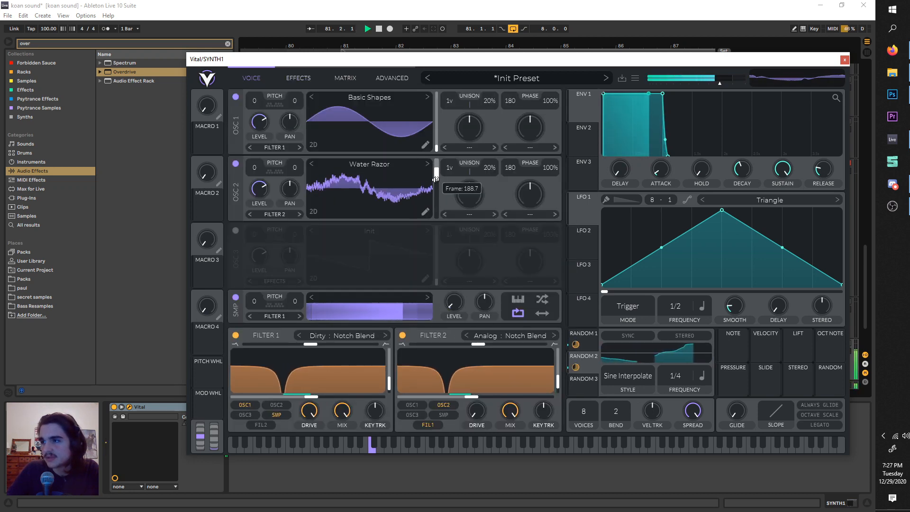
pyautogui.click(530, 214)
pyautogui.click(537, 283)
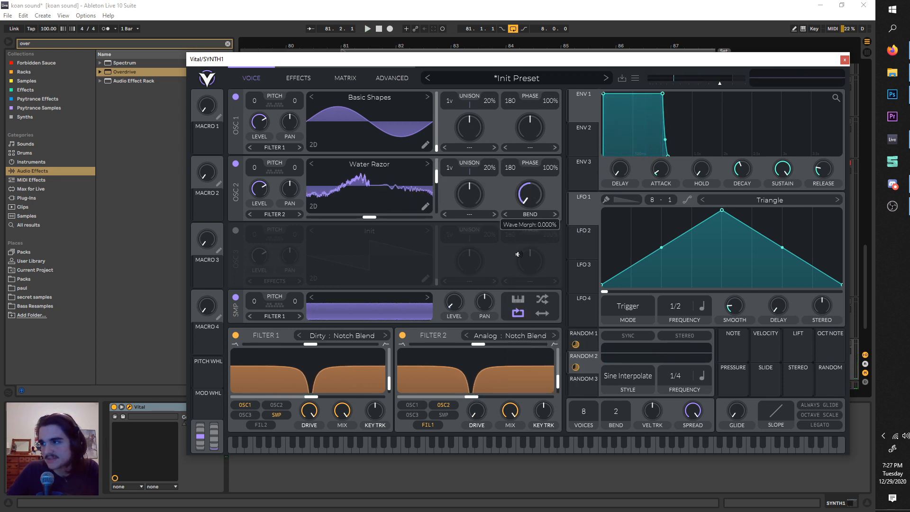
# Lower oscillator 2's wavetable frame and modulate that frame position with Random 3.
pyautogui.moveTo(437, 178); pyautogui.dragTo(444, 222)
pyautogui.press('space')
pyautogui.click(584, 389)
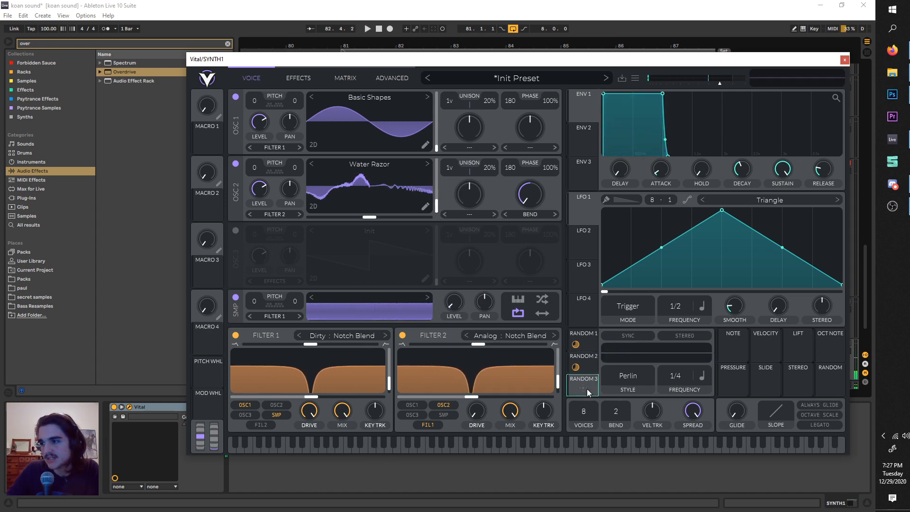
pyautogui.moveTo(584, 388); pyautogui.dragTo(437, 200)
pyautogui.press('space')
pyautogui.press('space')
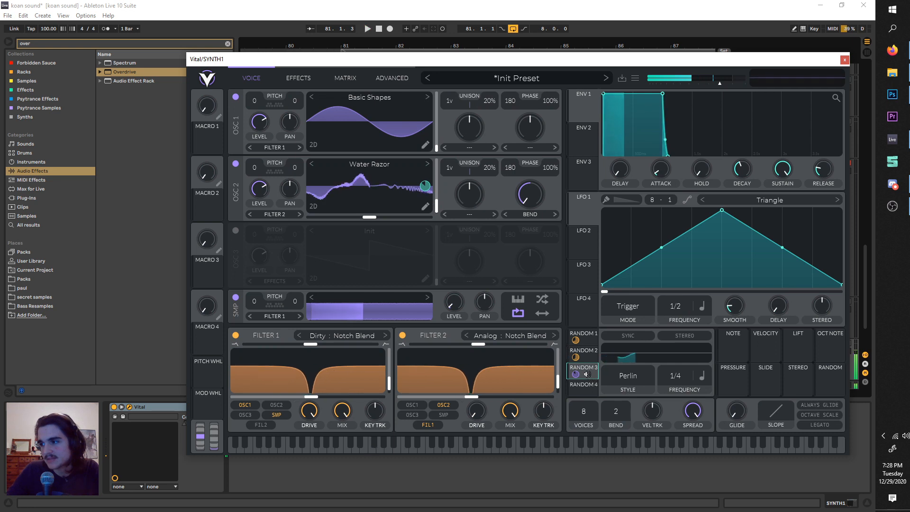
# Set Random 3's style to Sine Interpolate and play the loop to audition the frame movement.
pyautogui.click(623, 376)
pyautogui.click(624, 424)
pyautogui.press('space')
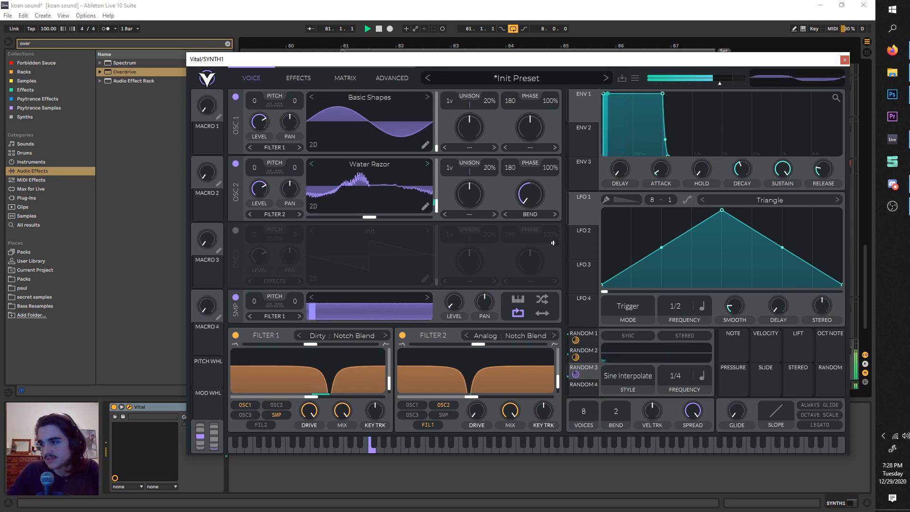
# Enable the Distortion and Chorus effects, setting the chorus frequency to Freeze and centring its feedback during playback.
pyautogui.click(299, 78)
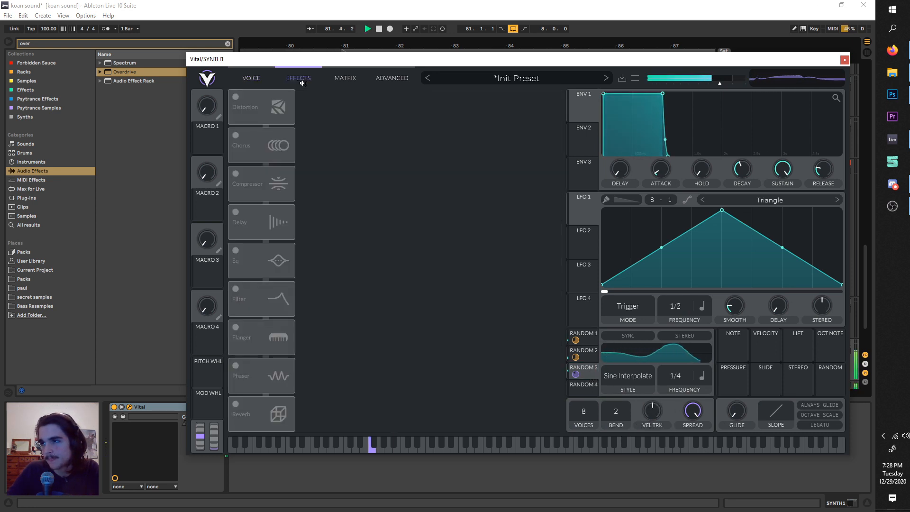
pyautogui.click(236, 98)
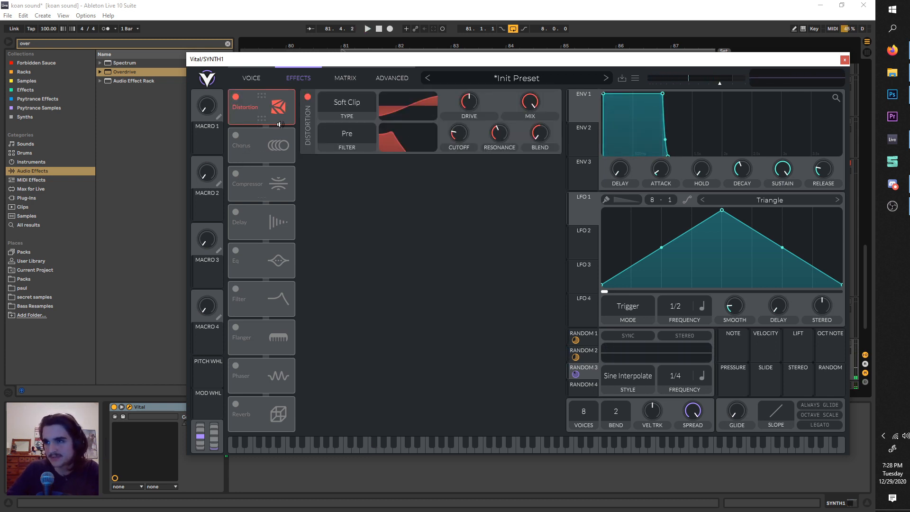
pyautogui.click(236, 134)
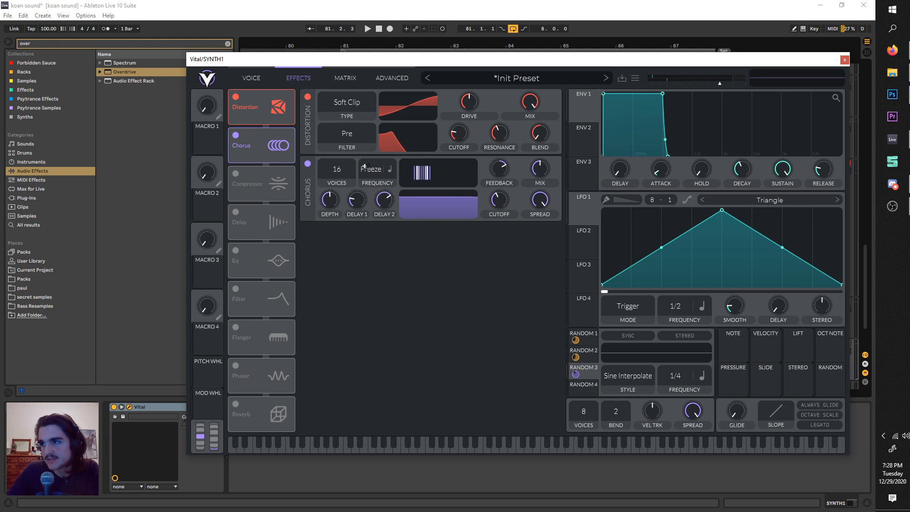
pyautogui.press('space')
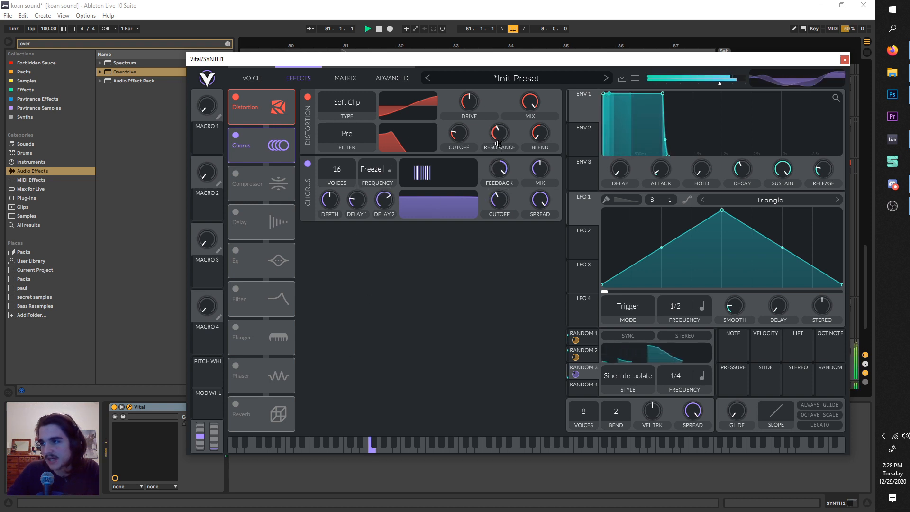
pyautogui.press('space')
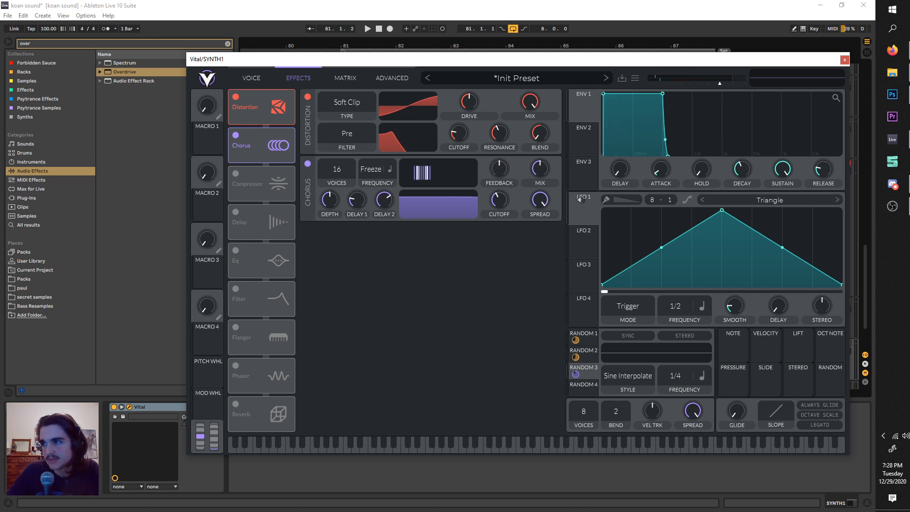
# Raise the chorus cutoff close to its maximum and reduce the chorus spread slightly while auditioning.
pyautogui.press('space')
pyautogui.press('space')
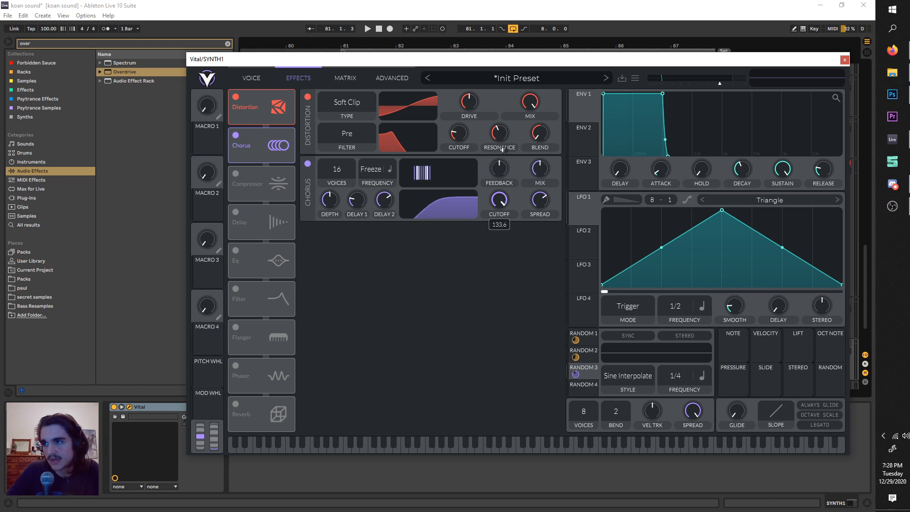
pyautogui.press('space')
pyautogui.moveTo(506, 198); pyautogui.dragTo(508, 189)
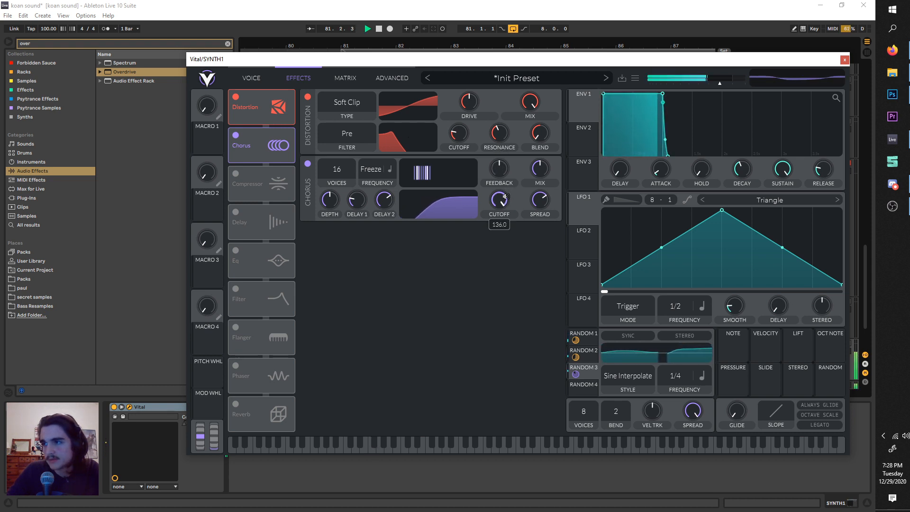
pyautogui.press('space')
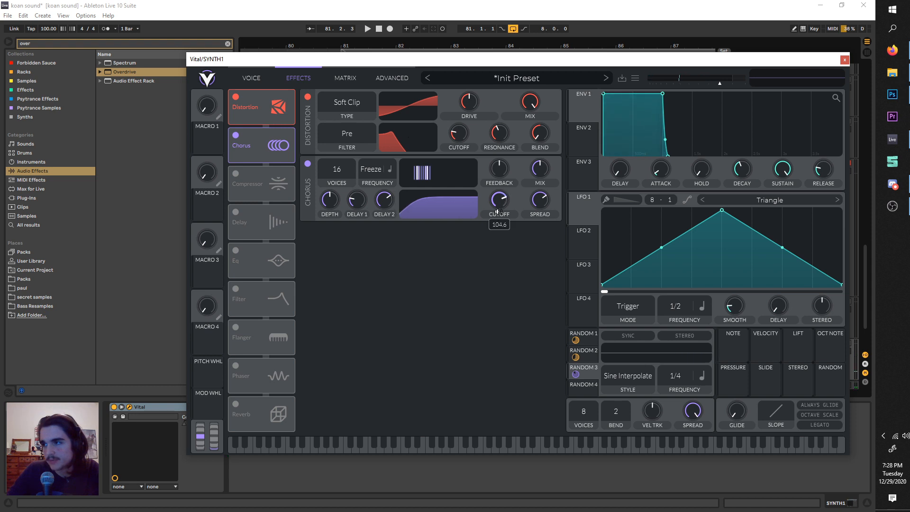
pyautogui.press('space')
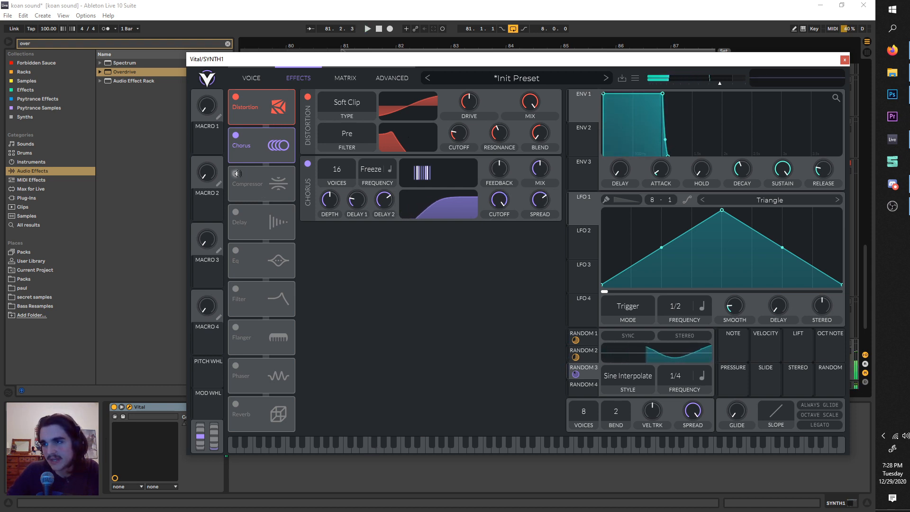
# Enable the Compressor in Multiband mode and raise its attack and release while auditioning the patch.
pyautogui.click(236, 173)
pyautogui.press('space')
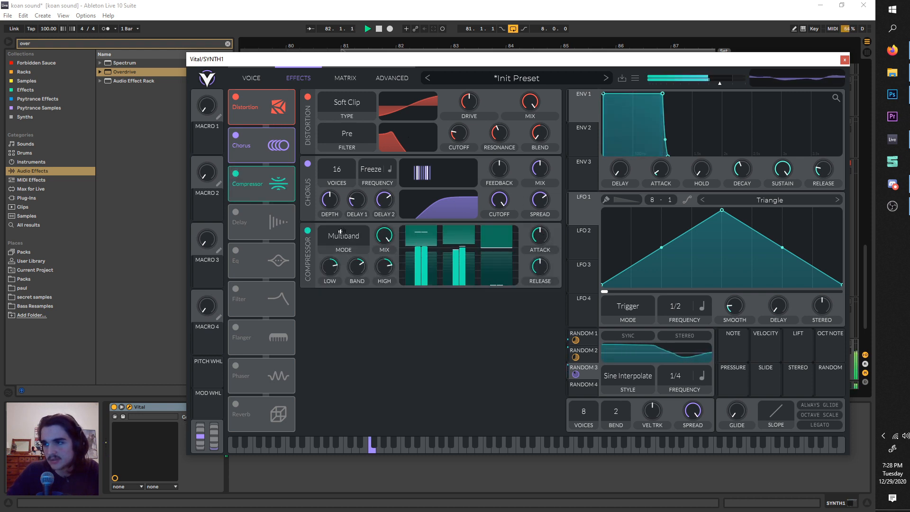
pyautogui.press('space')
pyautogui.press('space')
pyautogui.press('space')
pyautogui.moveTo(538, 236); pyautogui.dragTo(538, 190)
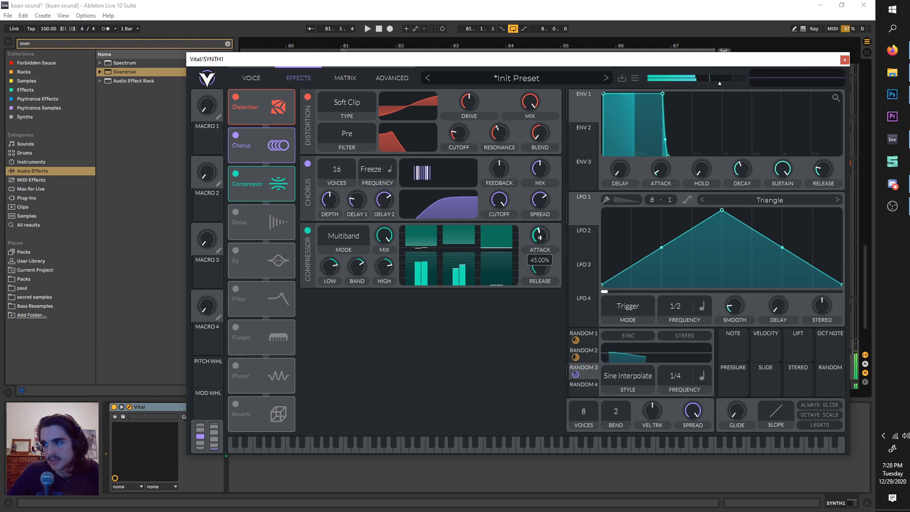
pyautogui.press('space')
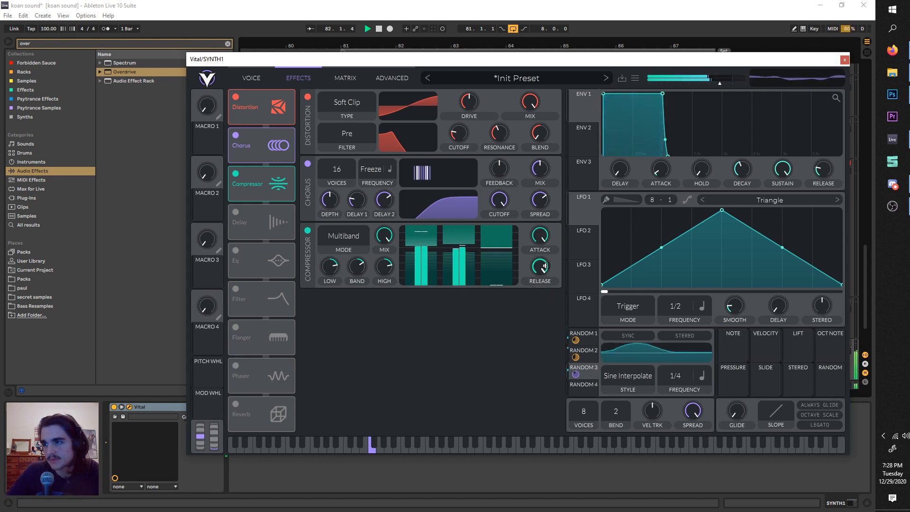
pyautogui.press('space')
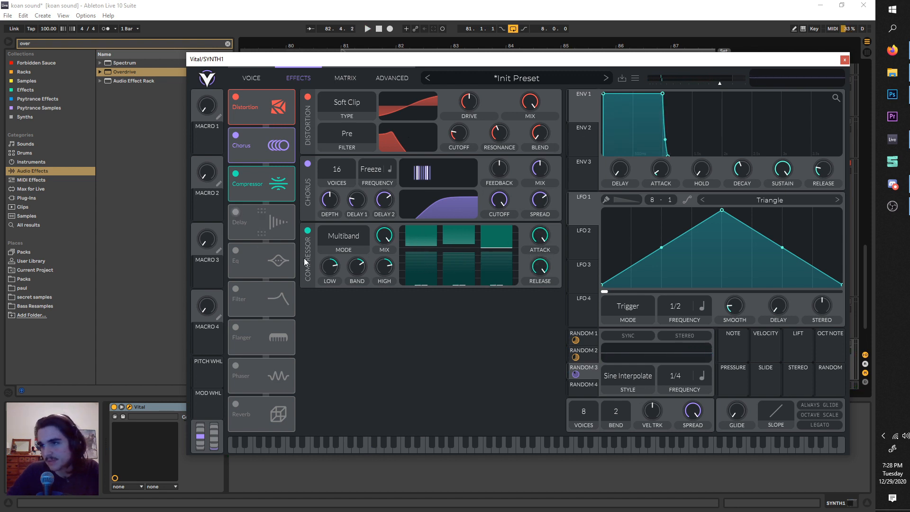
pyautogui.press('space')
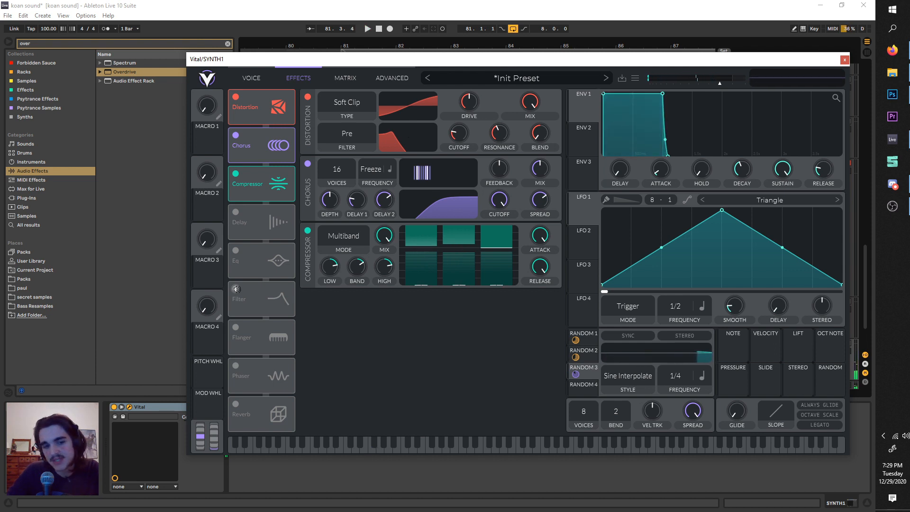
# Enable the Filter effect directly after the Compressor and shape its Analog 12dB response into a band-pass with a lower cutoff.
pyautogui.click(235, 289)
pyautogui.moveTo(264, 299); pyautogui.dragTo(264, 220)
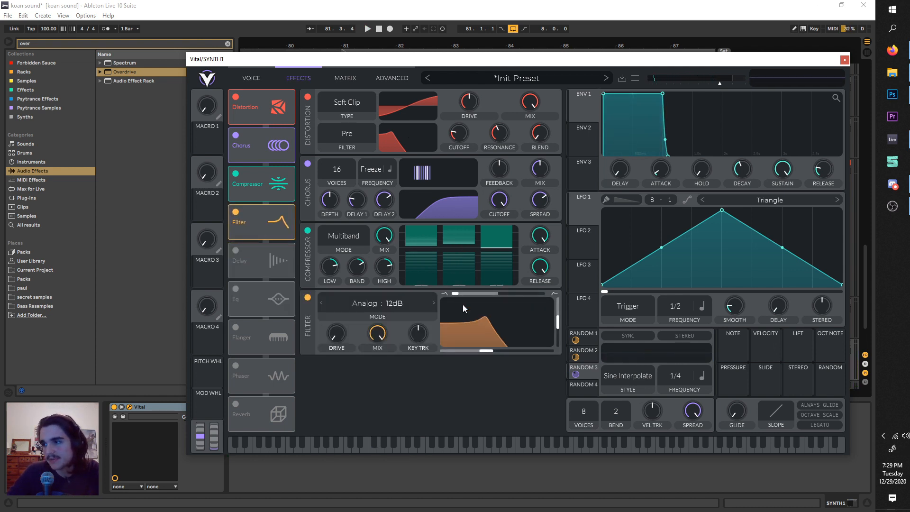
pyautogui.moveTo(460, 294); pyautogui.dragTo(496, 288)
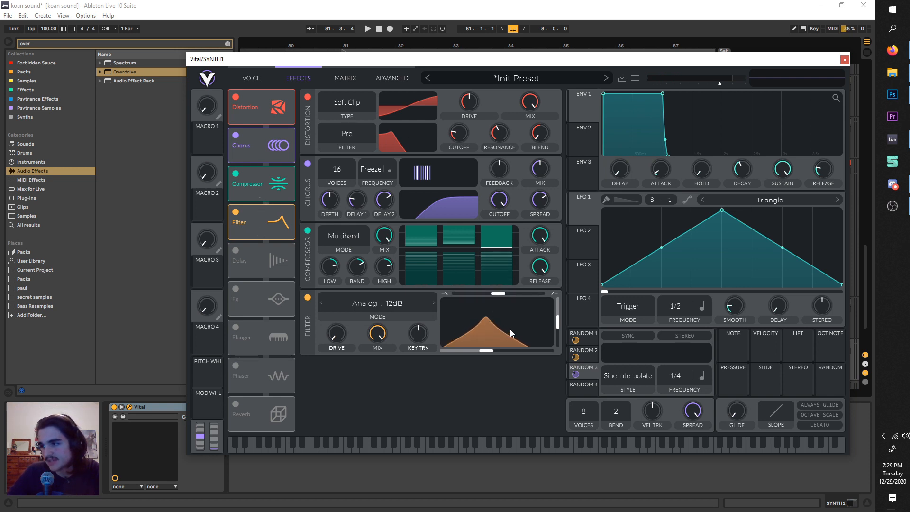
pyautogui.moveTo(462, 351); pyautogui.dragTo(556, 333)
pyautogui.press('space')
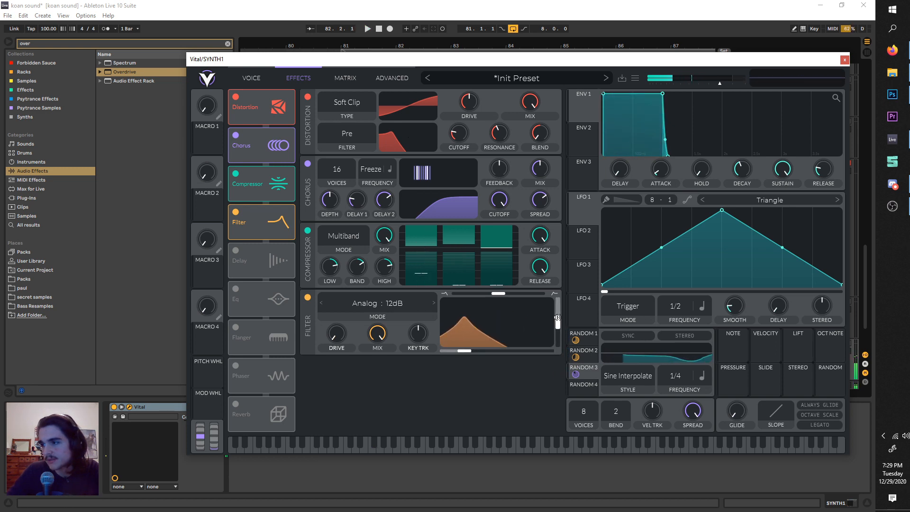
# Modulate the Filter effect's cutoff with LFO 1 and set the modulation amount to about 76.
pyautogui.moveTo(583, 212)
pyautogui.mouseDown()
pyautogui.moveTo(583, 243)
pyautogui.moveTo(469, 352)
pyautogui.mouseUp()
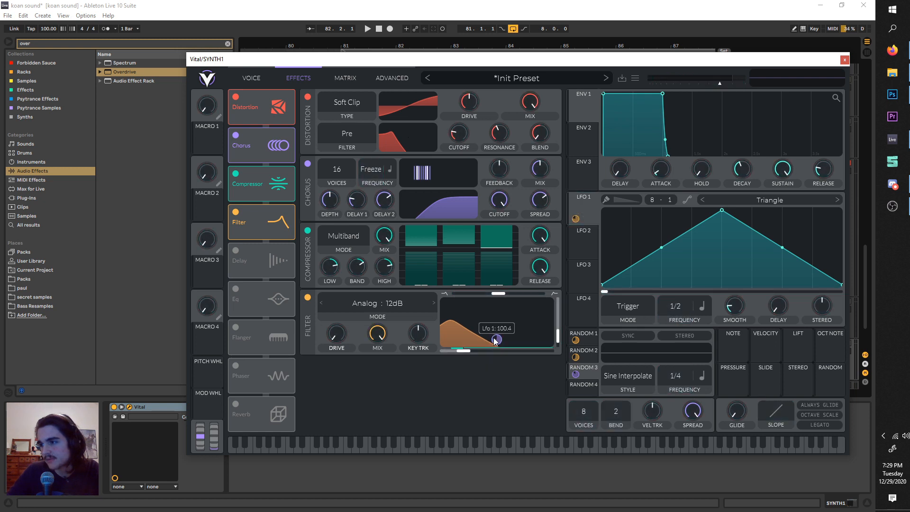
pyautogui.press('space')
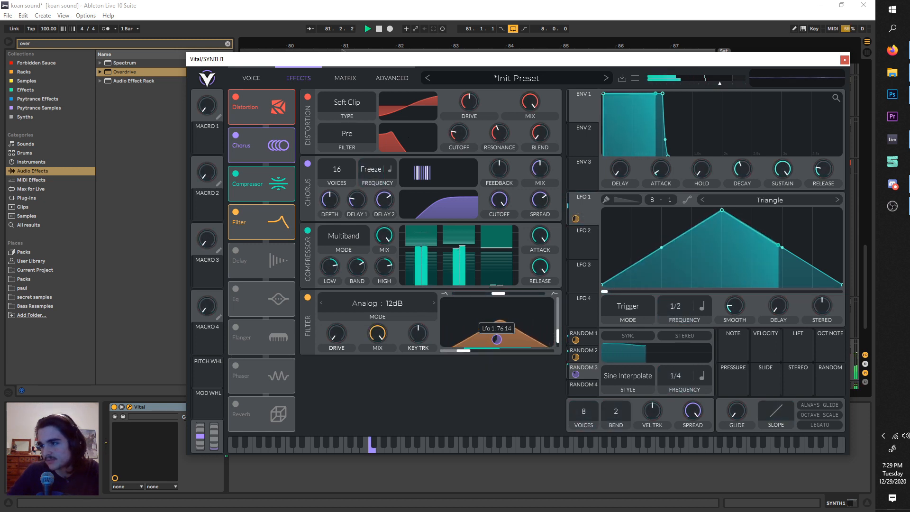
pyautogui.moveTo(494, 340); pyautogui.dragTo(494, 339)
pyautogui.press('space')
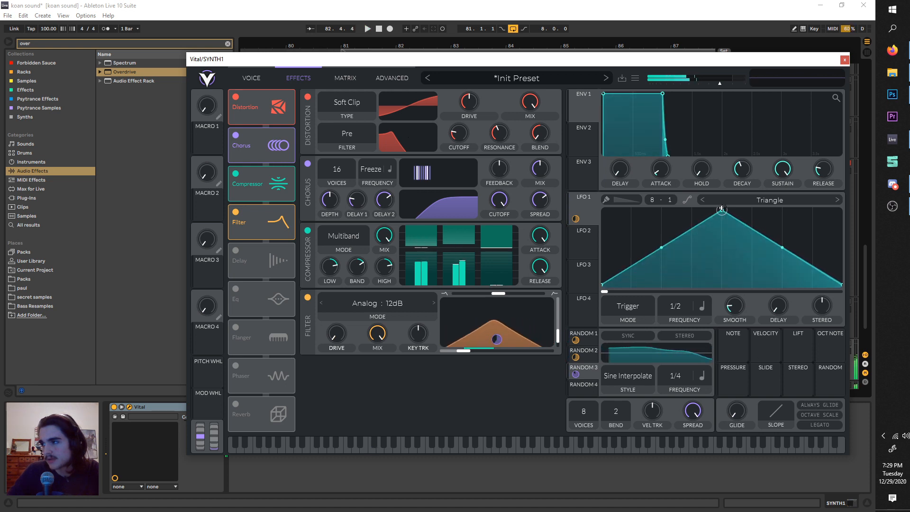
# Reshape LFO 1's triangle into two unevenly spaced peaks with a valley at the centre, and audition it.
pyautogui.moveTo(720, 214); pyautogui.dragTo(812, 210)
pyautogui.press('space')
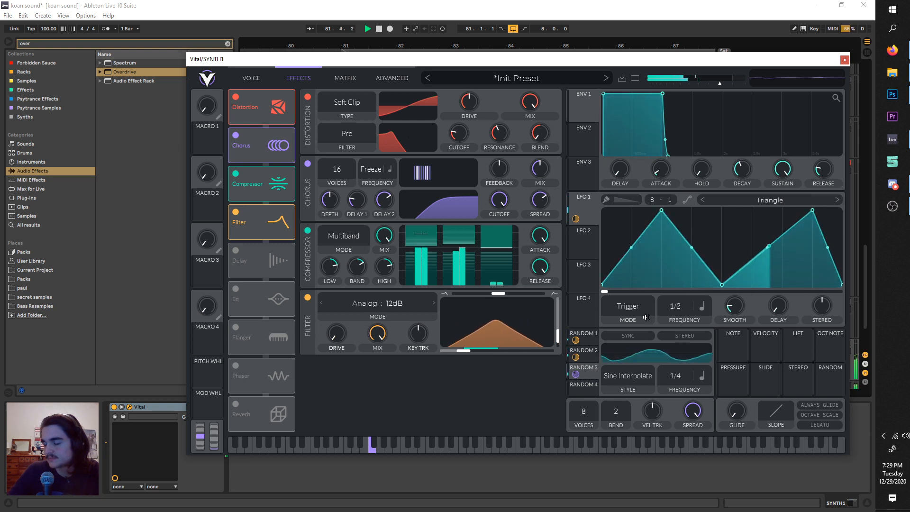
pyautogui.press('space')
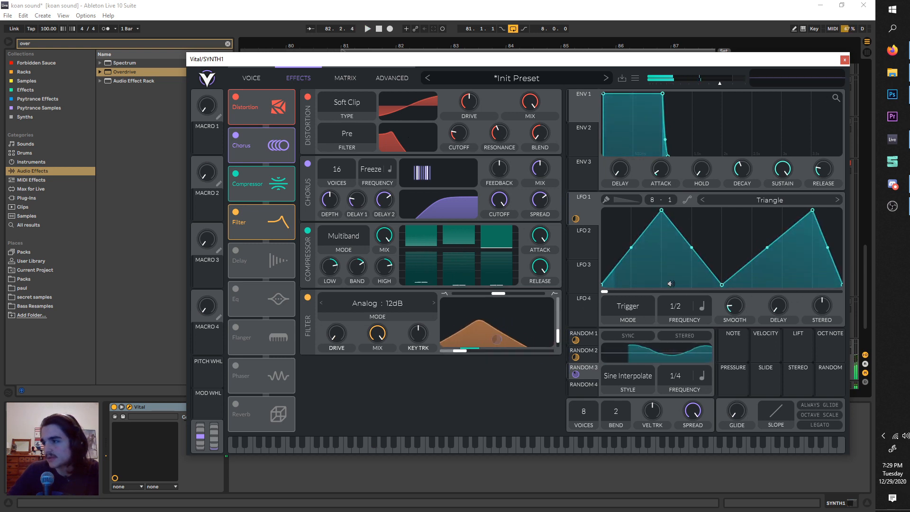
# Switch LFO 1's frequency sync to Tempo Triplets and audition the filter movement.
pyautogui.click(705, 304)
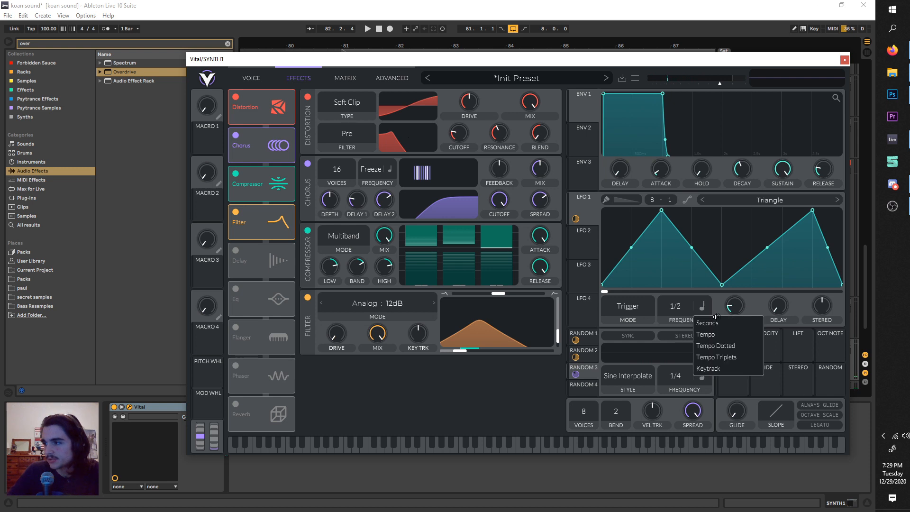
pyautogui.click(725, 358)
pyautogui.press('space')
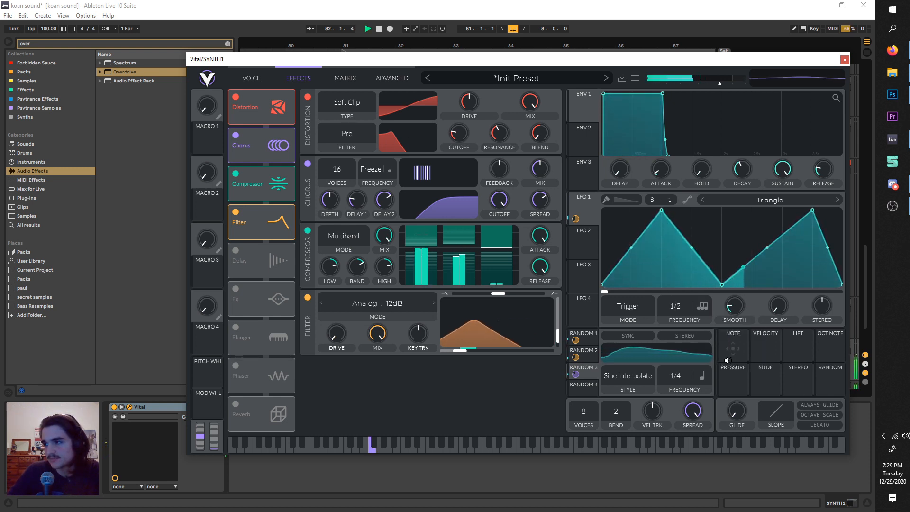
pyautogui.press('space')
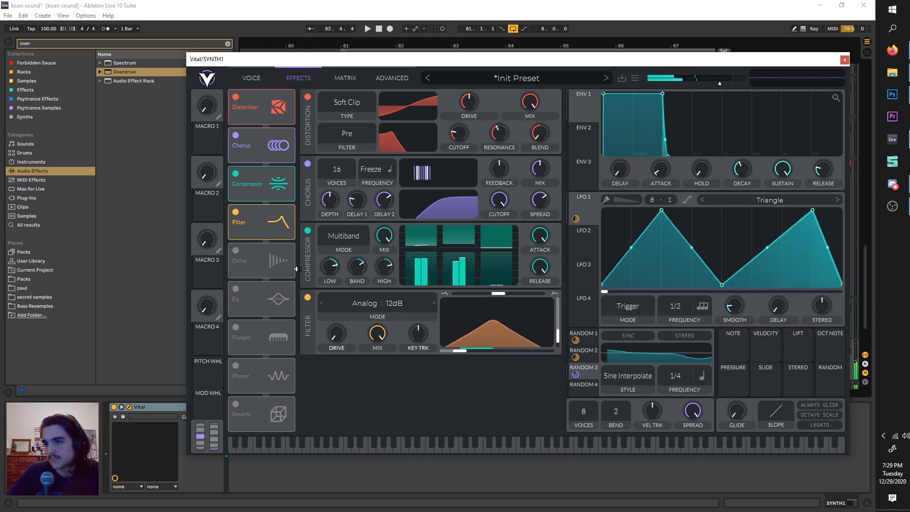
# Enable the EQ effect directly after the Filter and cut a narrow notch with its middle band.
pyautogui.click(237, 288)
pyautogui.moveTo(257, 299); pyautogui.dragTo(258, 261)
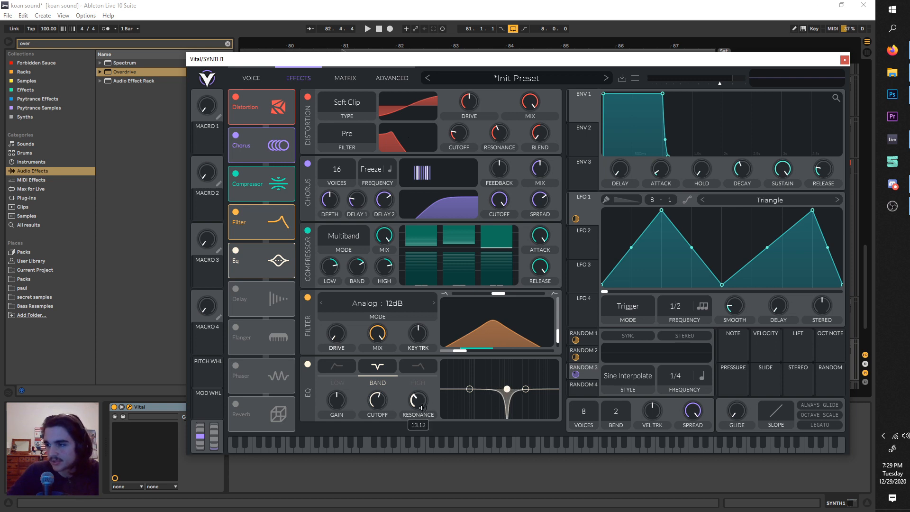
# Modulate the EQ band's cutoff with Random 4 and set Random 4's style to Sine Interpolate.
pyautogui.moveTo(587, 388); pyautogui.dragTo(375, 407)
pyautogui.click(612, 380)
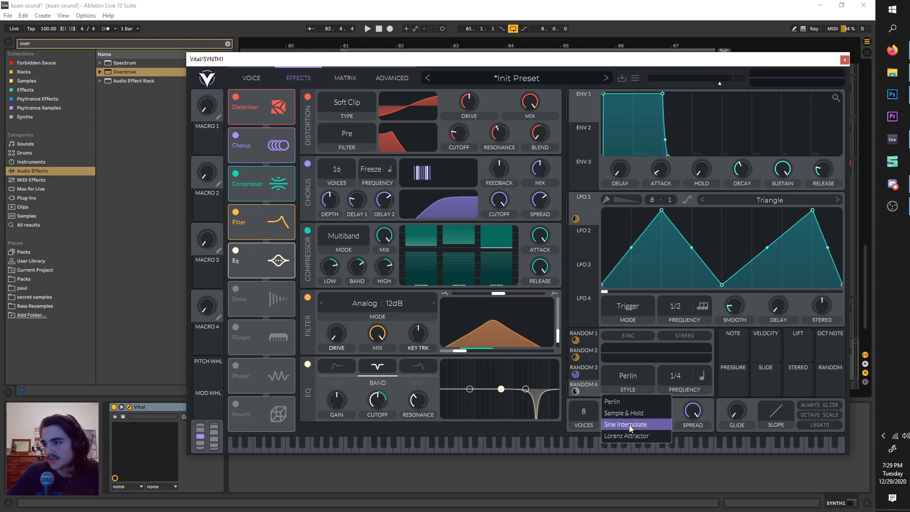
pyautogui.click(630, 425)
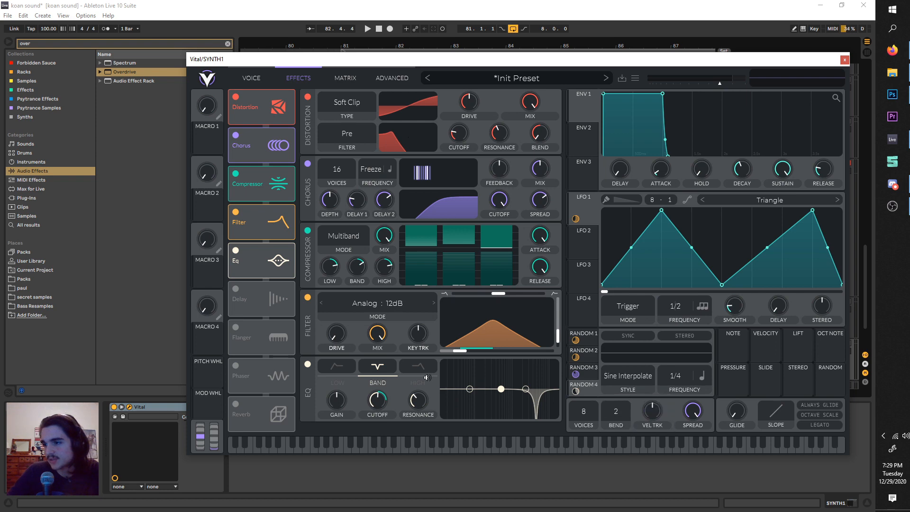
# Make the Random 4 modulation of the EQ band's cutoff bipolar and adjust its depth during playback.
pyautogui.click(345, 76)
pyautogui.click(320, 179)
pyautogui.press('space')
pyautogui.click(299, 77)
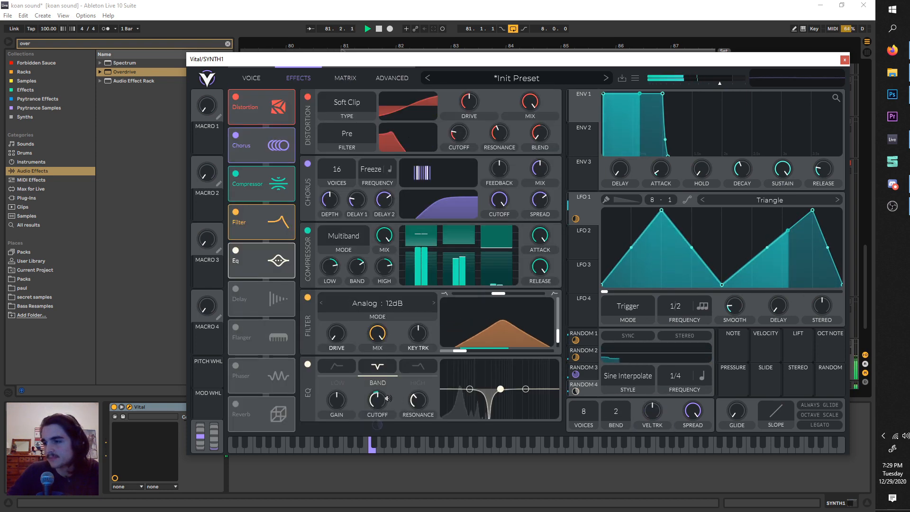
pyautogui.moveTo(377, 425); pyautogui.dragTo(377, 407)
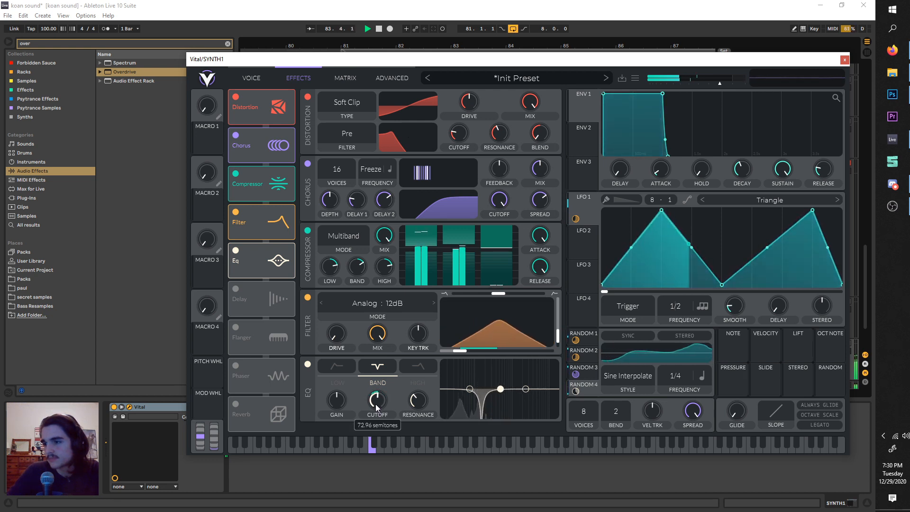
# Move the synth window slightly down and review the patch's oscillator and effects pages.
pyautogui.moveTo(254, 64); pyautogui.dragTo(242, 81)
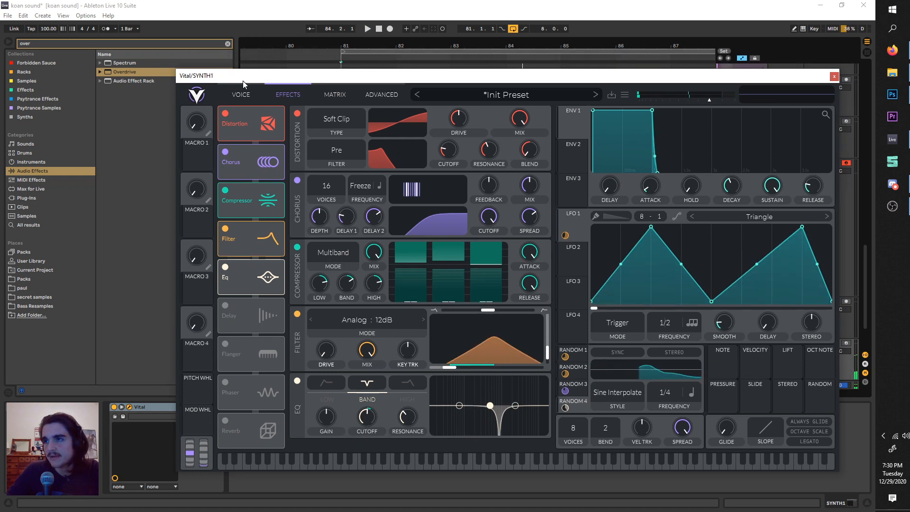
pyautogui.click(256, 98)
pyautogui.click(279, 98)
pyautogui.click(259, 98)
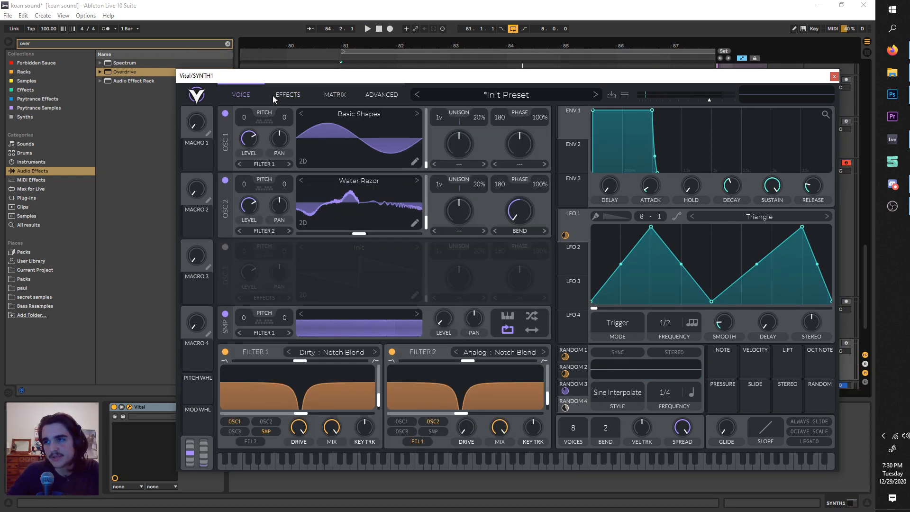
# Review the patch's effects page, move the synth window up and close it.
pyautogui.click(278, 96)
pyautogui.click(254, 101)
pyautogui.click(277, 97)
pyautogui.moveTo(285, 81); pyautogui.dragTo(260, 62)
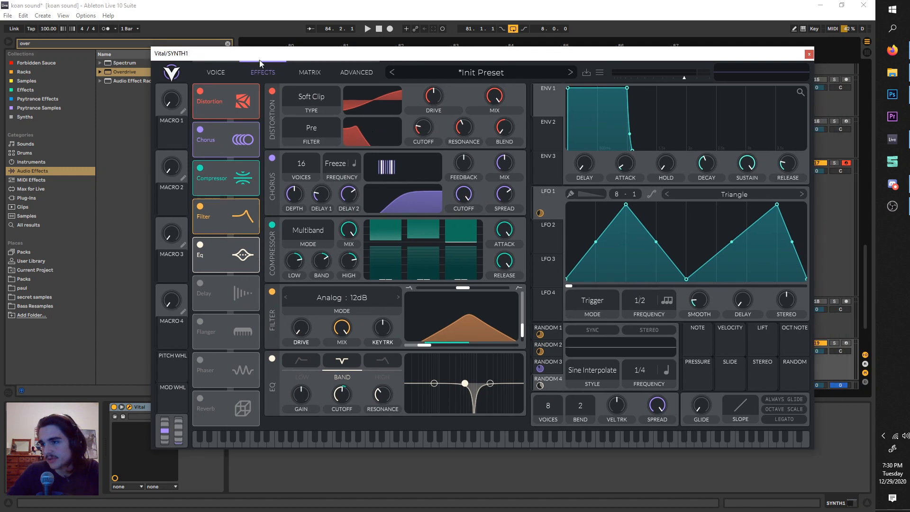
pyautogui.click(809, 54)
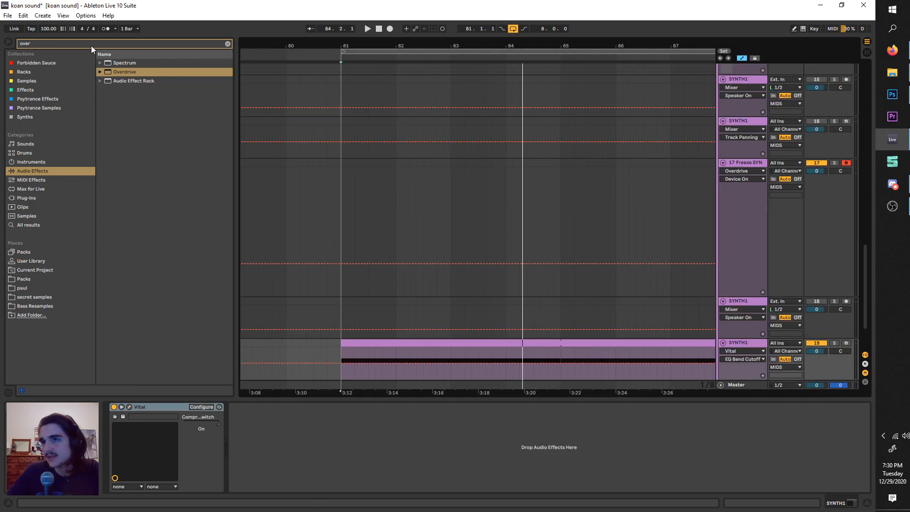
# Add a Utility effect after Vital, enable Bass Mono at 120 Hz and audition the bass.
pyautogui.write('utili')
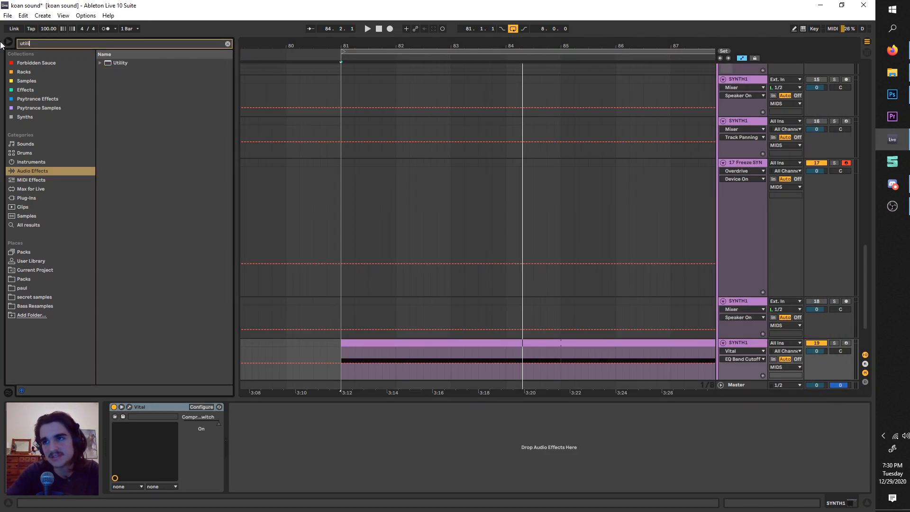
pyautogui.click(109, 62)
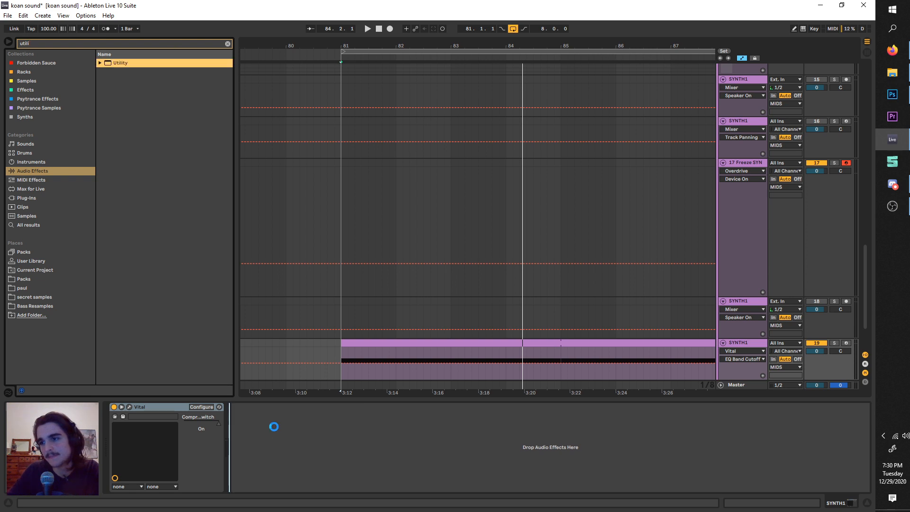
pyautogui.press('space')
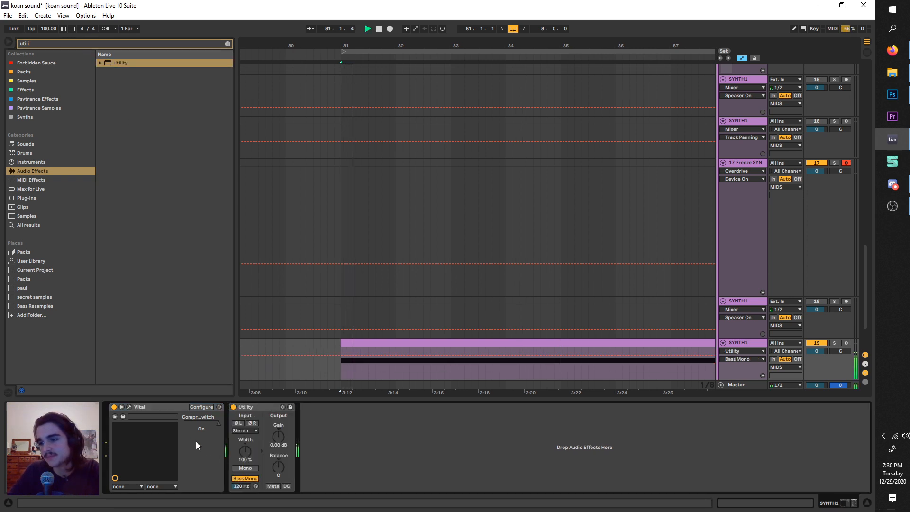
pyautogui.press('space')
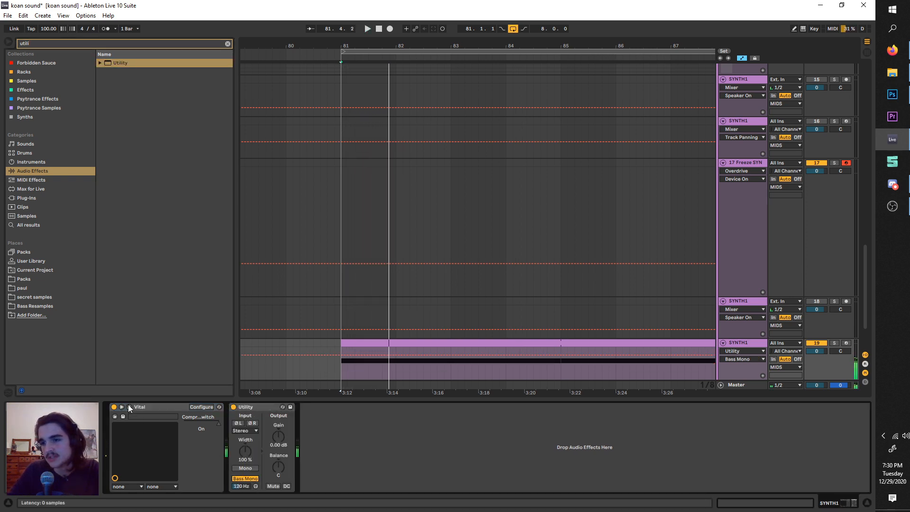
# Reopen Vital, enable oscillator 3, mark the factory Basic Shapes wavetable as a favorite and load it into that oscillator.
pyautogui.click(129, 406)
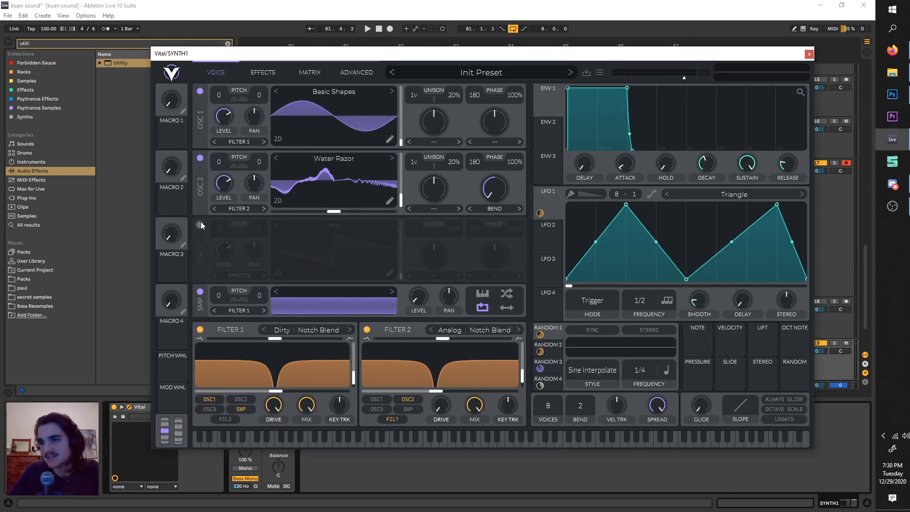
pyautogui.click(200, 226)
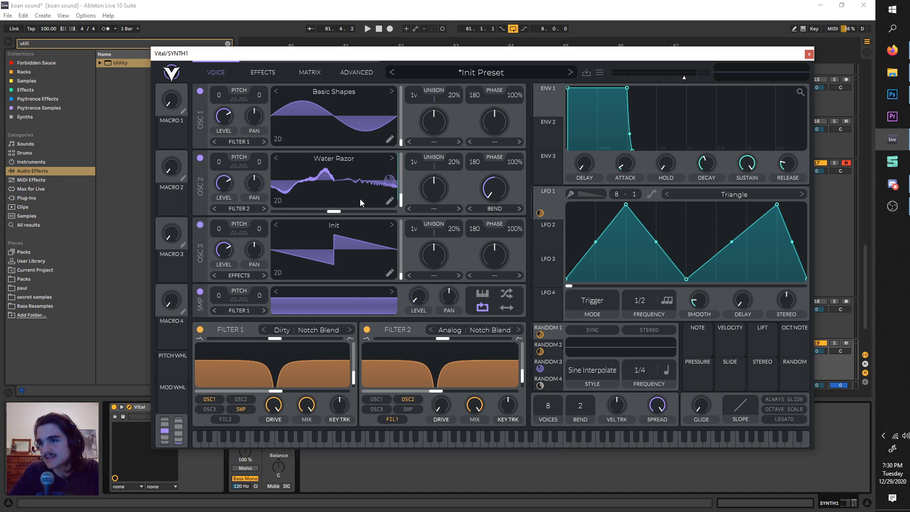
pyautogui.click(328, 226)
pyautogui.click(441, 255)
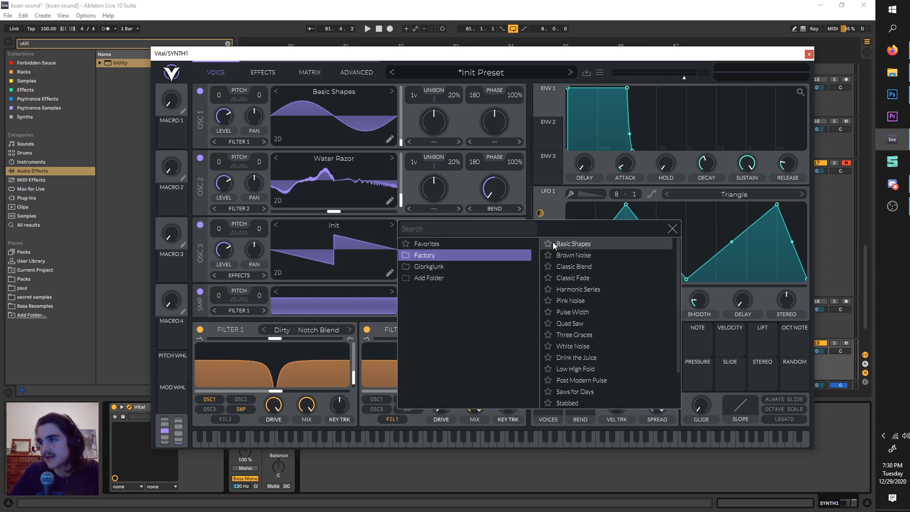
pyautogui.click(372, 256)
pyautogui.click(349, 230)
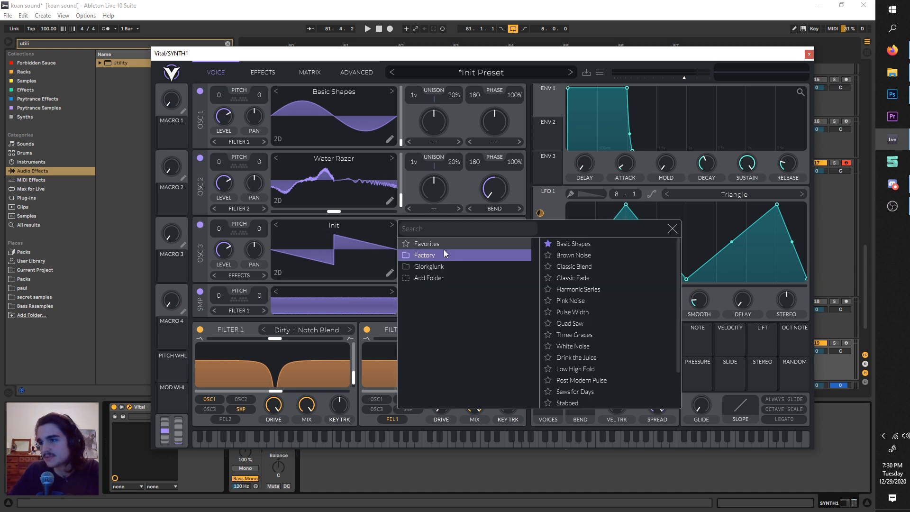
pyautogui.click(568, 243)
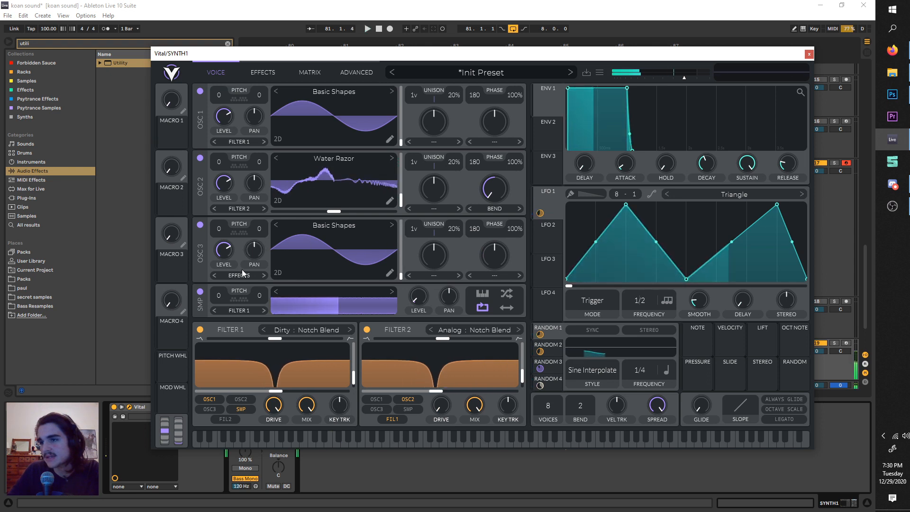
# Route oscillator 3 to Direct Out and audition the added sub layer.
pyautogui.click(240, 276)
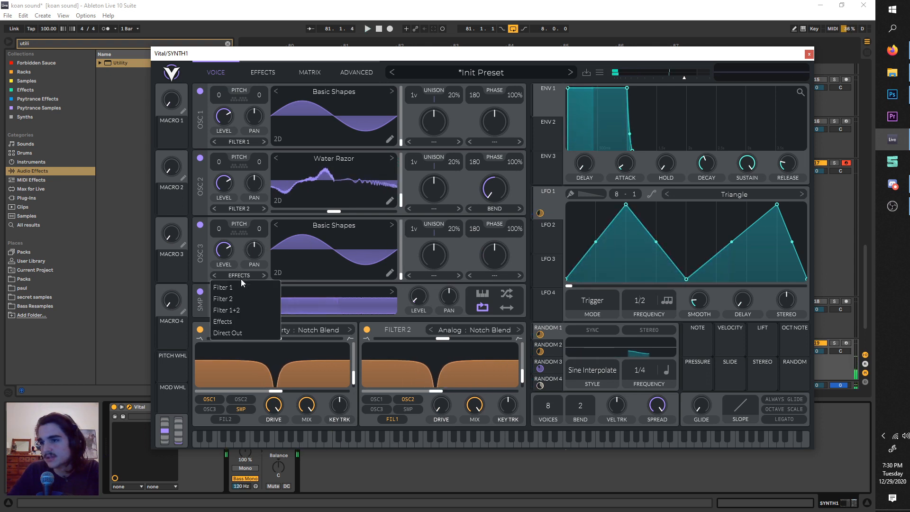
pyautogui.click(255, 332)
pyautogui.press('space')
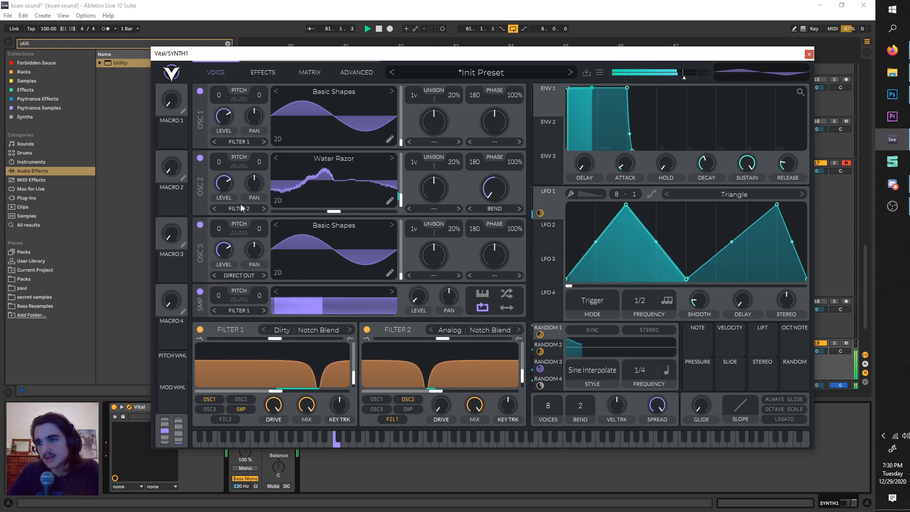
pyautogui.press('space')
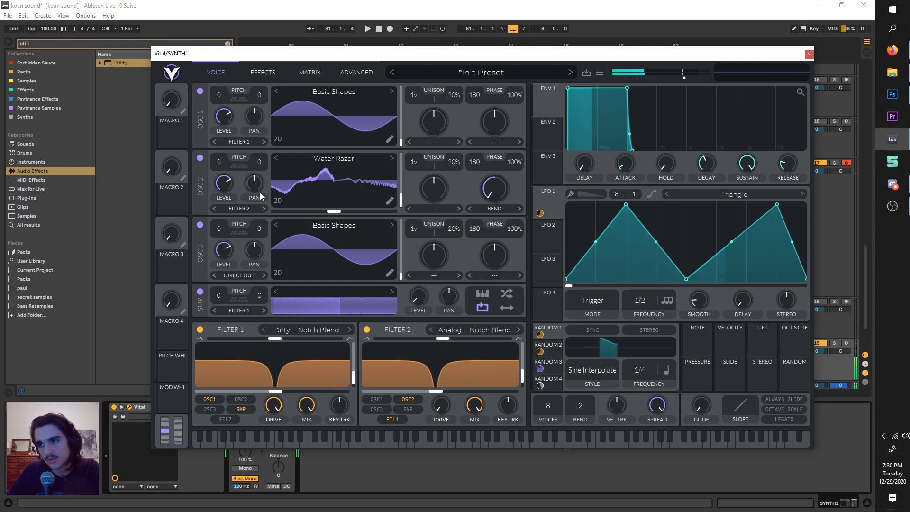
# Route oscillator 2 to Filter 1, lower its level, audition the patch and close the synth window.
pyautogui.click(235, 209)
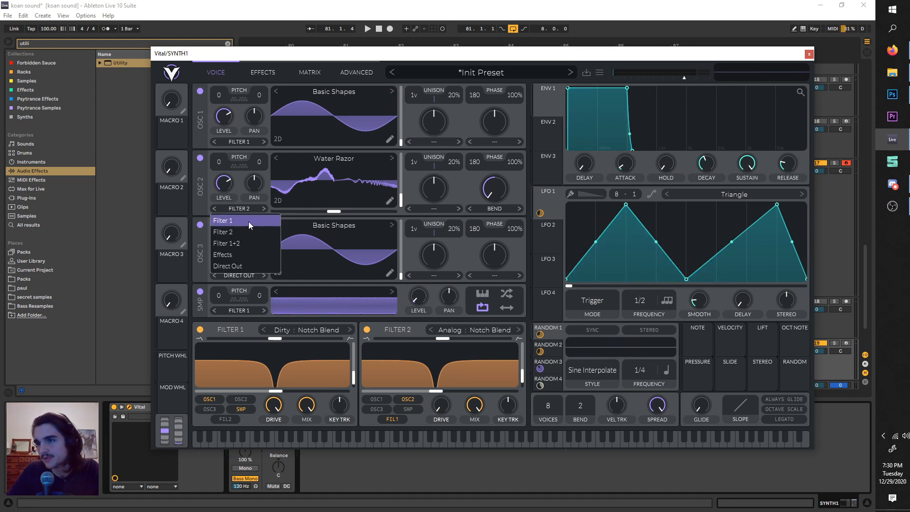
pyautogui.click(248, 221)
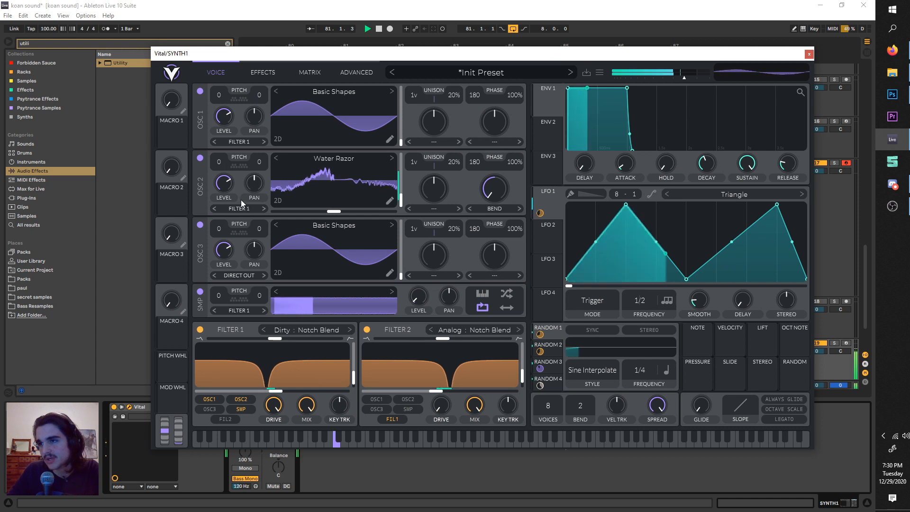
pyautogui.moveTo(223, 188); pyautogui.dragTo(221, 194)
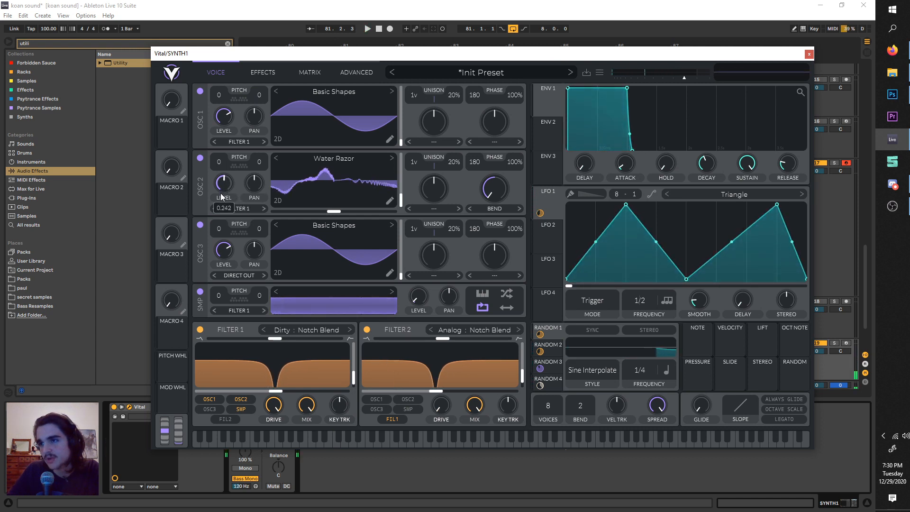
pyautogui.press('space')
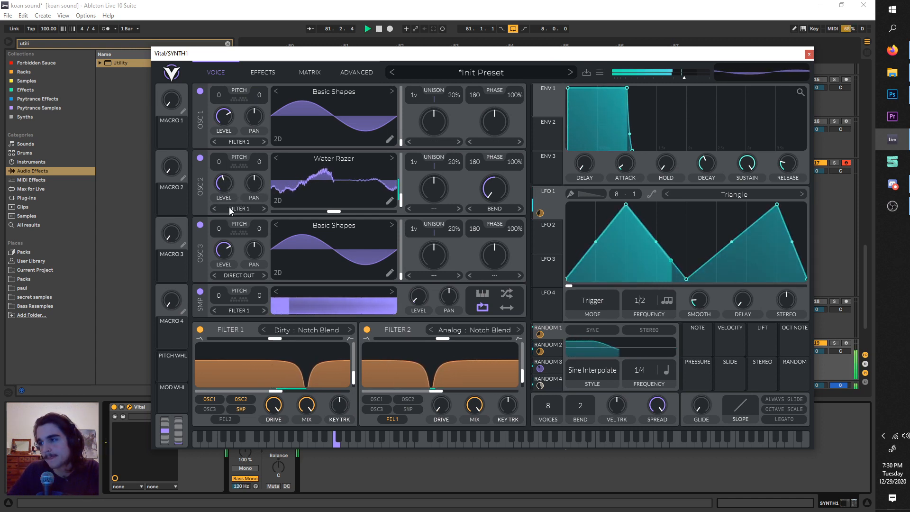
pyautogui.click(265, 76)
pyautogui.click(230, 76)
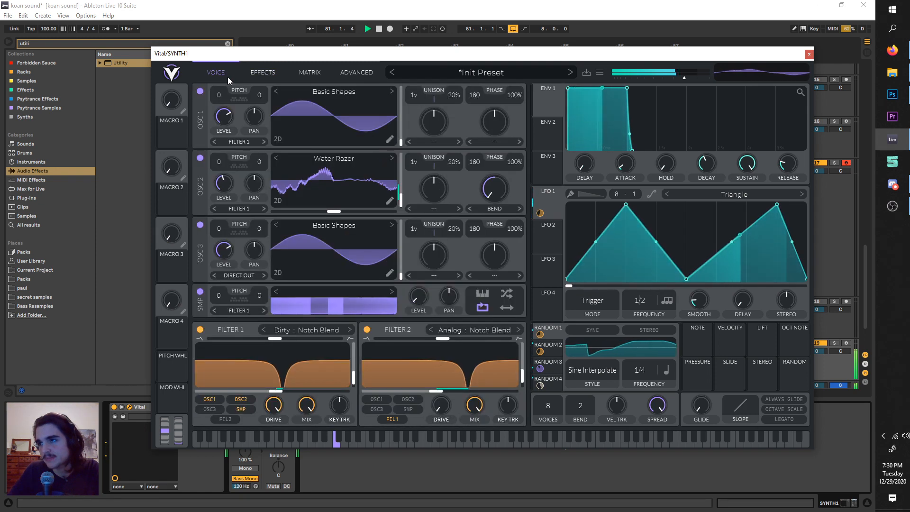
pyautogui.press('space')
pyautogui.press('space')
pyautogui.press('space')
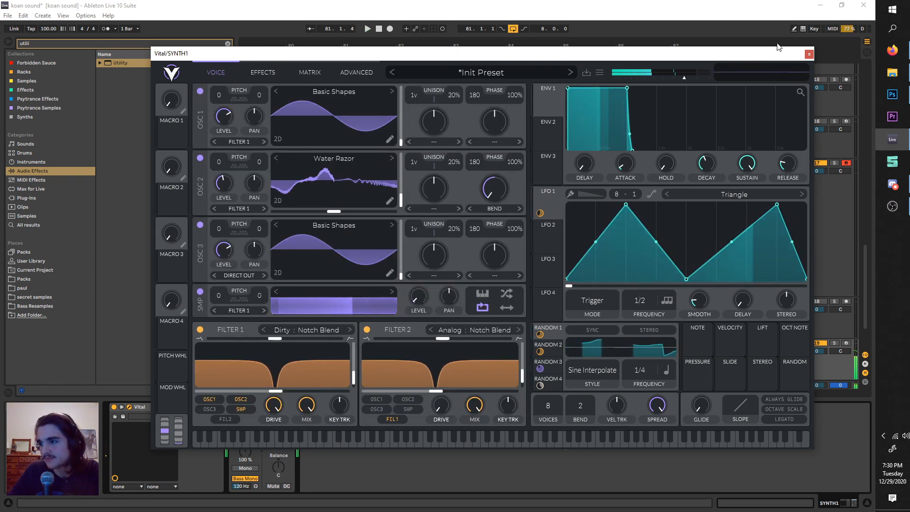
pyautogui.click(808, 54)
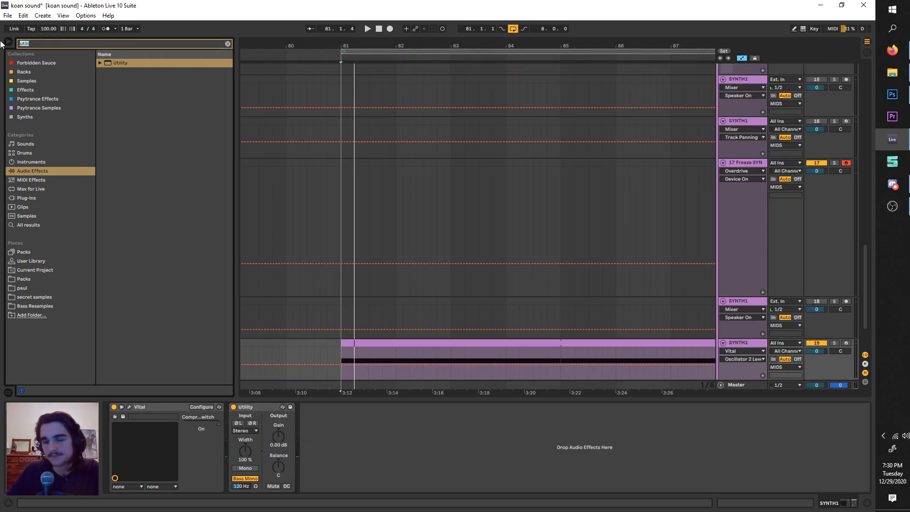
# Add an Auto Filter after the Utility, set it to a notch, lower its frequency and set the resonance to 26%.
pyautogui.write('auto')
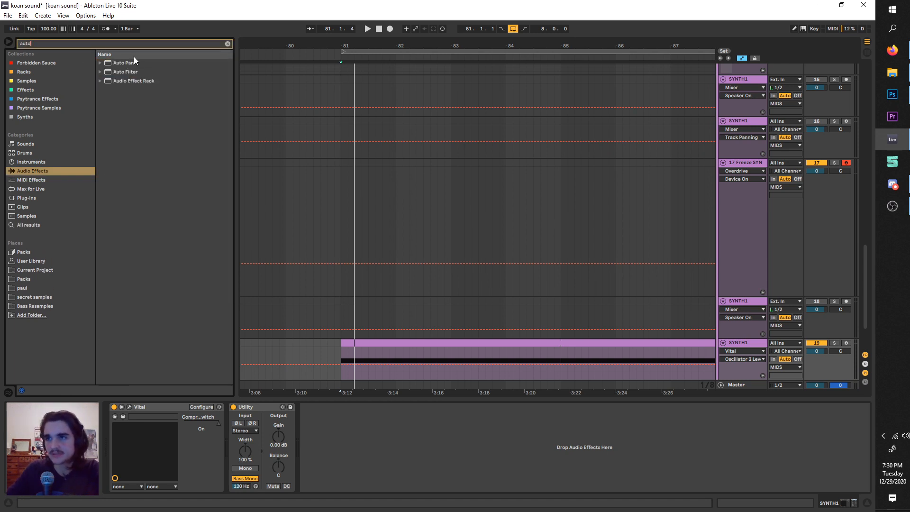
pyautogui.moveTo(104, 71); pyautogui.dragTo(362, 424)
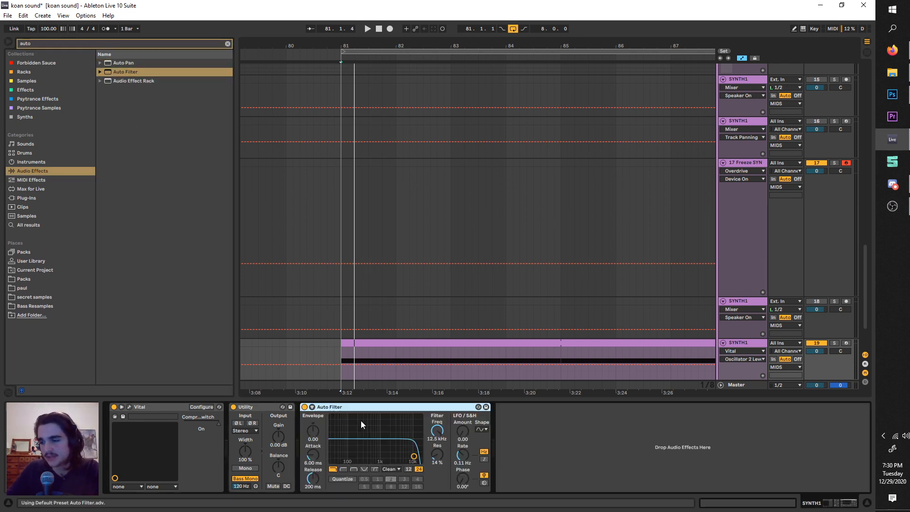
pyautogui.click(365, 470)
pyautogui.moveTo(437, 430); pyautogui.dragTo(437, 466)
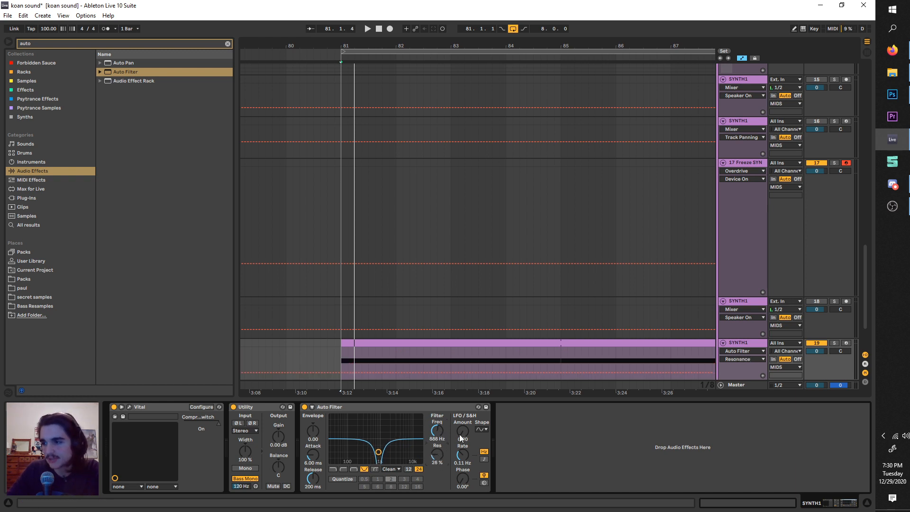
# Set the Auto Filter's frequency to 1.10 kHz, resonance to 24% and LFO amount to 30.0, and audition the moving notch.
pyautogui.press('space')
pyautogui.moveTo(441, 433); pyautogui.dragTo(443, 454)
pyautogui.press('space')
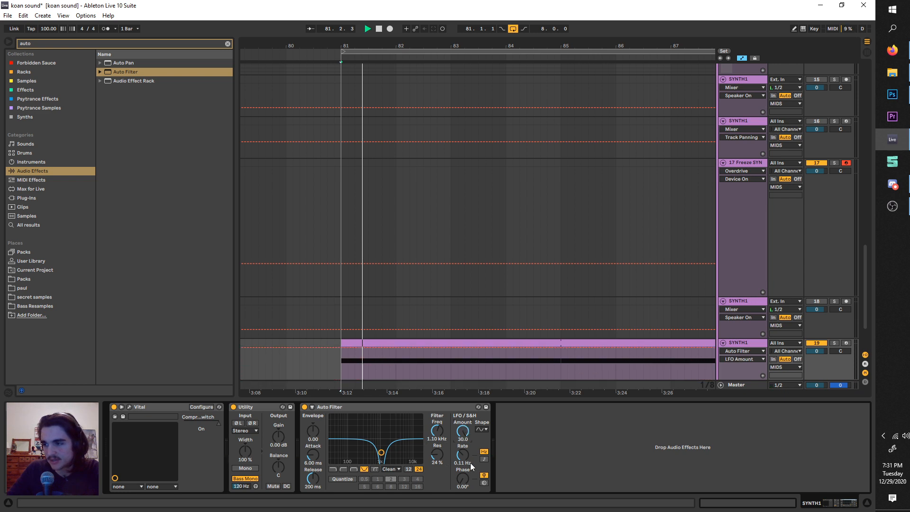
pyautogui.press('space')
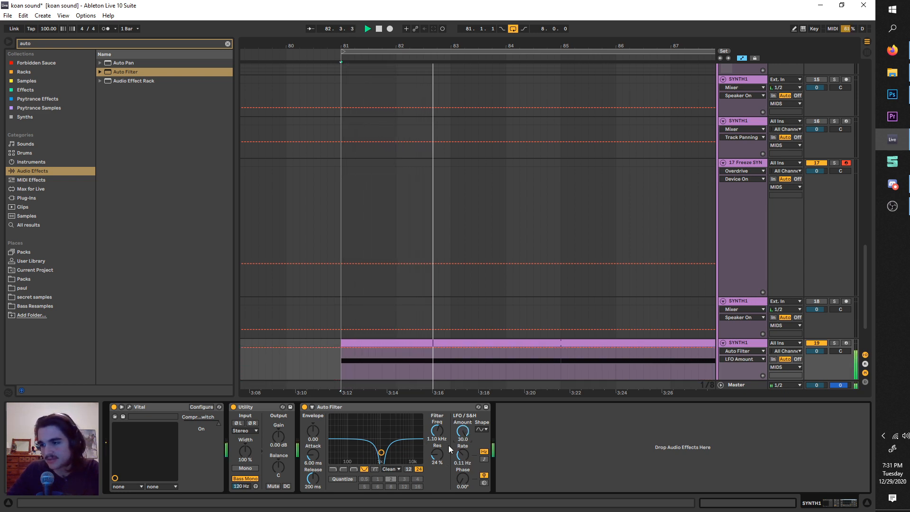
pyautogui.press('space')
# Add an Overdrive after the Auto Filter and set its band to 3.58 kHz with a width of 4.22 during playback.
pyautogui.click(73, 46)
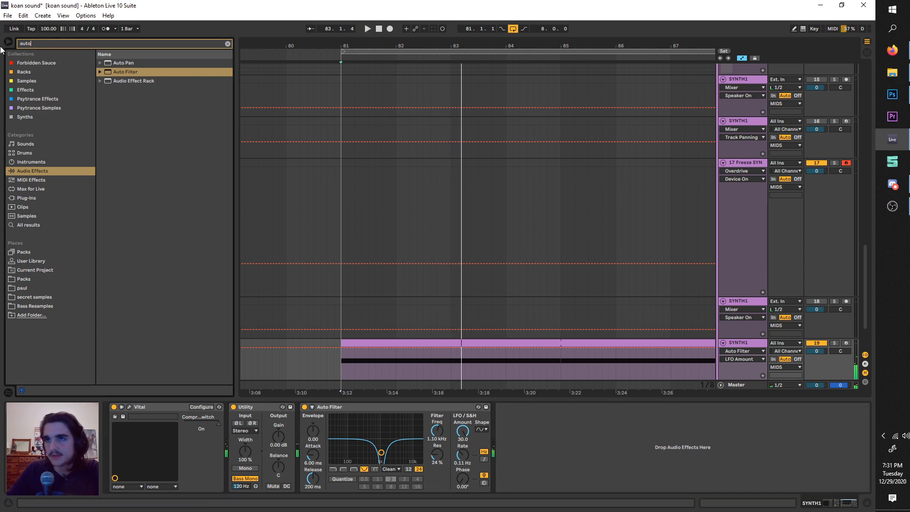
pyautogui.press('BackSpace')
pyautogui.press('BackSpace')
pyautogui.press('BackSpace')
pyautogui.write('over')
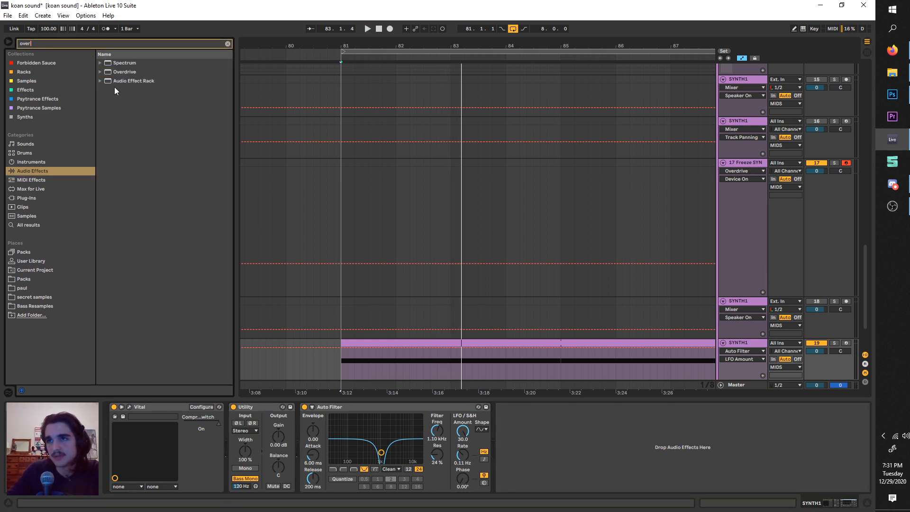
pyautogui.click(110, 72)
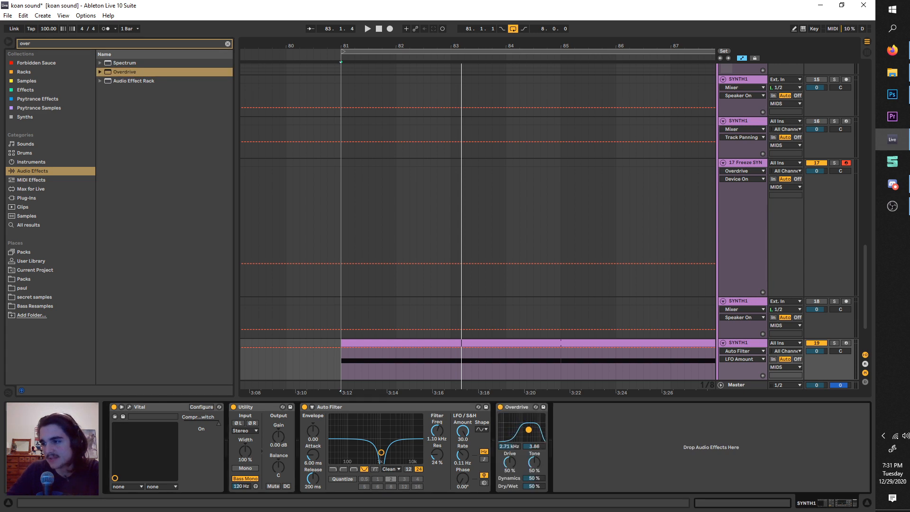
pyautogui.press('space')
pyautogui.moveTo(530, 428); pyautogui.dragTo(531, 429)
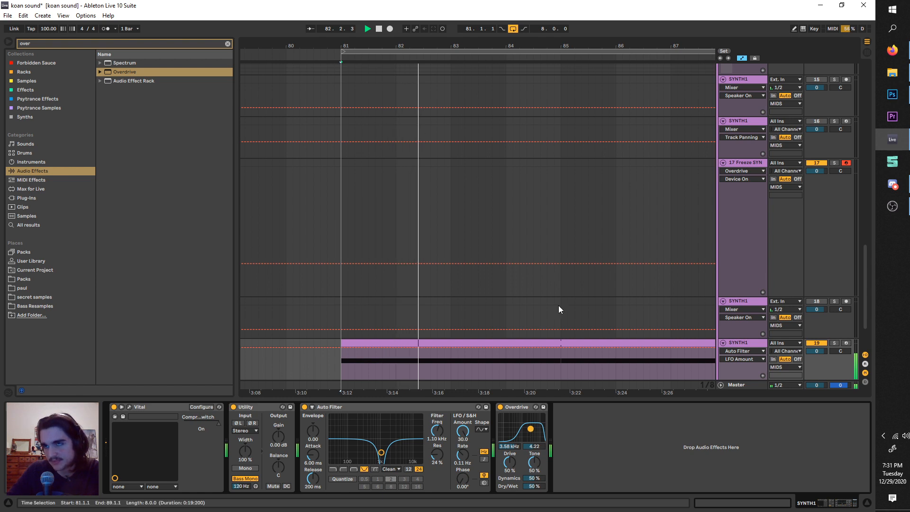
pyautogui.press('space')
# Add the OTT preset of Multiband Dynamics after the Overdrive, set its Time to 269% and audition the result.
pyautogui.moveTo(48, 44); pyautogui.dragTo(15, 44)
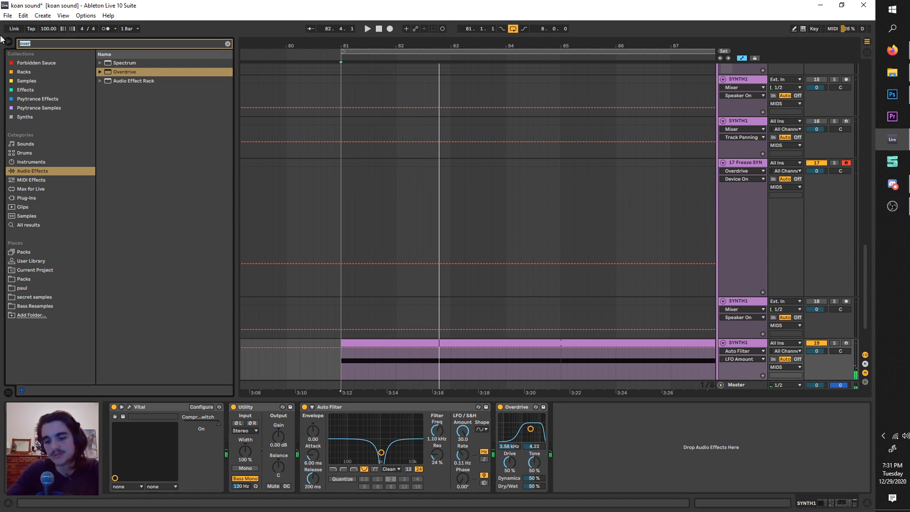
pyautogui.write('ott')
pyautogui.moveTo(118, 71); pyautogui.dragTo(178, 137)
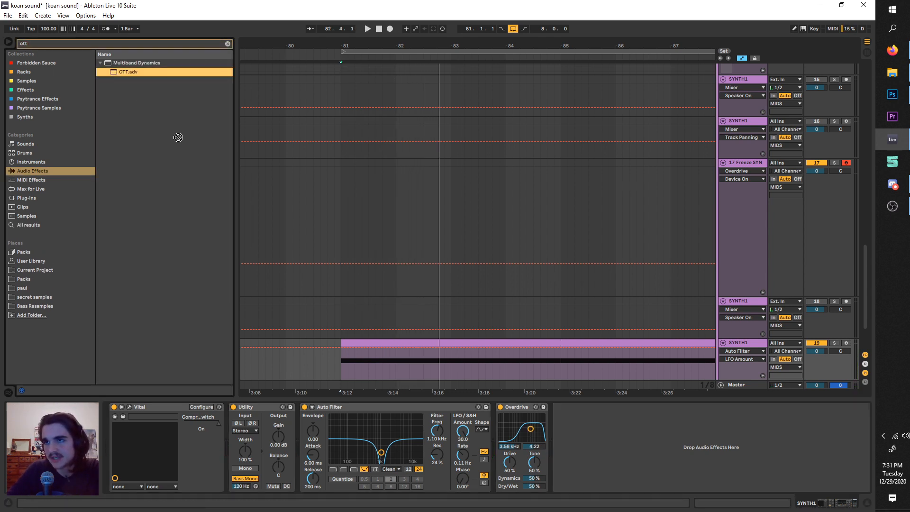
pyautogui.moveTo(677, 450); pyautogui.dragTo(688, 445)
pyautogui.press('space')
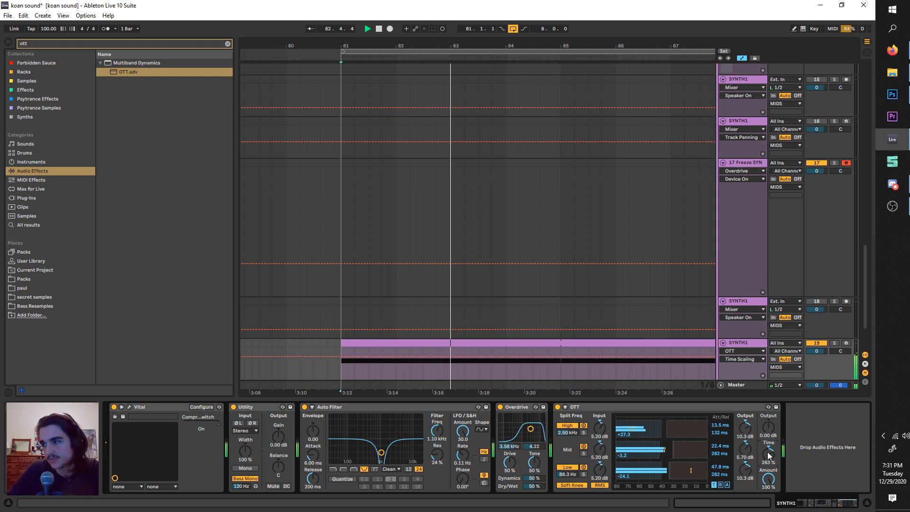
pyautogui.moveTo(769, 457); pyautogui.dragTo(770, 453)
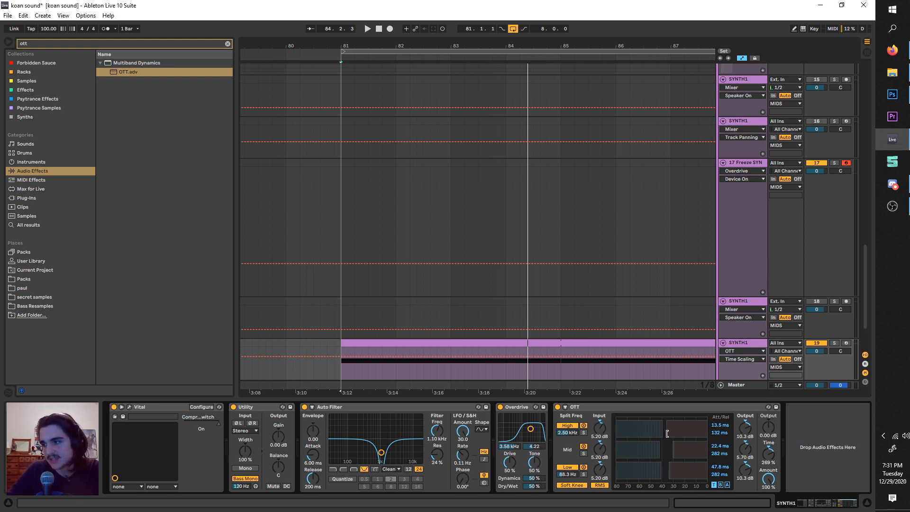
pyautogui.press('space')
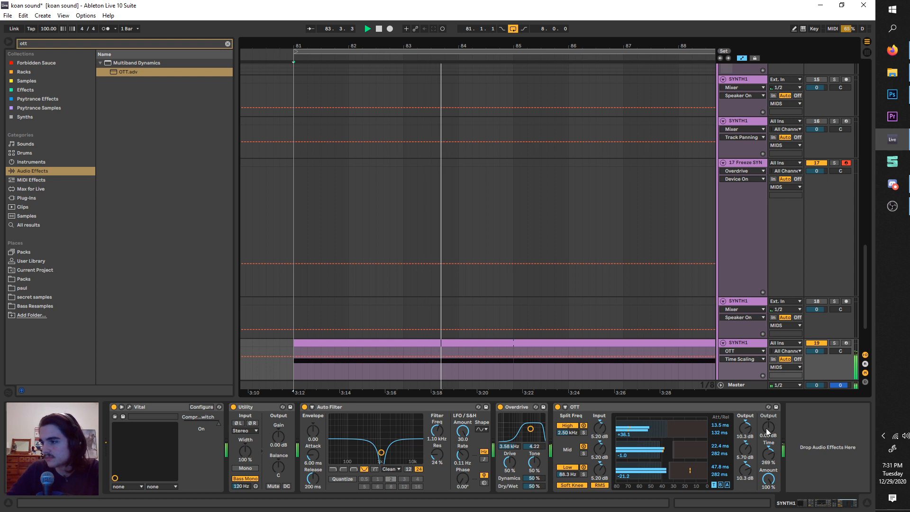
# Raise the OTT's overall output gain to 2.50 dB during playback.
pyautogui.moveTo(768, 427); pyautogui.dragTo(769, 422)
pyautogui.scroll(-3, 508, 316)
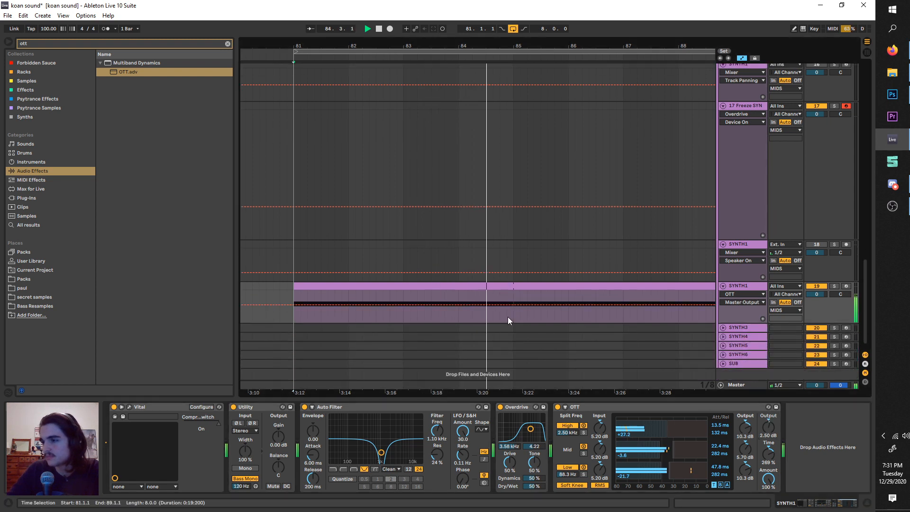
pyautogui.keyDown('ctrl'); pyautogui.scroll(-3, 507, 317); pyautogui.keyUp('ctrl')
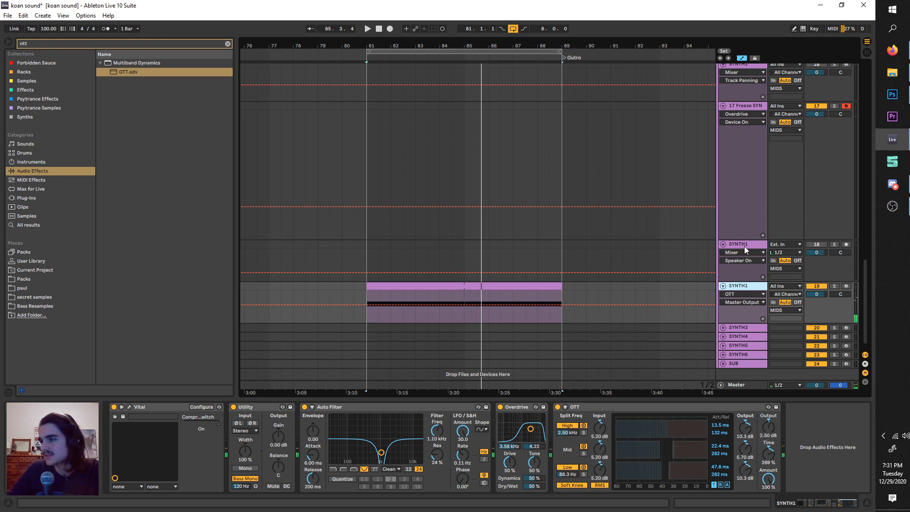
# Duplicate the SYNTH1 track that holds the Vital bass and its effect chain.
pyautogui.click(744, 246)
pyautogui.click(740, 287)
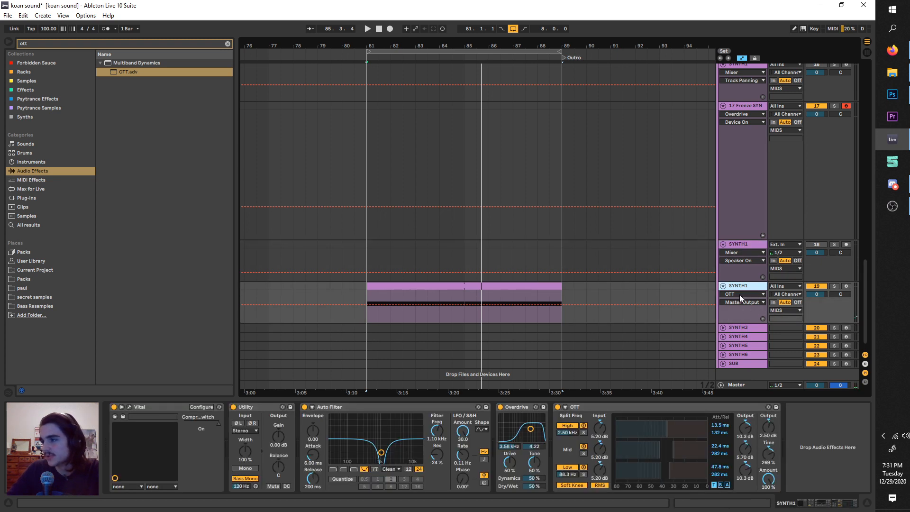
pyautogui.hotkey('ctrl', 'd')
# Freeze the original SYNTH1 bass track and flatten it to audio.
pyautogui.rightClick(736, 286)
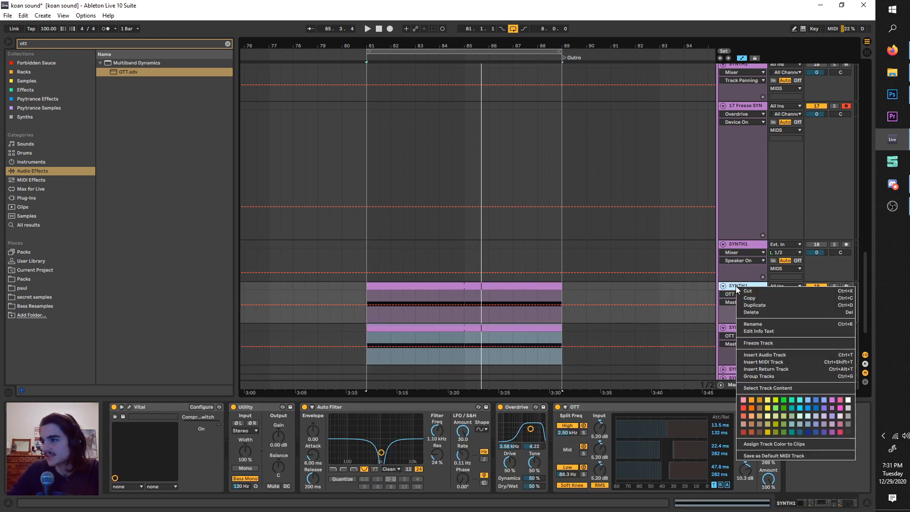
pyautogui.click(757, 343)
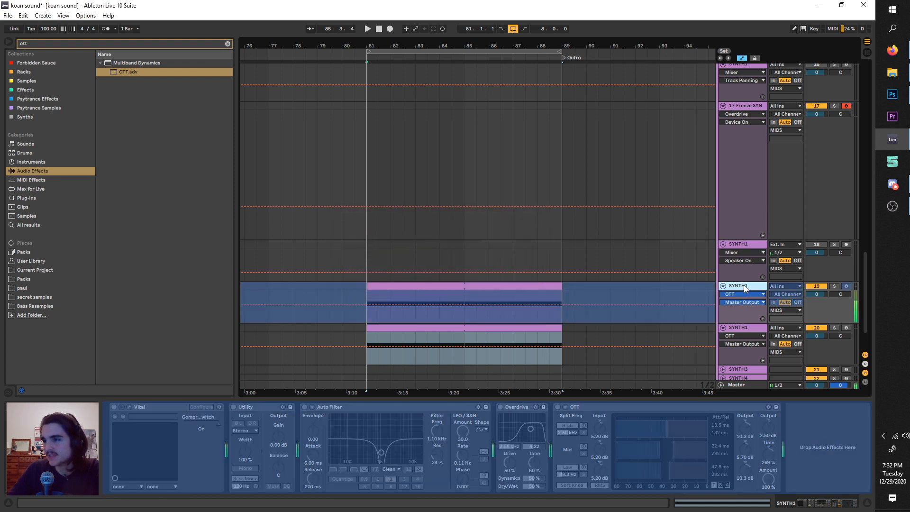
pyautogui.rightClick(744, 285)
pyautogui.click(759, 351)
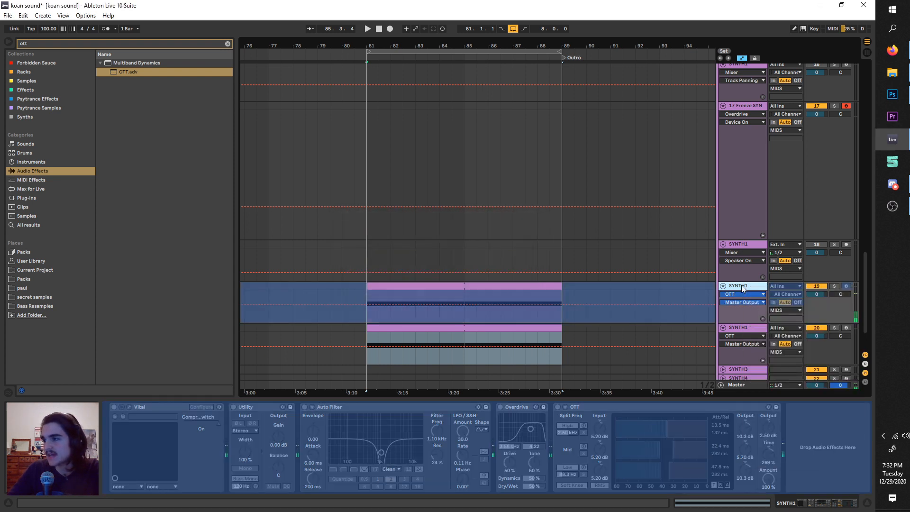
# Solo the flattened SYNTH1 track and audition the resampled bass from bar 81.
pyautogui.click(834, 286)
pyautogui.press('space')
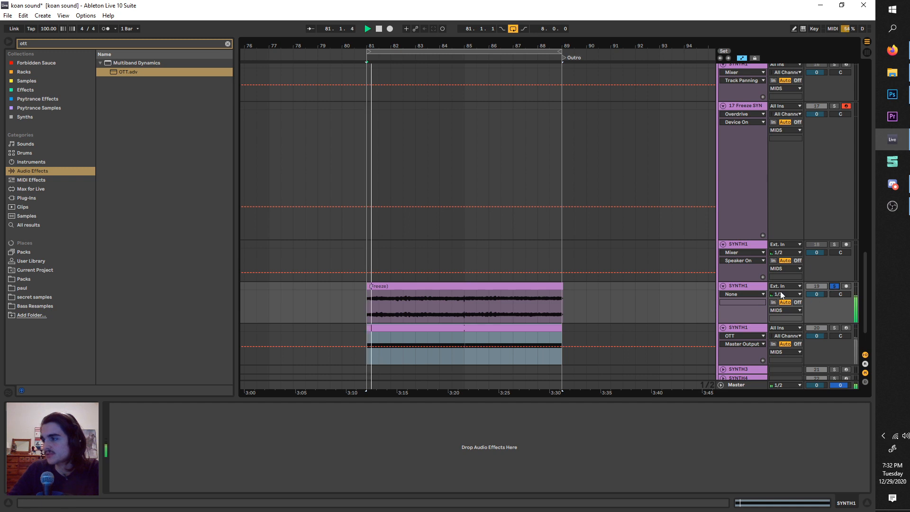
pyautogui.scroll(7, 561, 241)
pyautogui.scroll(-6, 499, 288)
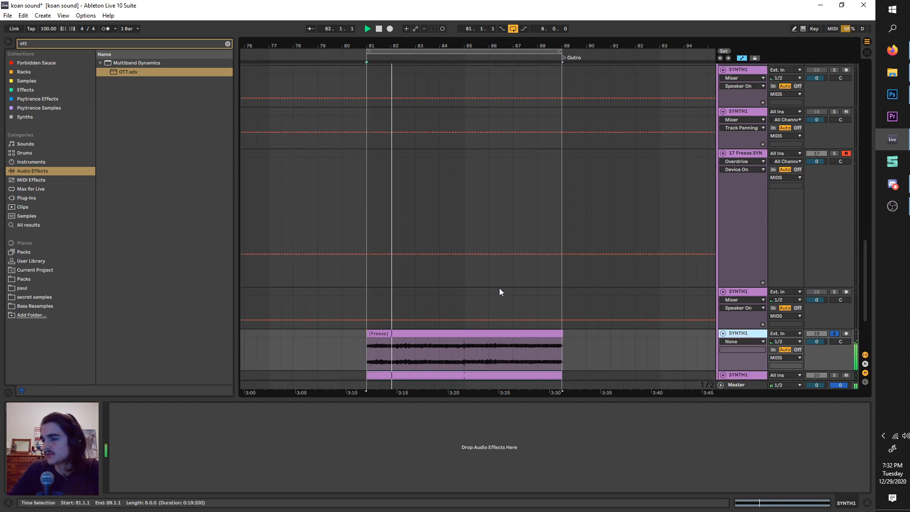
pyautogui.press('-')
pyautogui.press('-')
pyautogui.scroll(-2, 484, 309)
pyautogui.scroll(2, 507, 293)
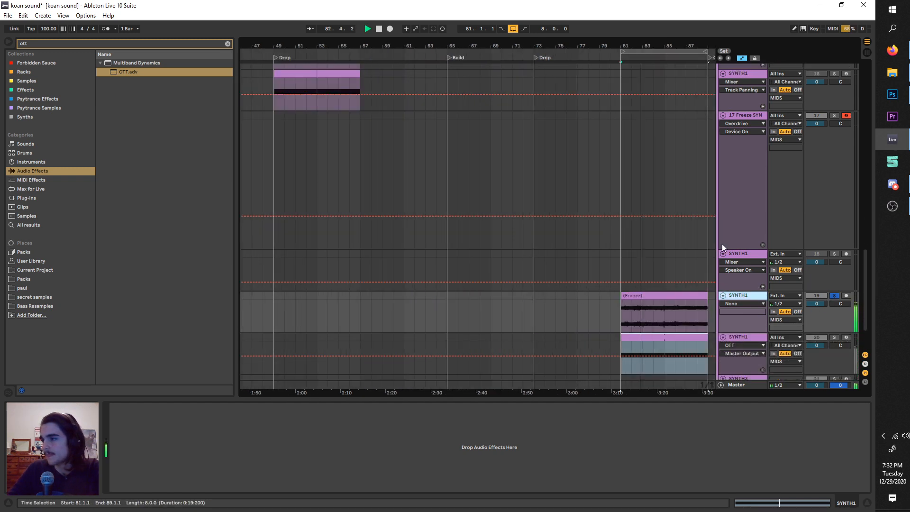
# Insert a MIDI track above the flattened bass and delete the empty SYNTH1 audio track above it.
pyautogui.click(743, 254)
pyautogui.press('Delete')
pyautogui.rightClick(741, 255)
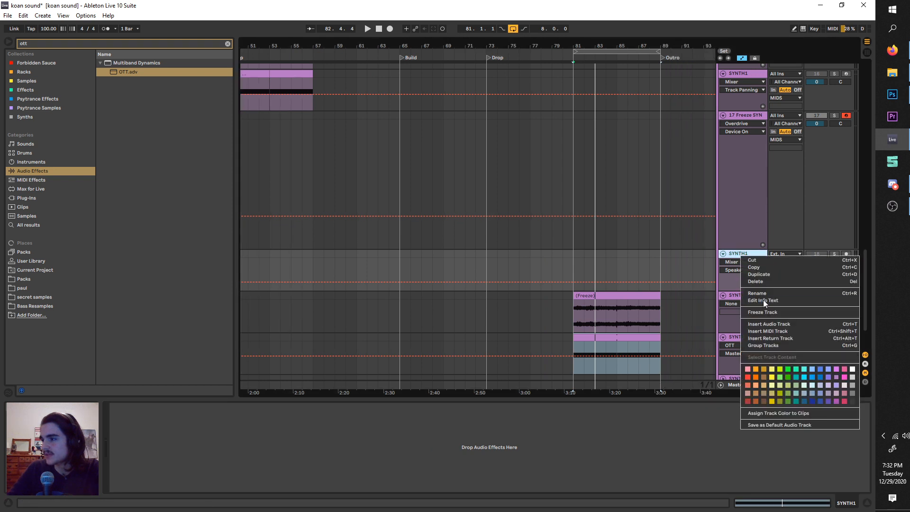
pyautogui.press('Escape')
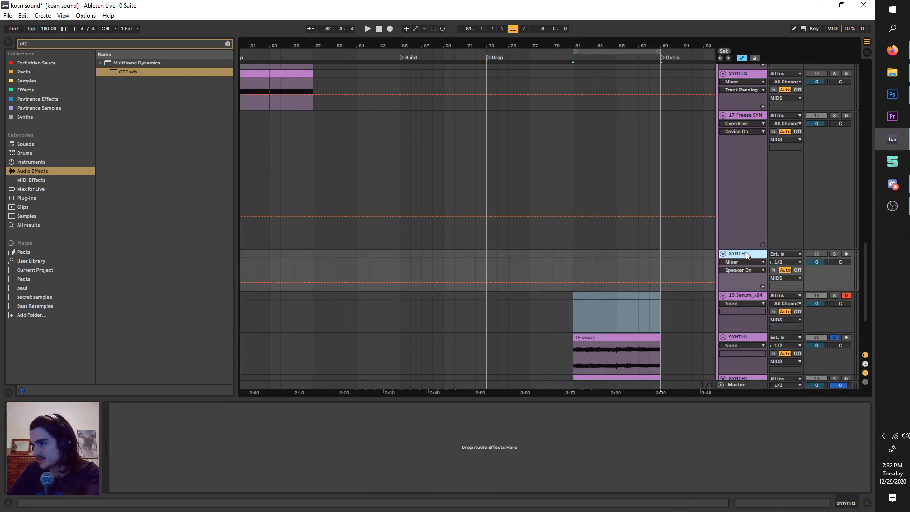
pyautogui.hotkey('ctrl', 'z')
# Delete the A Bit Warmer and Bass - Punch effects and load the flattened bass clip into a Simpler replacing Serum.
pyautogui.click(328, 406)
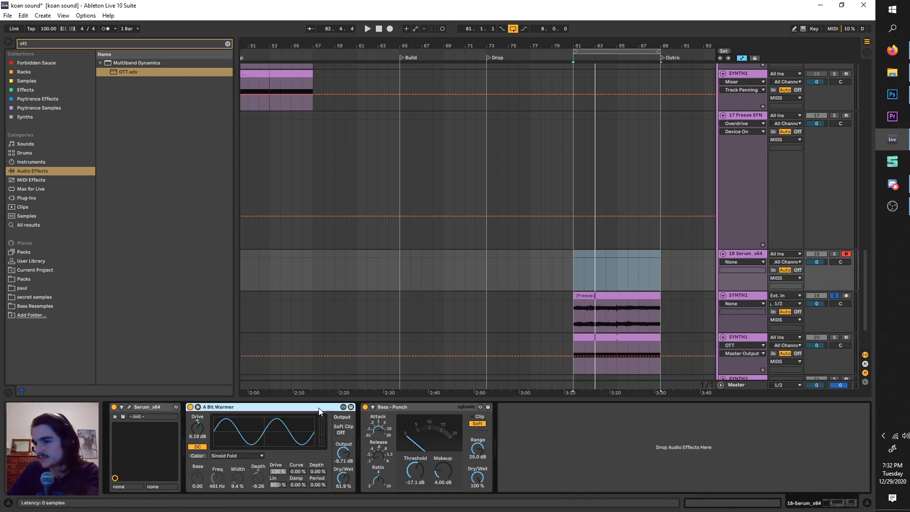
pyautogui.press('Delete')
pyautogui.press('Delete')
pyautogui.click(619, 293)
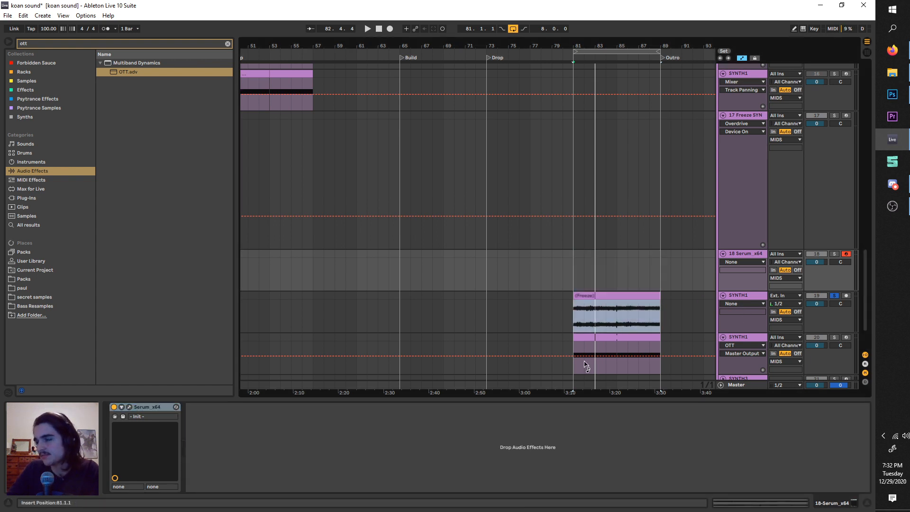
# Move the arrangement loop to bars 73–81 and play the Drop with all tracks unsoloed.
pyautogui.moveTo(619, 51); pyautogui.dragTo(532, 52)
pyautogui.press('space')
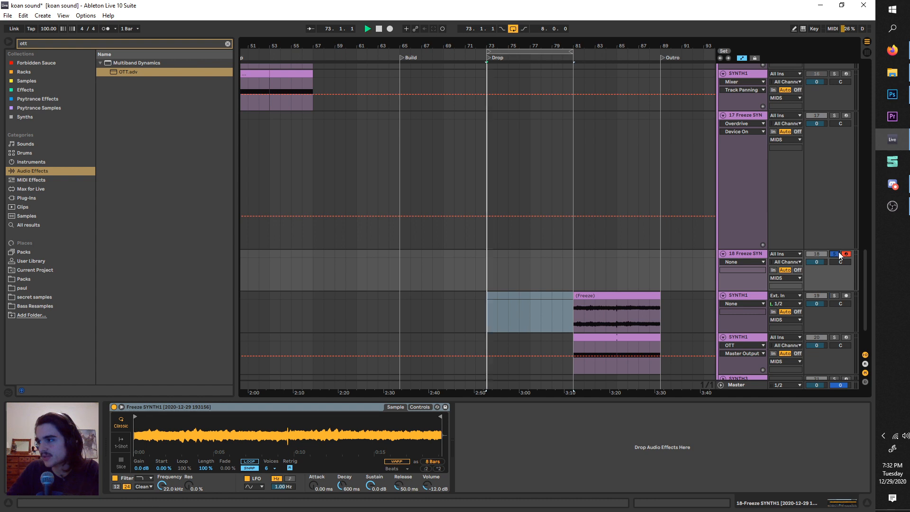
pyautogui.click(837, 252)
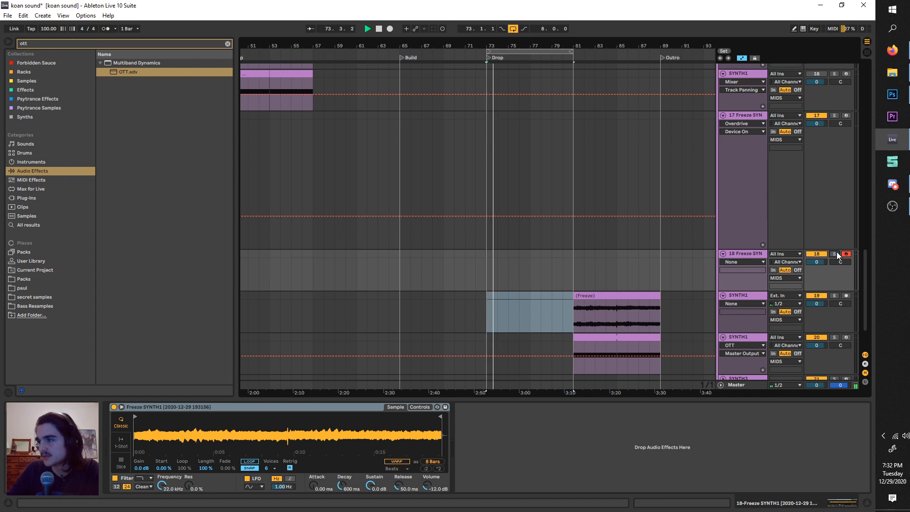
pyautogui.press('space')
pyautogui.click(834, 254)
pyautogui.click(834, 254)
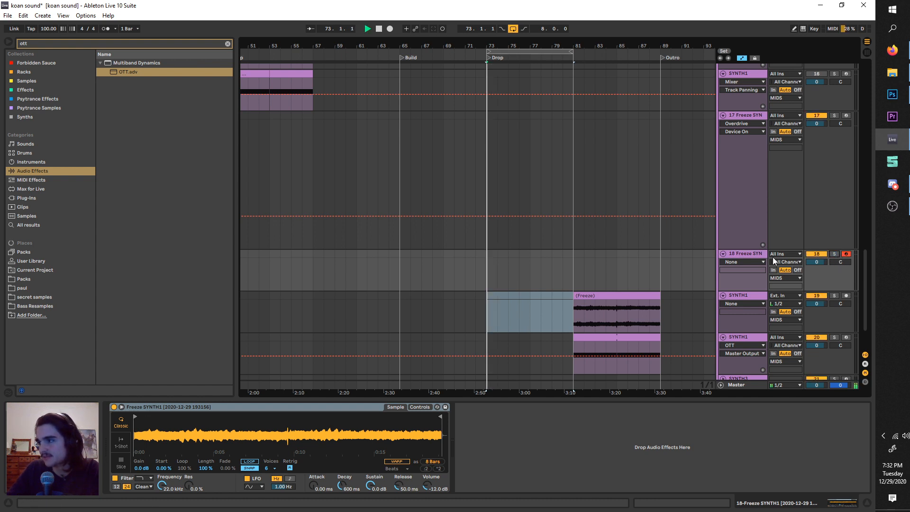
# Insert an empty four-bar MIDI clip at bar 73 on the Simpler track.
pyautogui.scroll(3, 529, 261)
pyautogui.moveTo(530, 265); pyautogui.dragTo(433, 252)
pyautogui.rightClick(433, 252)
pyautogui.click(503, 330)
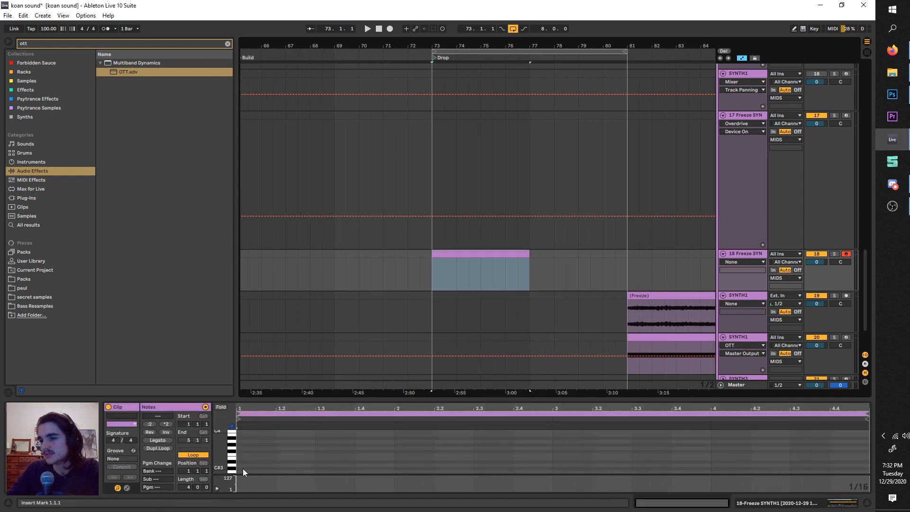
# Draw a one-bar C3 note at the clip's start and place a copy at B2 in the second bar.
pyautogui.press('space')
pyautogui.moveTo(241, 472); pyautogui.dragTo(405, 471)
pyautogui.hotkey('ctrl', 'd')
pyautogui.press('Down')
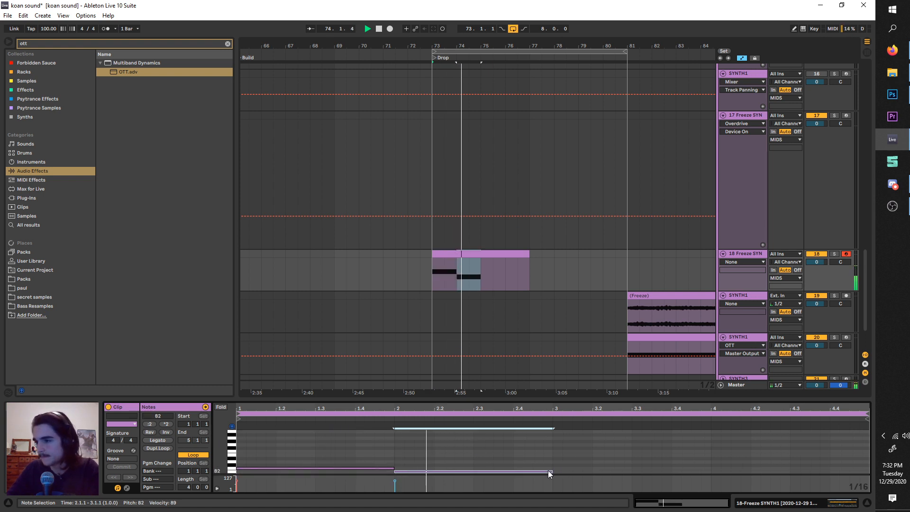
# Shorten the B2 note to half a bar and place a half-bar copy at E3 after it.
pyautogui.moveTo(552, 472); pyautogui.dragTo(481, 452)
pyautogui.hotkey('ctrl', 'd')
pyautogui.hotkey('ctrl', 'z')
pyautogui.hotkey('ctrl', 'd')
# Repeat the two-bar phrase to fill the clip and duplicate the four-bar clip to bar 77.
pyautogui.hotkey('ctrl', 'a')
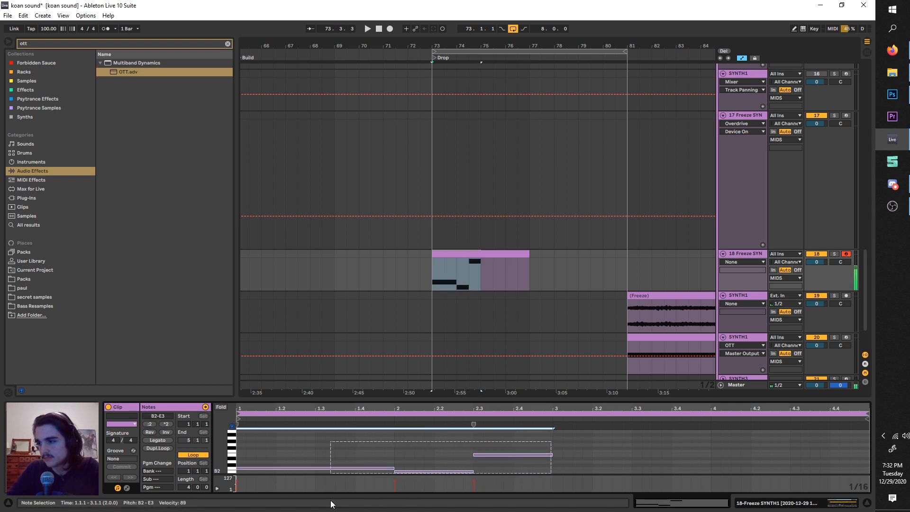
pyautogui.hotkey('ctrl', 'd')
pyautogui.moveTo(529, 269); pyautogui.dragTo(433, 255)
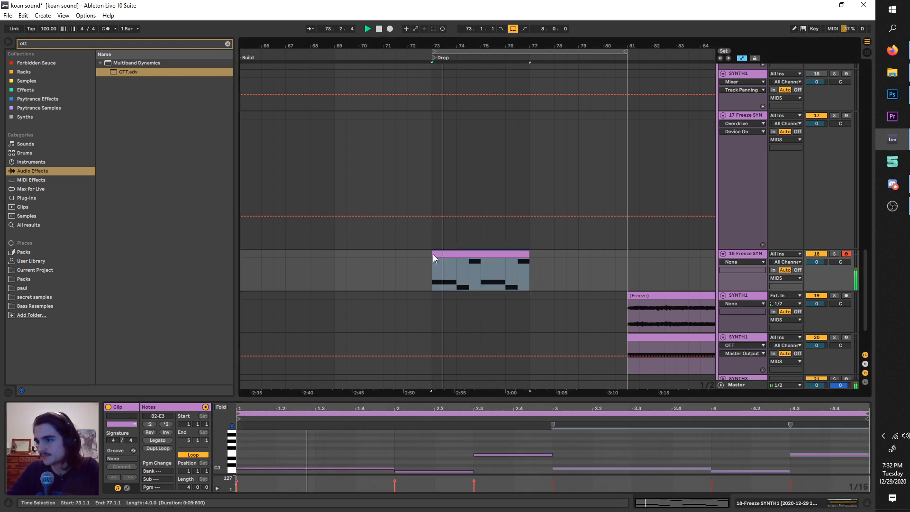
pyautogui.hotkey('ctrl', 'd')
# Add the OTT preset after the Simpler and set its output to 7.90 dB and Time to 1000%.
pyautogui.press('space')
pyautogui.click(747, 255)
pyautogui.doubleClick(747, 255)
pyautogui.press('space')
pyautogui.press('space')
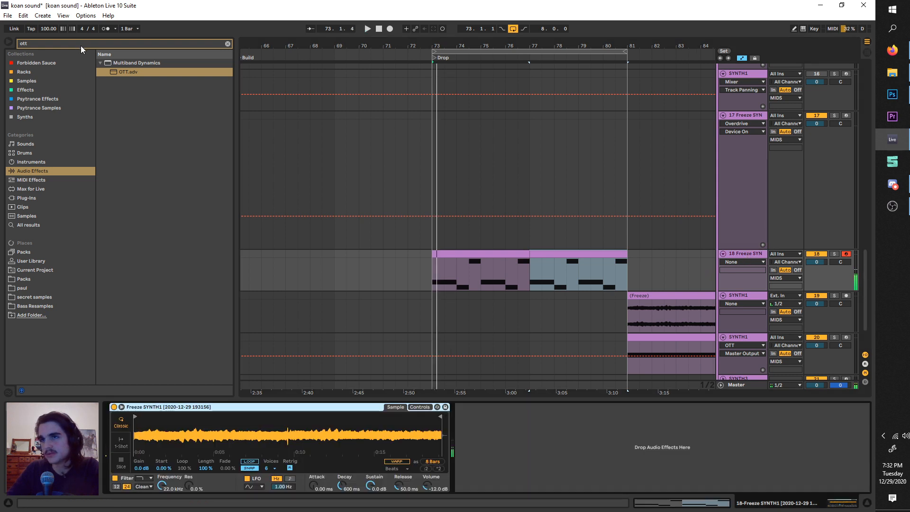
pyautogui.moveTo(117, 72); pyautogui.dragTo(203, 166)
pyautogui.press('space')
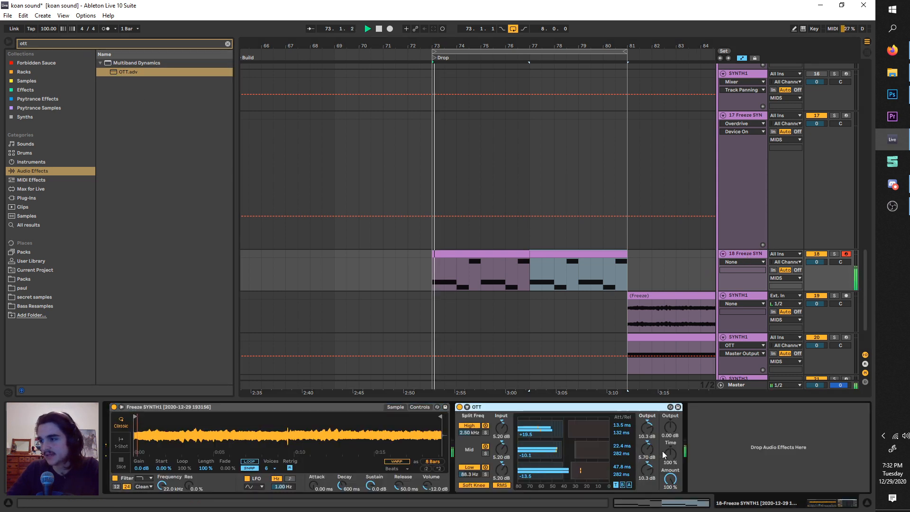
pyautogui.moveTo(670, 428); pyautogui.dragTo(671, 412)
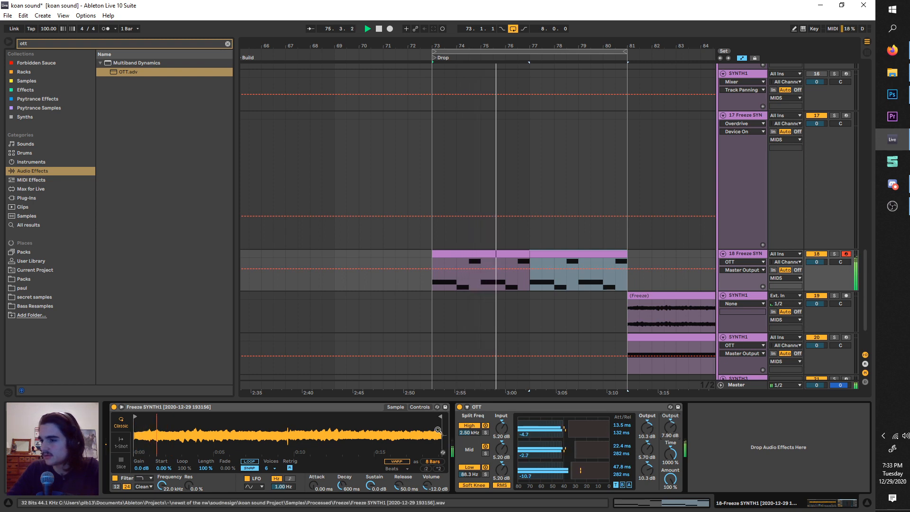
# Convert the Simpler to a Sampler and show its pitch and oscillator settings.
pyautogui.click(294, 407)
pyautogui.rightClick(294, 410)
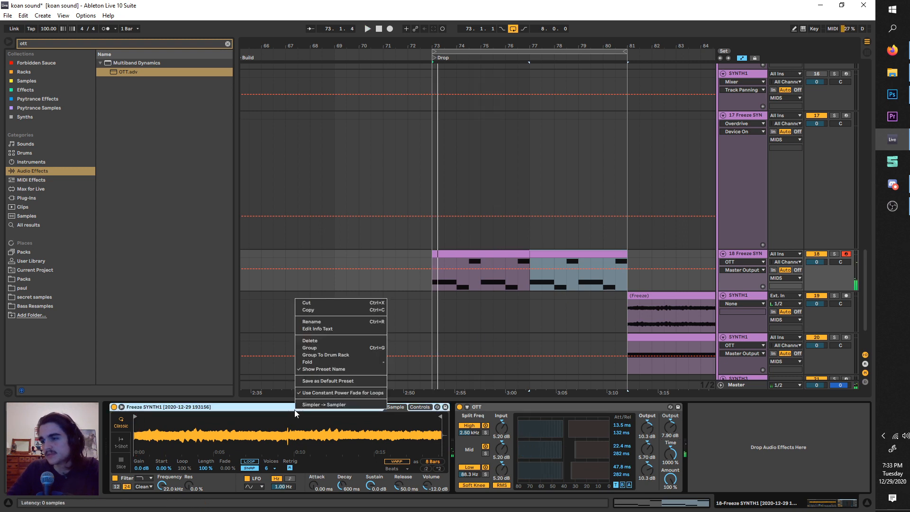
pyautogui.click(323, 405)
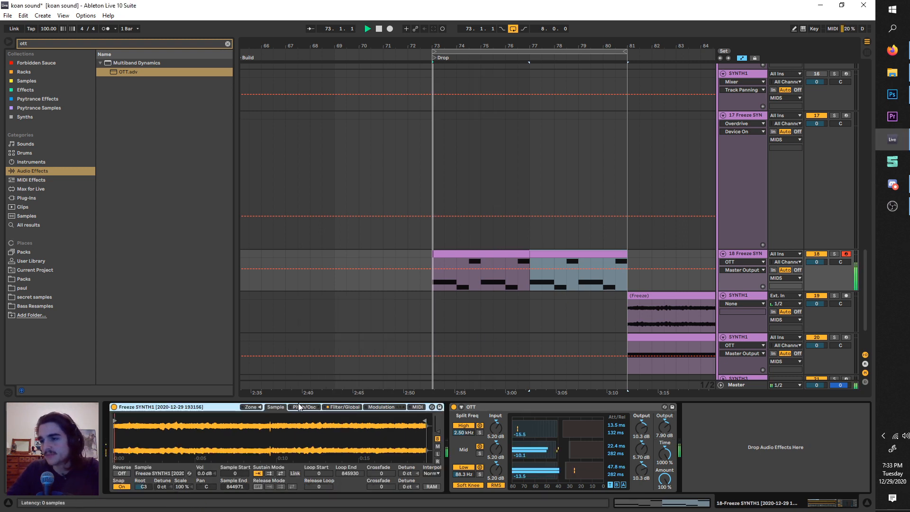
pyautogui.click(310, 408)
pyautogui.click(334, 408)
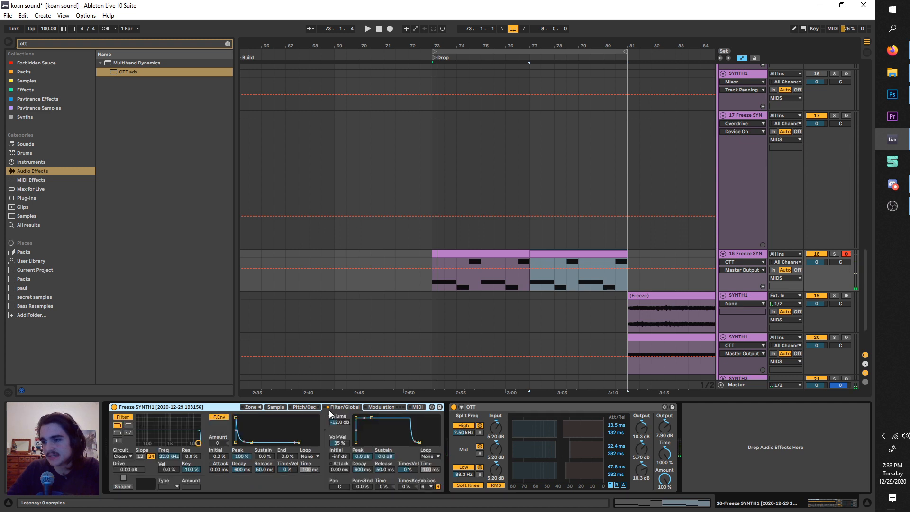
pyautogui.click(304, 407)
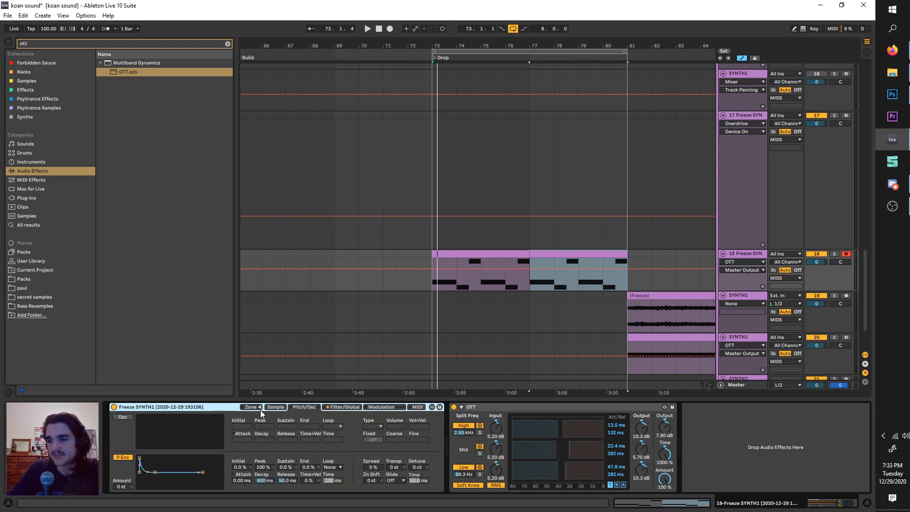
# Solo the sampler track and try out different Sampler transpositions up to +12 st during playback.
pyautogui.press('space')
pyautogui.moveTo(395, 468); pyautogui.dragTo(395, 450)
pyautogui.press('space')
pyautogui.click(835, 254)
pyautogui.press('space')
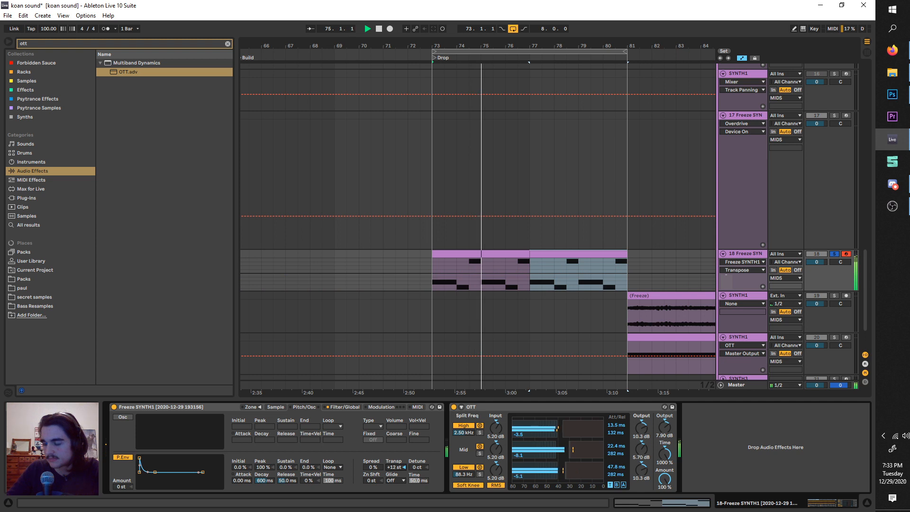
pyautogui.press('space')
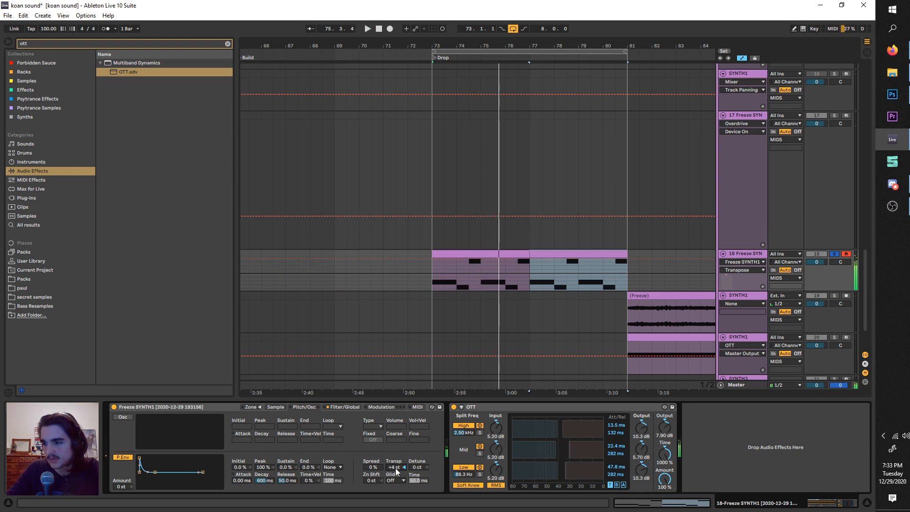
pyautogui.rightClick(404, 469)
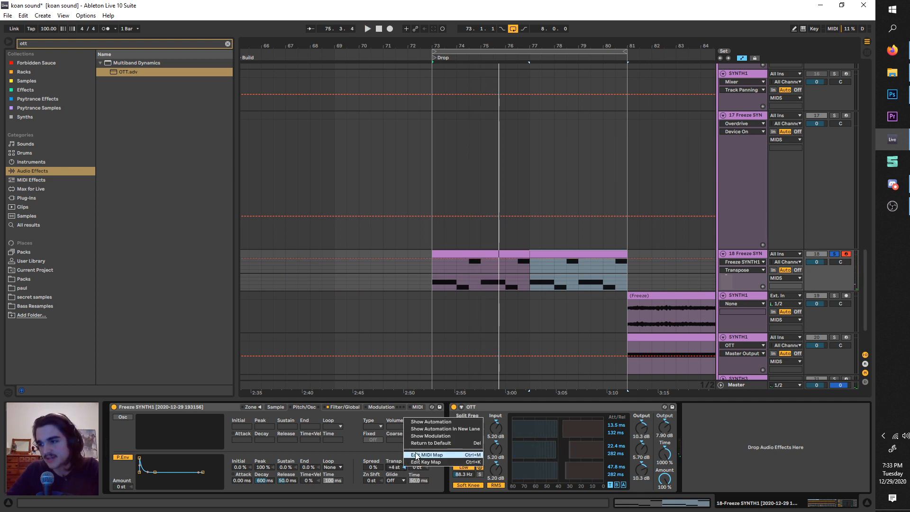
pyautogui.press('Escape')
pyautogui.press('space')
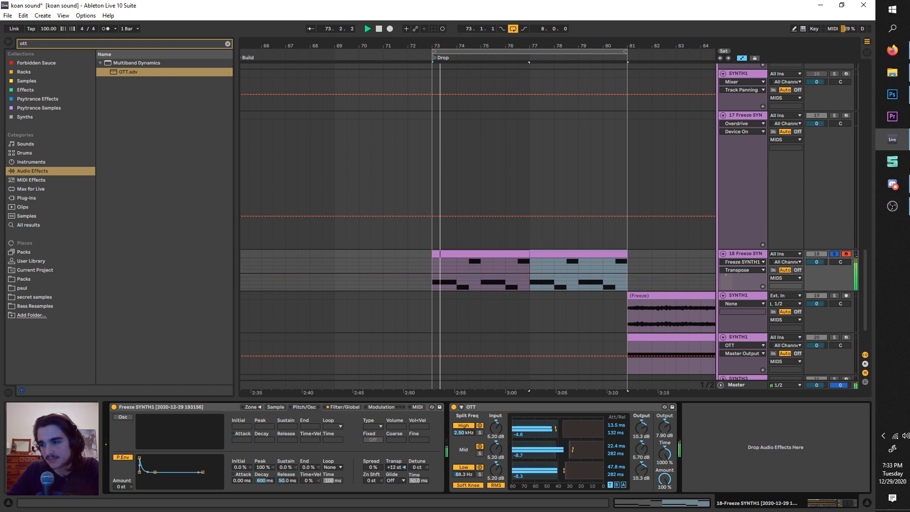
# Reset the Sampler's transposition to its default of 0 st and audition the phrase.
pyautogui.rightClick(404, 469)
pyautogui.click(411, 441)
pyautogui.press('space')
pyautogui.press('space')
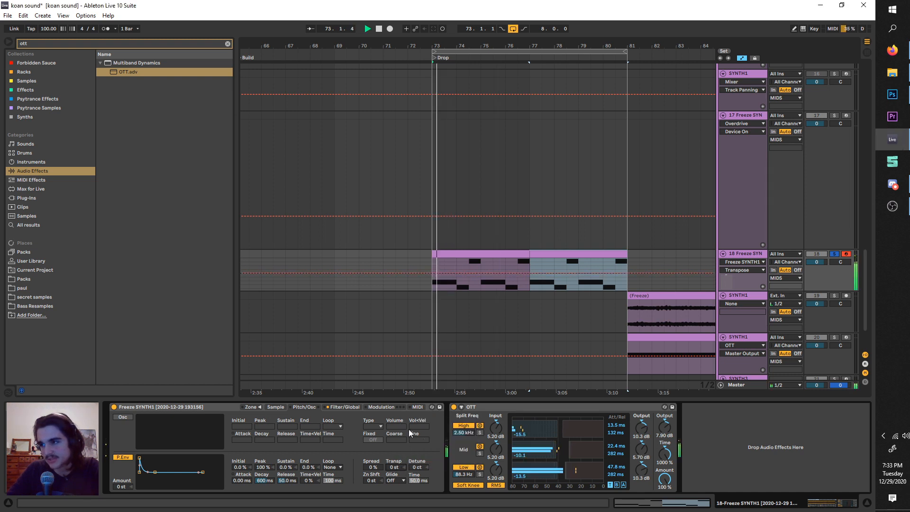
pyautogui.press('space')
# Automate the Sampler's transposition to fall from +9 st at bar 73 to 0 st within the first bar and play it.
pyautogui.scroll(2, 437, 273)
pyautogui.scroll(2, 437, 274)
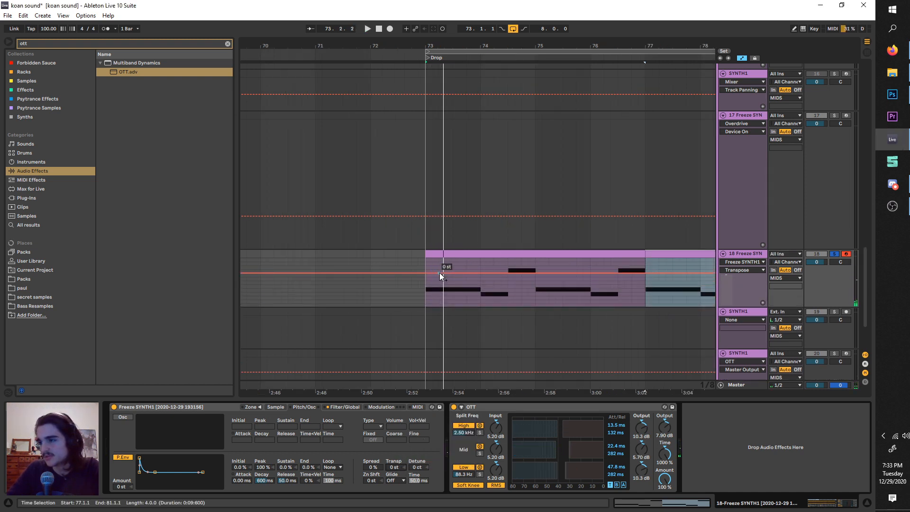
pyautogui.scroll(2, 439, 273)
pyautogui.click(424, 273)
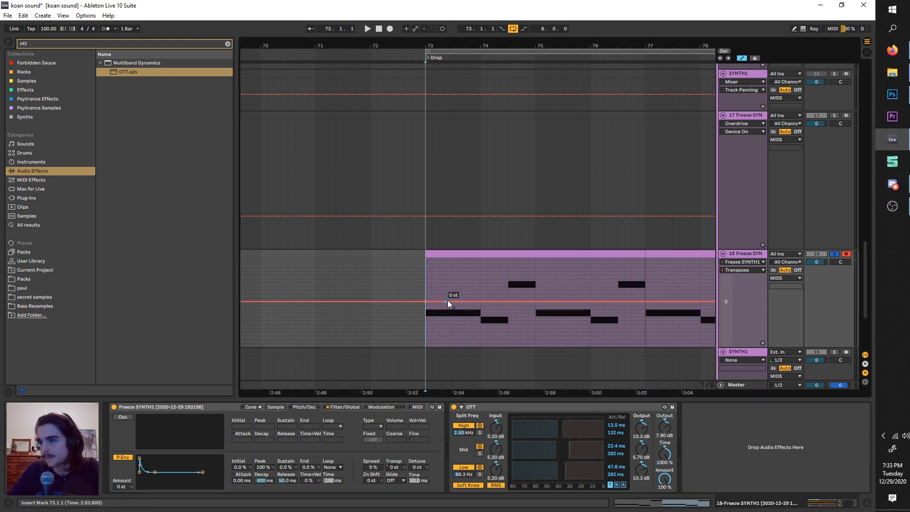
pyautogui.click(446, 301)
pyautogui.moveTo(425, 302); pyautogui.dragTo(427, 269)
pyautogui.press('space')
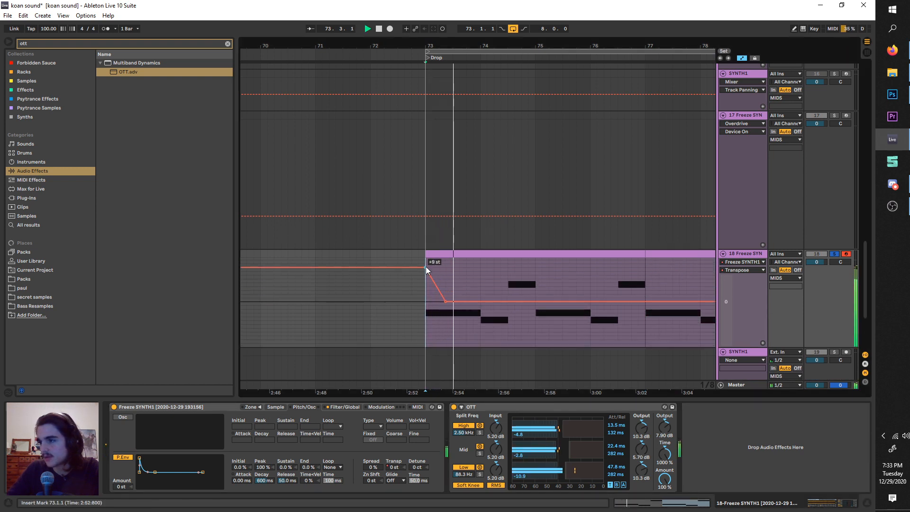
# Delete the E3 note in the second half of bar 74 and lengthen the preceding B2 note to the bar's end.
pyautogui.click(507, 302)
pyautogui.press('space')
pyautogui.click(481, 303)
pyautogui.doubleClick(504, 253)
pyautogui.click(511, 456)
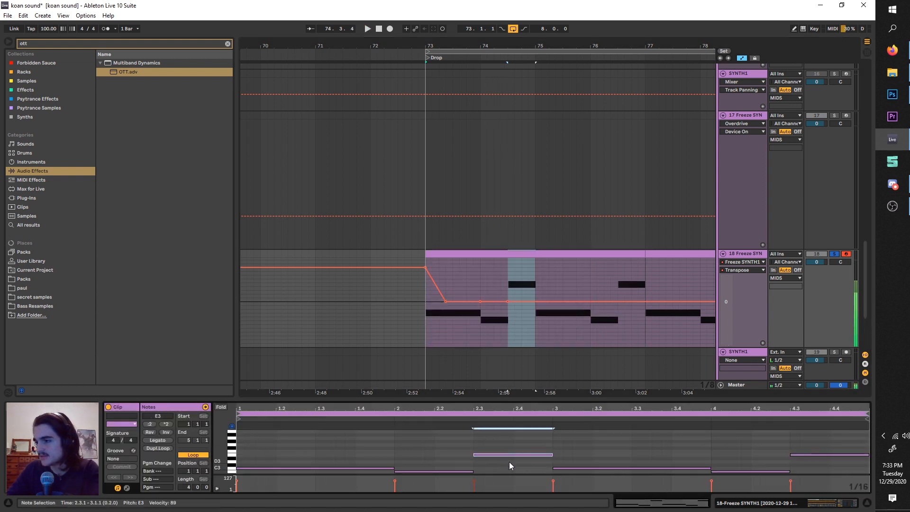
pyautogui.press('Delete')
pyautogui.moveTo(476, 470); pyautogui.dragTo(551, 468)
# Automate the Sampler's transposition to rise quickly from 0 to +5 st at 74.3 and audition the bend.
pyautogui.click(477, 60)
pyautogui.moveTo(508, 302)
pyautogui.mouseDown()
pyautogui.moveTo(508, 282)
pyautogui.moveTo(487, 298)
pyautogui.moveTo(501, 301)
pyautogui.mouseUp()
pyautogui.press('space')
pyautogui.click(469, 52)
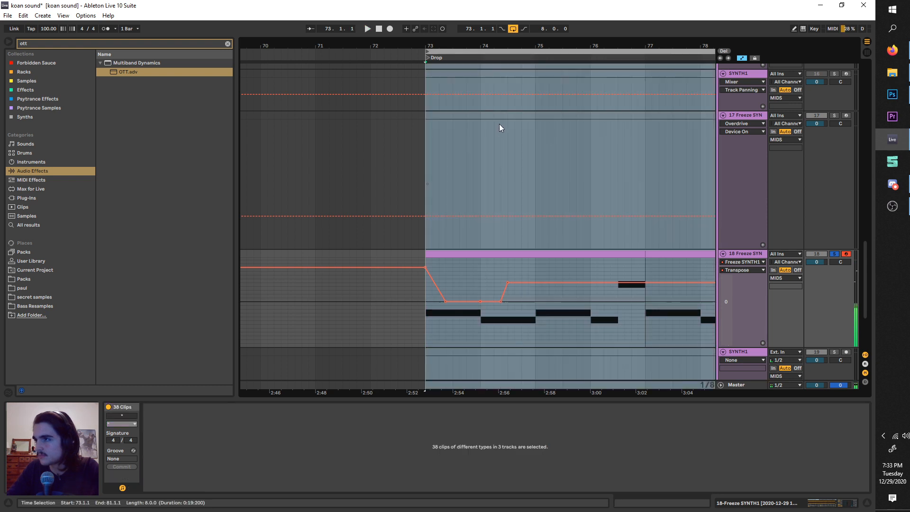
pyautogui.click(481, 56)
pyautogui.scroll(2, 494, 240)
pyautogui.click(526, 283)
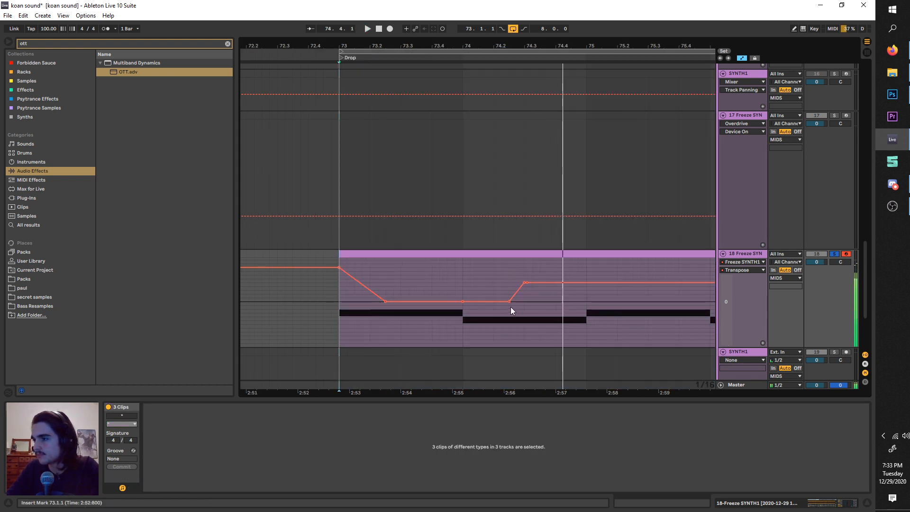
pyautogui.moveTo(509, 301); pyautogui.dragTo(517, 301)
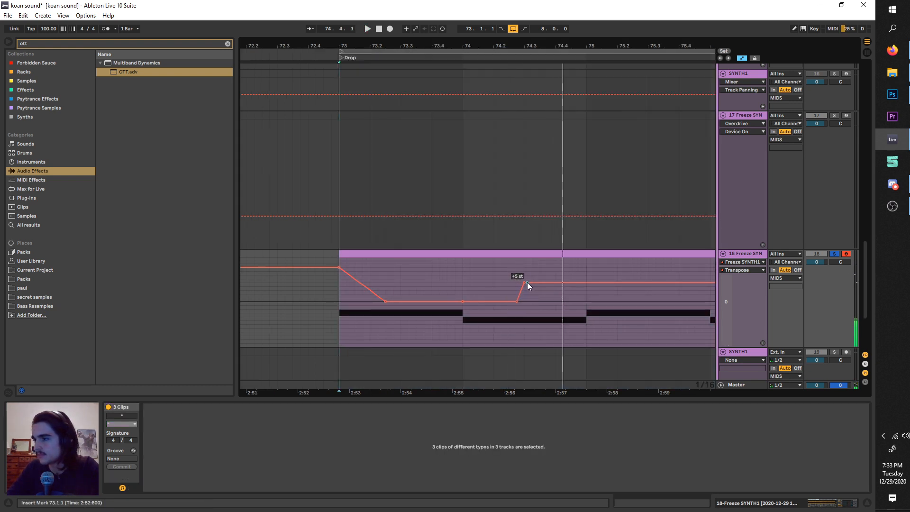
pyautogui.click(492, 55)
# Duplicate bars 73 and 74 with their transposition automation onto bars 75 and 76, and remove the +9 st breakpoint at bar 75.
pyautogui.moveTo(592, 290); pyautogui.dragTo(340, 280)
pyautogui.hotkey('ctrl', 'd')
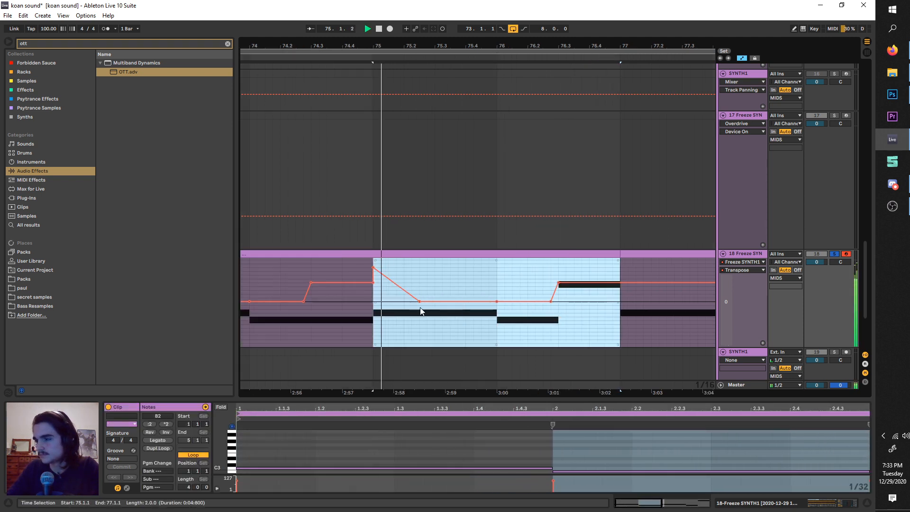
pyautogui.click(479, 332)
pyautogui.click(374, 267)
pyautogui.click(362, 57)
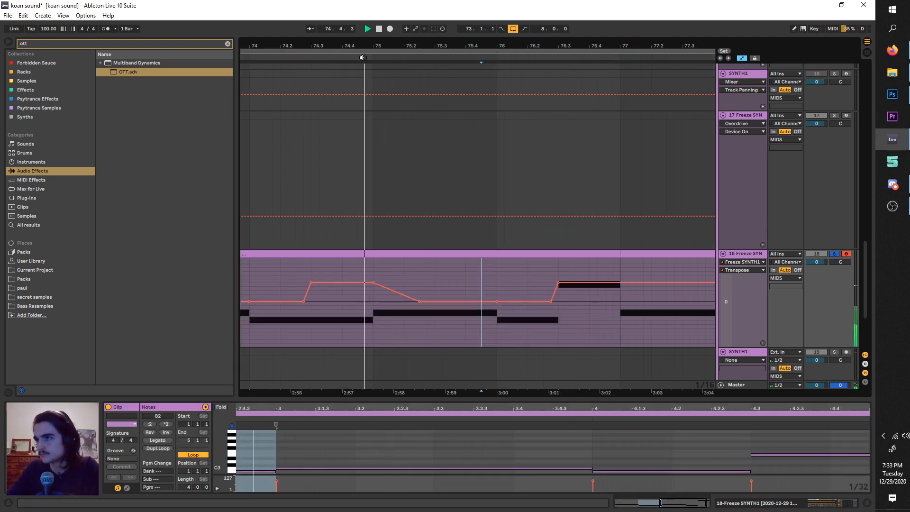
# Steepen the transposition's fall from +5 st to 0 st at the start of bar 75 and audition it.
pyautogui.moveTo(420, 301); pyautogui.dragTo(388, 302)
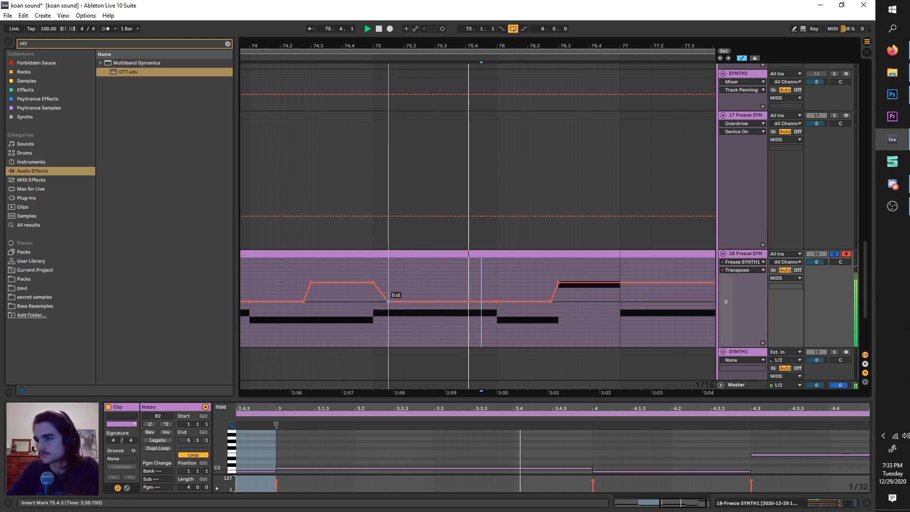
pyautogui.click(357, 57)
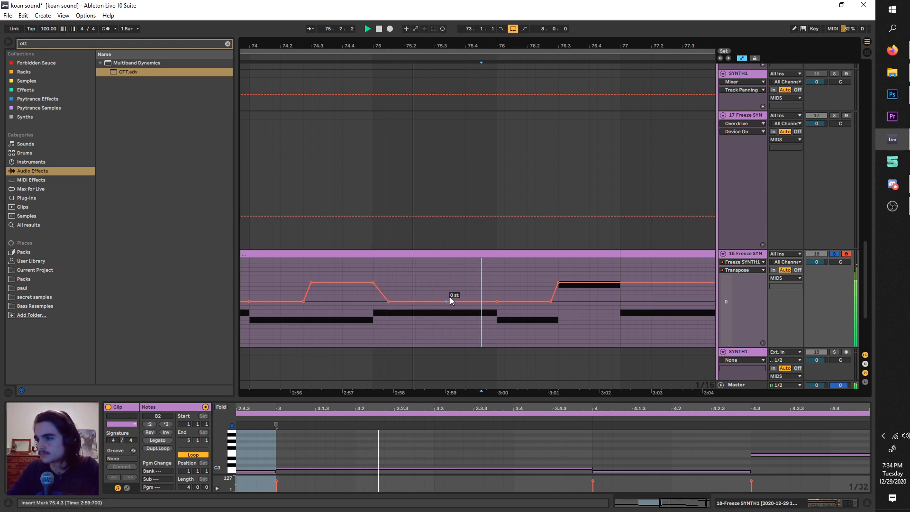
pyautogui.scroll(-3, 476, 291)
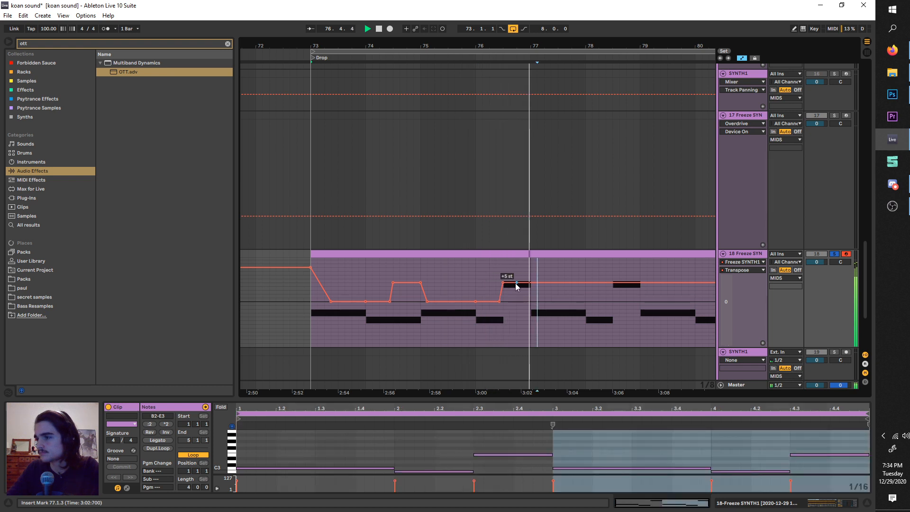
pyautogui.press('space')
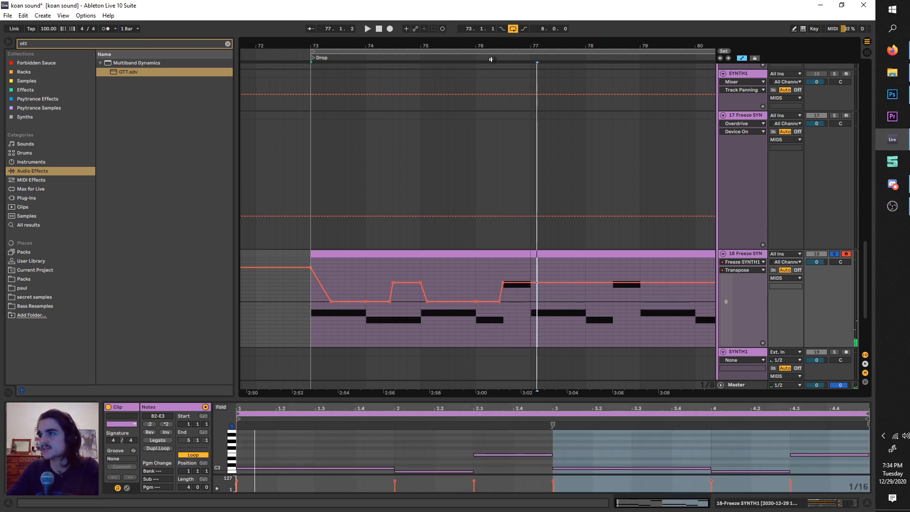
# Stretch the rise to +5 st around 76.3 into a slower bend and play the phrase.
pyautogui.scroll(3, 499, 304)
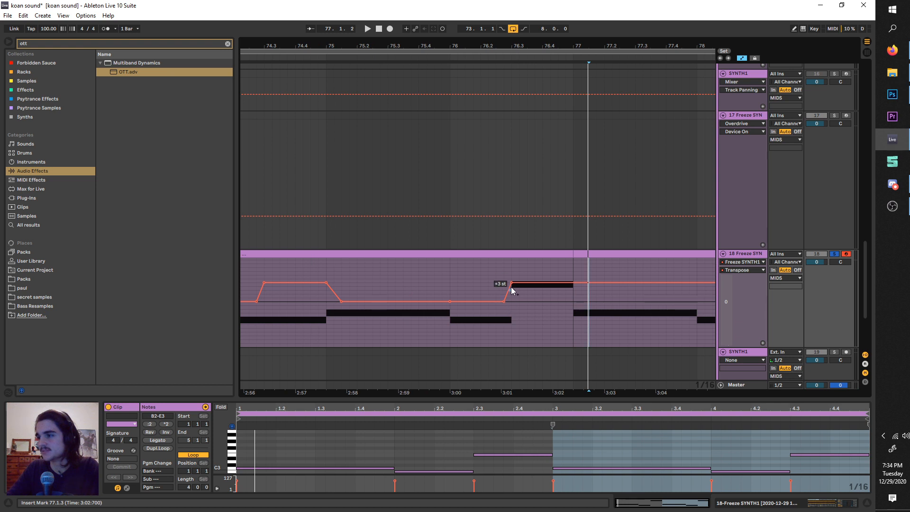
pyautogui.moveTo(504, 300); pyautogui.dragTo(498, 301)
pyautogui.press('space')
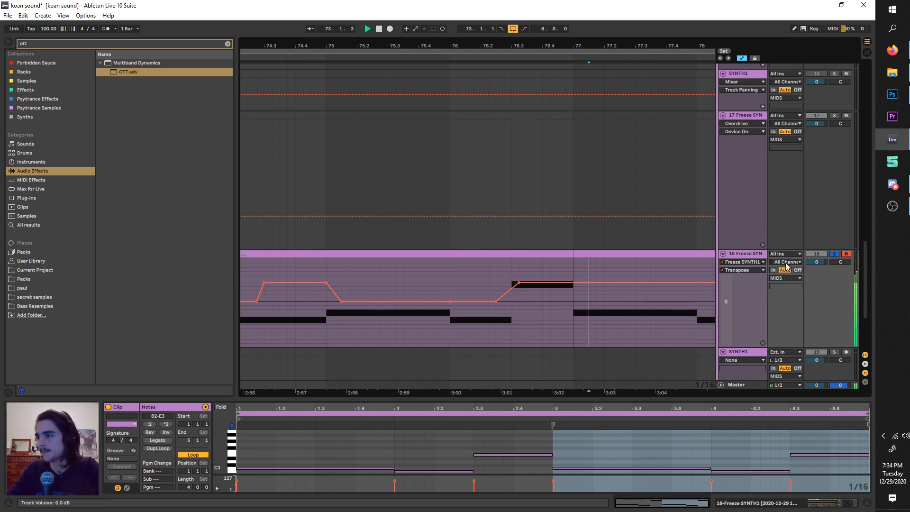
# Show the sampler track's devices, unsolo the track and raise OTT's master output to 10.6 dB during playback.
pyautogui.doubleClick(752, 257)
pyautogui.scroll(-3, 519, 272)
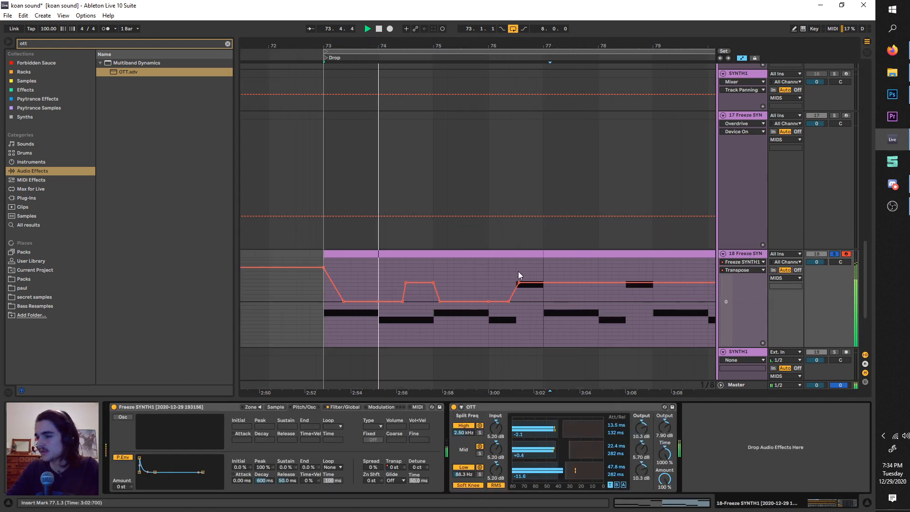
pyautogui.click(390, 259)
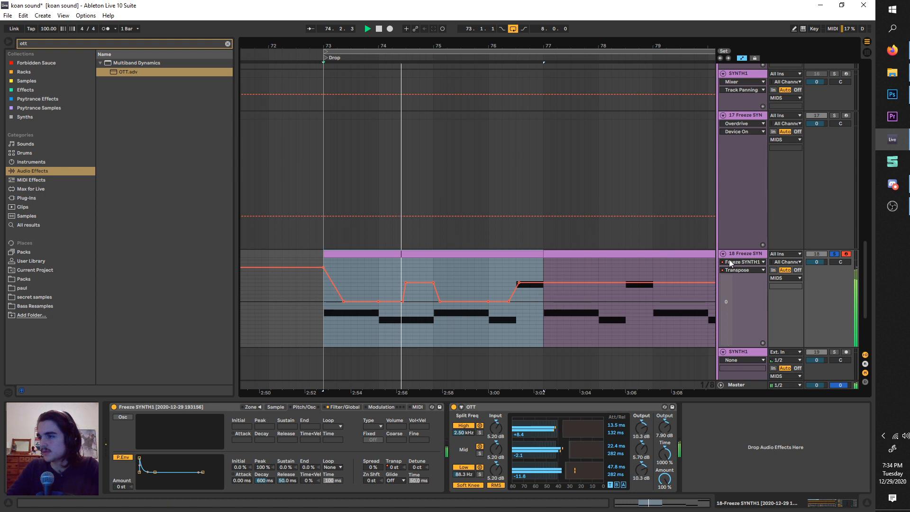
pyautogui.click(834, 254)
pyautogui.press('space')
pyautogui.scroll(-4, 571, 239)
pyautogui.scroll(2, 574, 242)
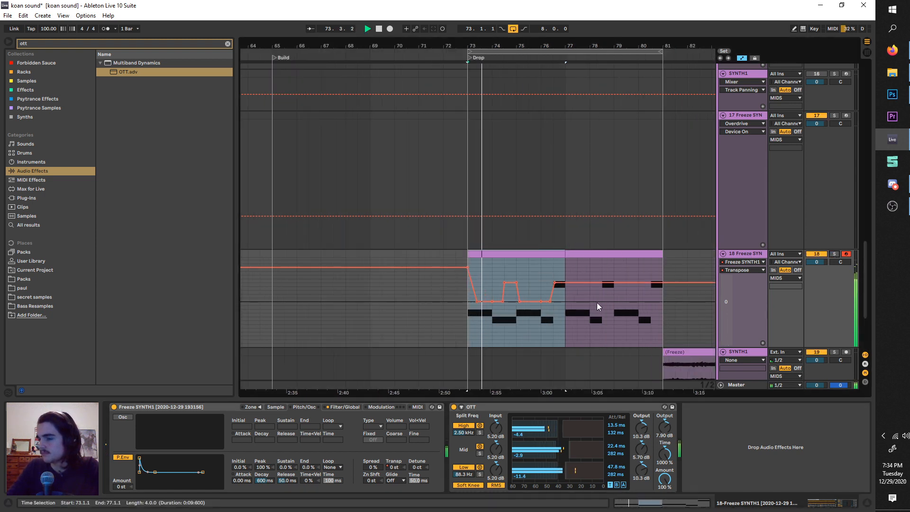
pyautogui.hscroll(1, 596, 302)
pyautogui.moveTo(659, 416); pyautogui.dragTo(659, 403)
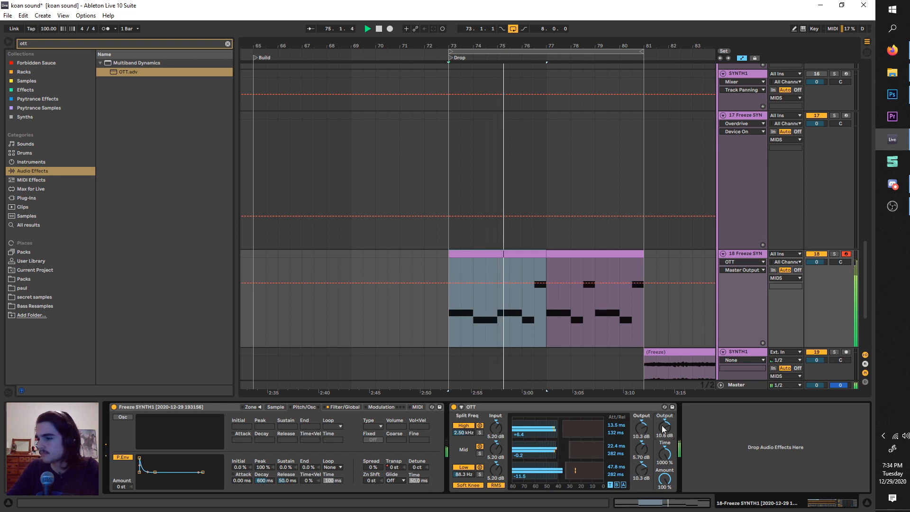
# Show the Sampler's sample settings and duplicate the first four-bar clip over bars 77 to 80.
pyautogui.click(272, 408)
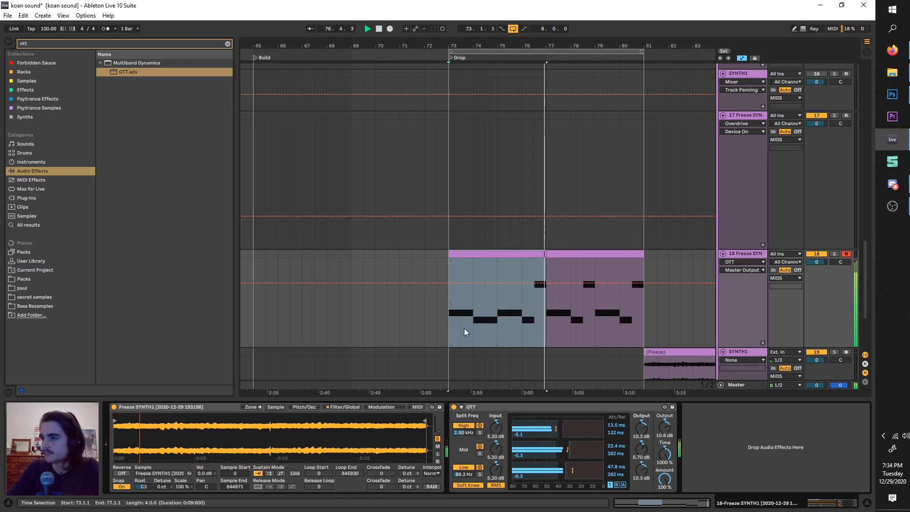
pyautogui.click(448, 256)
pyautogui.hotkey('ctrl', 'd')
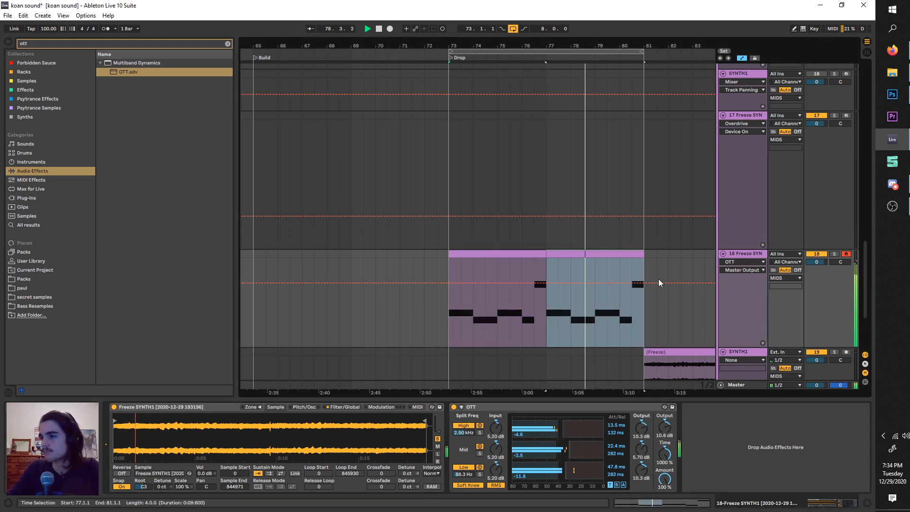
pyautogui.click(752, 255)
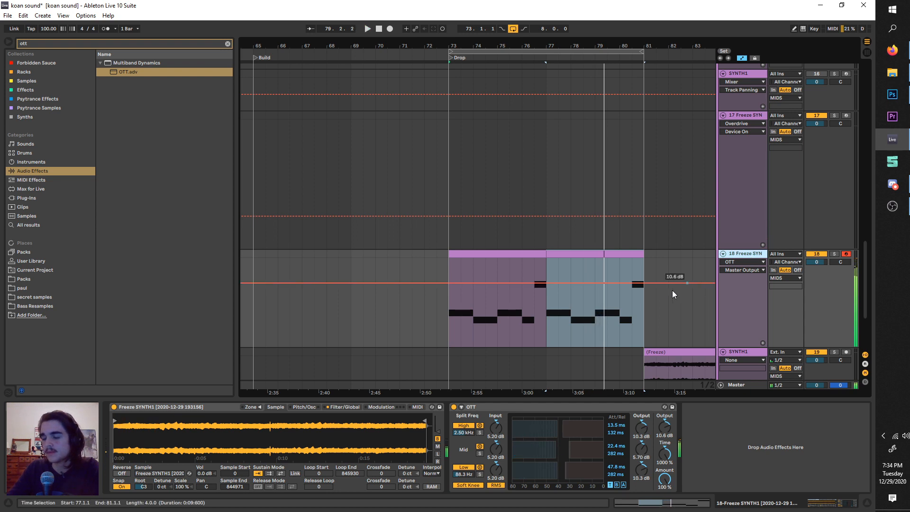
# Try out different sample start positions in the Sampler, such as 212891, replaying the opening of the phrase repeatedly.
pyautogui.press('space')
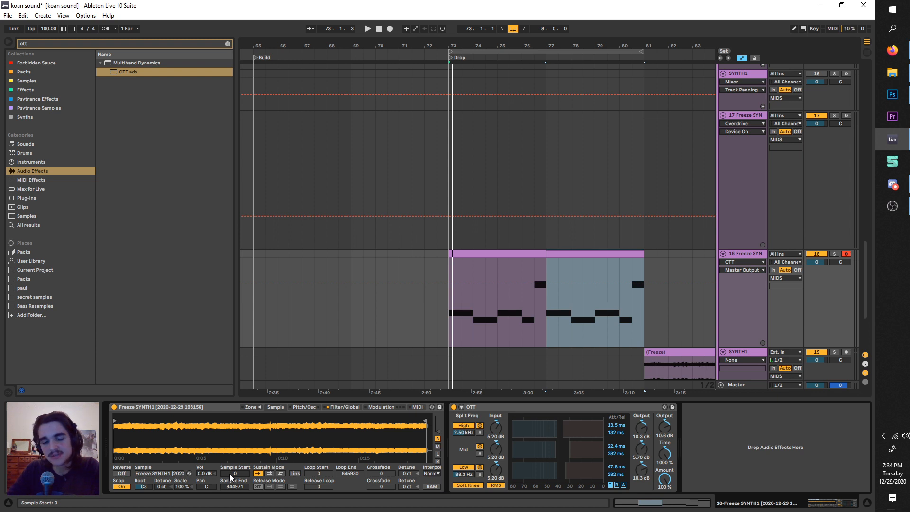
pyautogui.press('space')
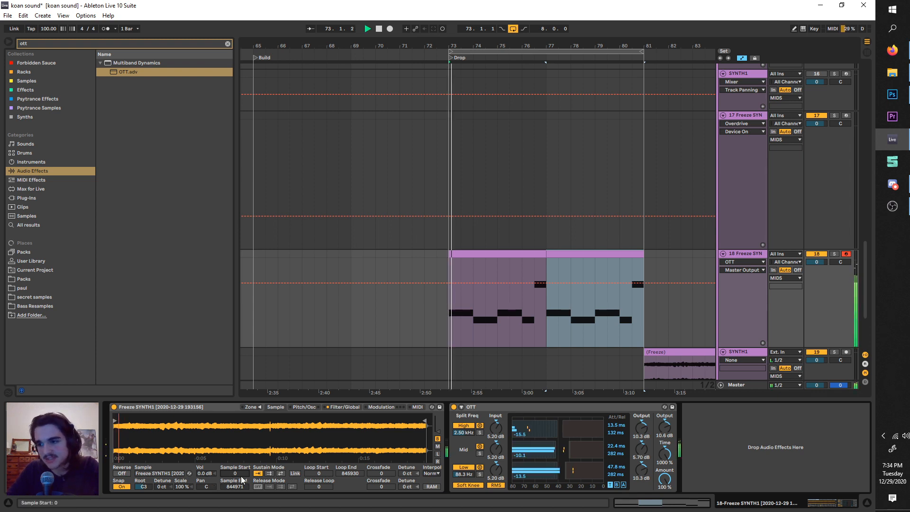
pyautogui.press('space')
pyautogui.moveTo(234, 473)
pyautogui.mouseDown()
pyautogui.moveTo(235, 423)
pyautogui.moveTo(245, 478)
pyautogui.moveTo(234, 465)
pyautogui.mouseUp()
pyautogui.press('space')
pyautogui.press('space')
pyautogui.press('space')
pyautogui.press('space')
pyautogui.press('space')
pyautogui.press('space')
pyautogui.press('space')
pyautogui.press('space')
pyautogui.press('space')
pyautogui.press('space')
pyautogui.press('space')
pyautogui.press('space')
pyautogui.press('space')
pyautogui.press('space')
pyautogui.press('space')
pyautogui.press('space')
pyautogui.click(596, 301)
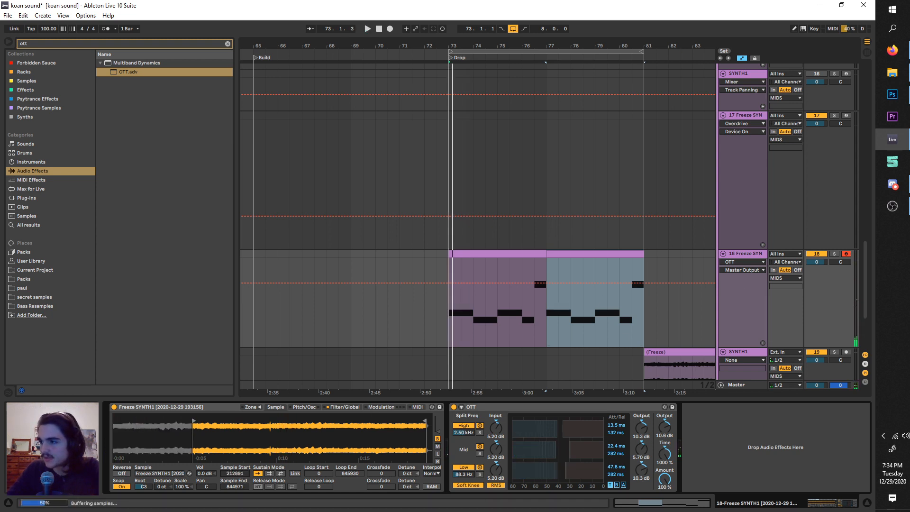
# Enable the Sampler's auxiliary envelope, assign its destination A to Loop Start and play the phrase.
pyautogui.click(306, 407)
pyautogui.click(345, 408)
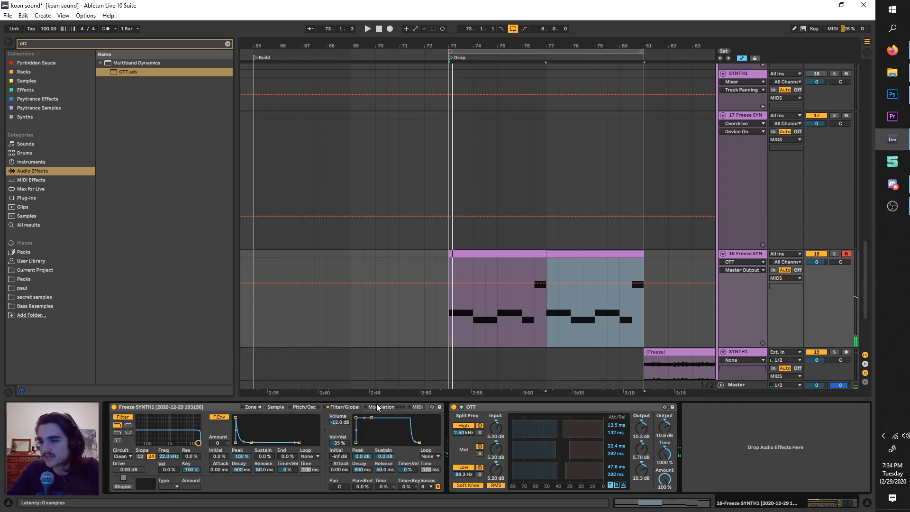
pyautogui.click(379, 407)
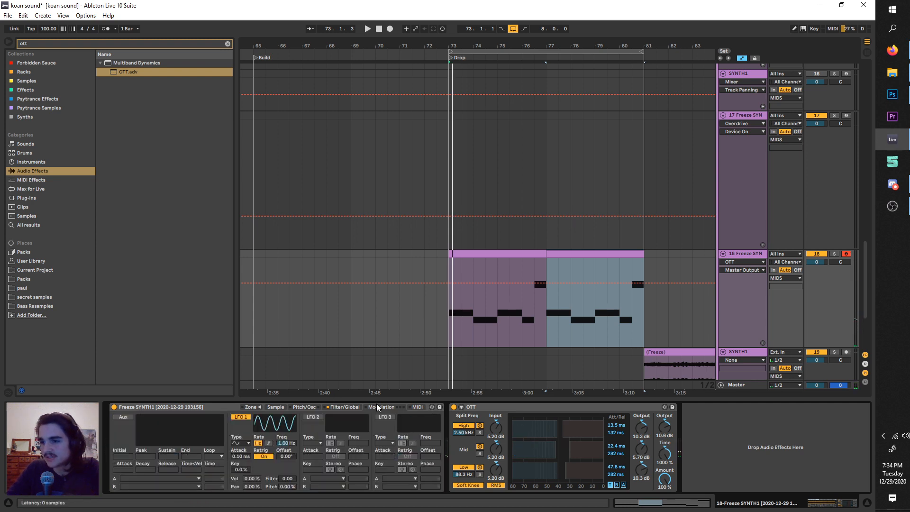
pyautogui.click(123, 417)
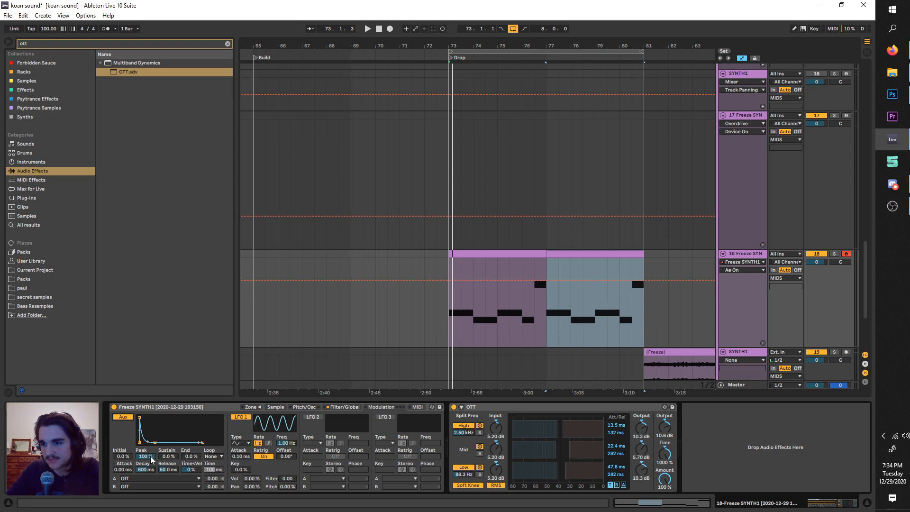
pyautogui.click(149, 479)
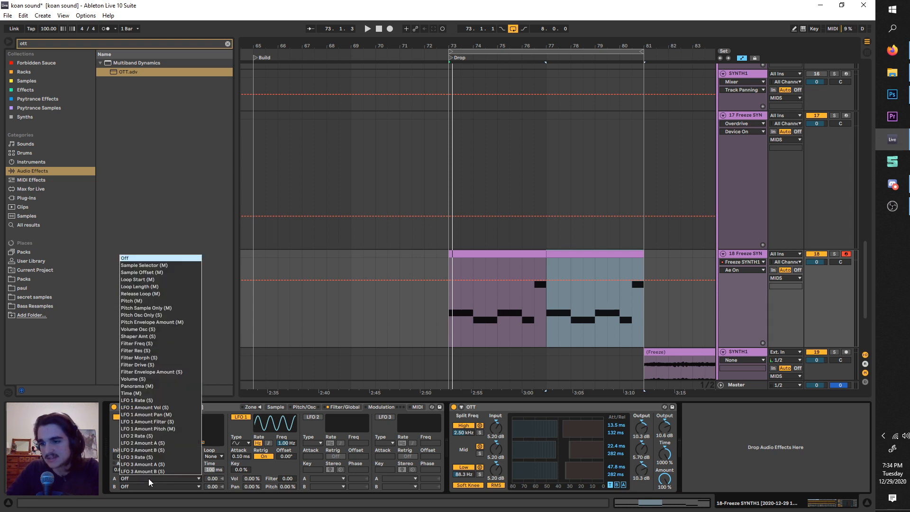
pyautogui.click(157, 279)
pyautogui.press('space')
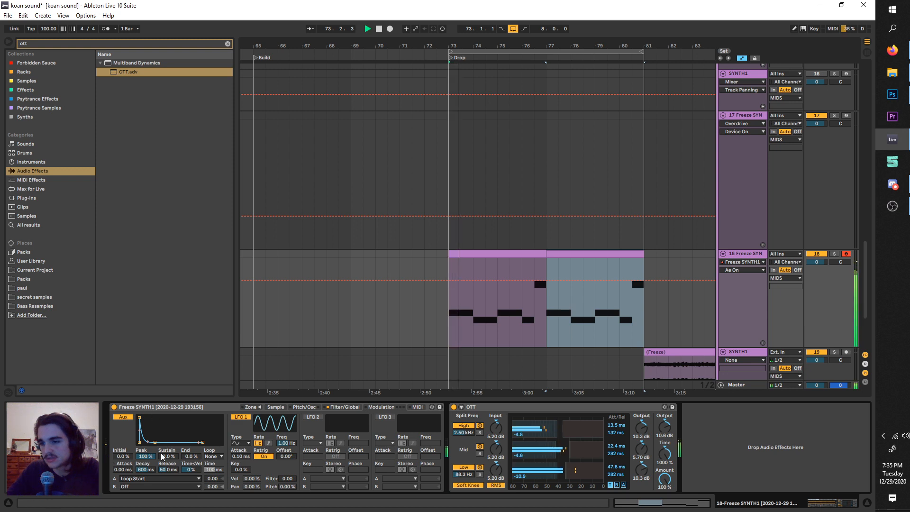
# Keep Loop Start as the auxiliary envelope's destination A, set its amount to 100 and audition it.
pyautogui.click(151, 479)
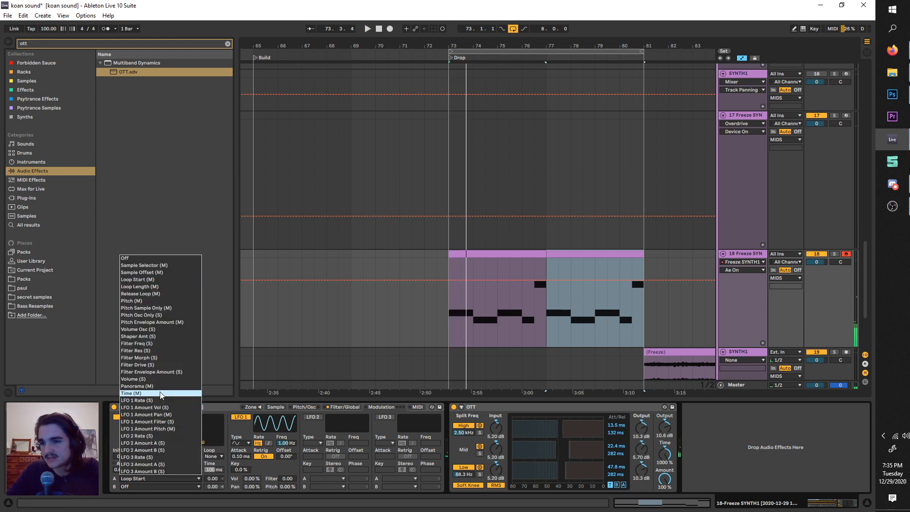
pyautogui.click(164, 280)
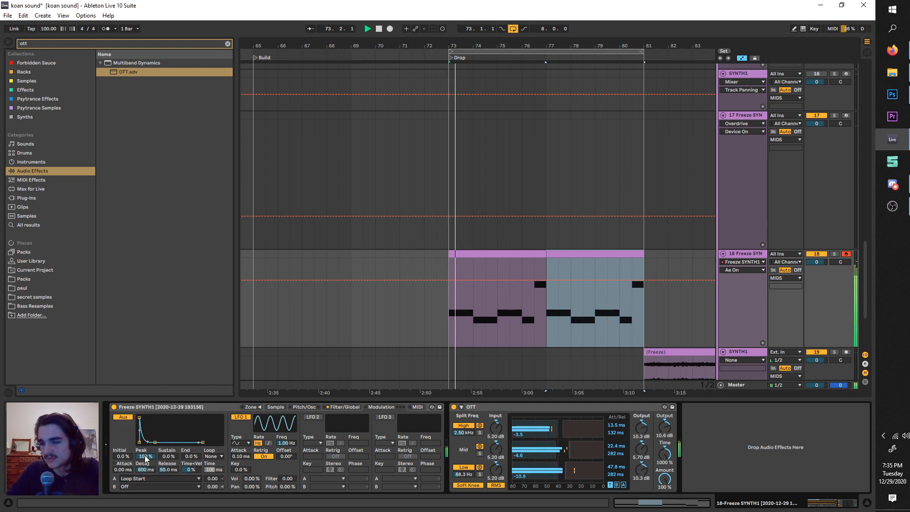
pyautogui.press('space')
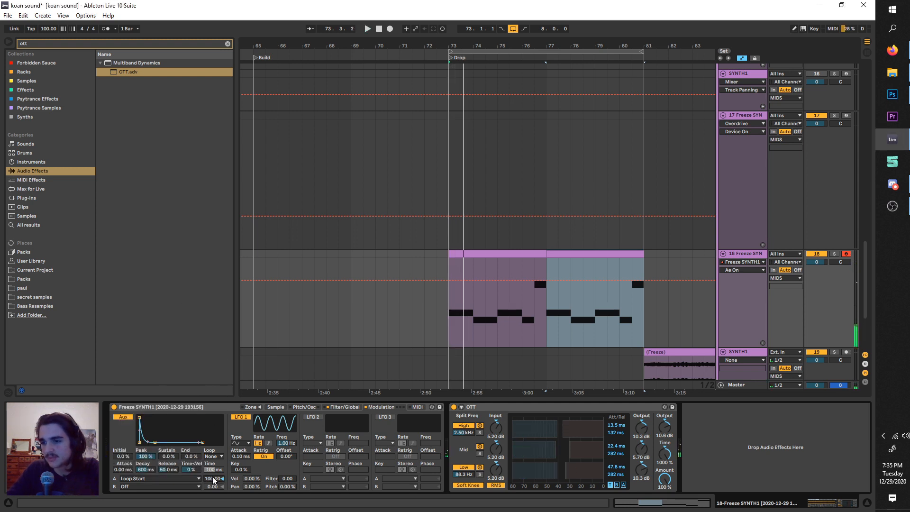
# Check the Sampler's sample, filter and modulation settings and look through the auxiliary envelope's destination list.
pyautogui.click(275, 407)
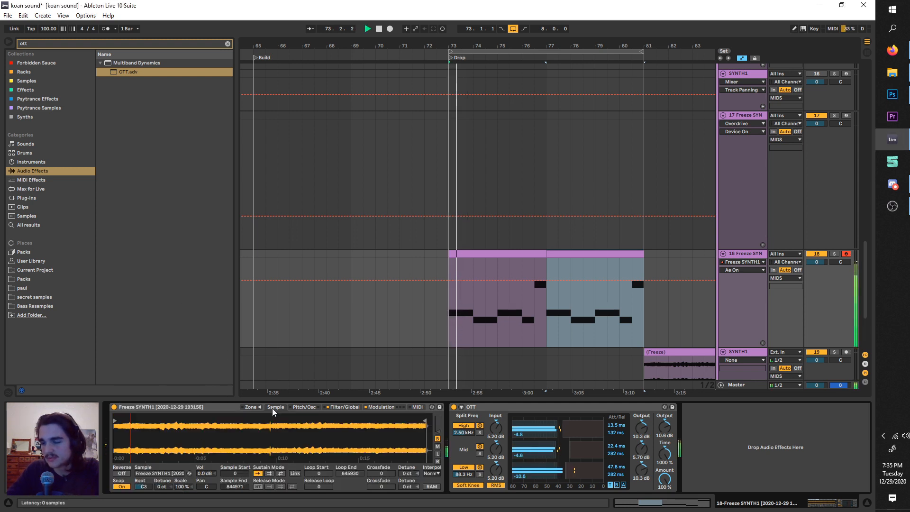
pyautogui.click(345, 407)
pyautogui.click(381, 407)
pyautogui.click(159, 478)
pyautogui.click(314, 331)
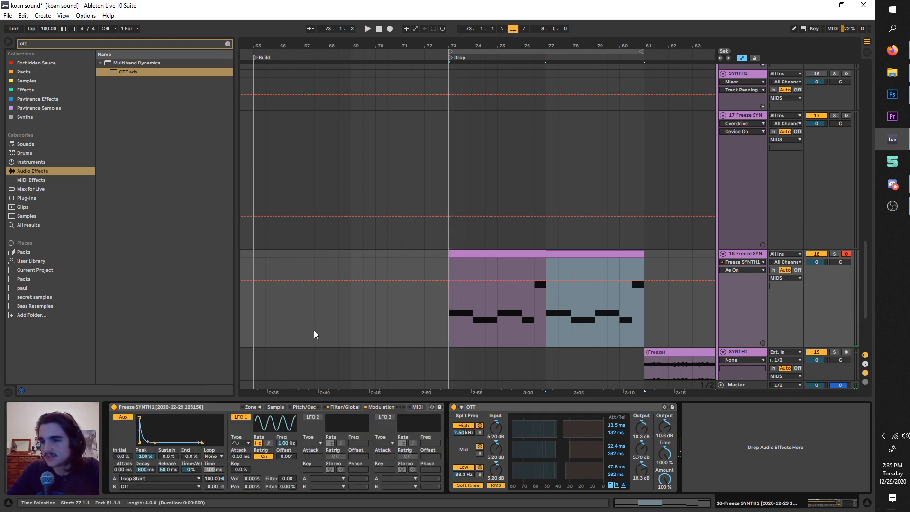
# Move the loop to the Drop at bar 49 and show the modulation settings of the Sampler on the 14 Freeze track.
pyautogui.scroll(-5, 313, 331)
pyautogui.moveTo(561, 57); pyautogui.dragTo(465, 58)
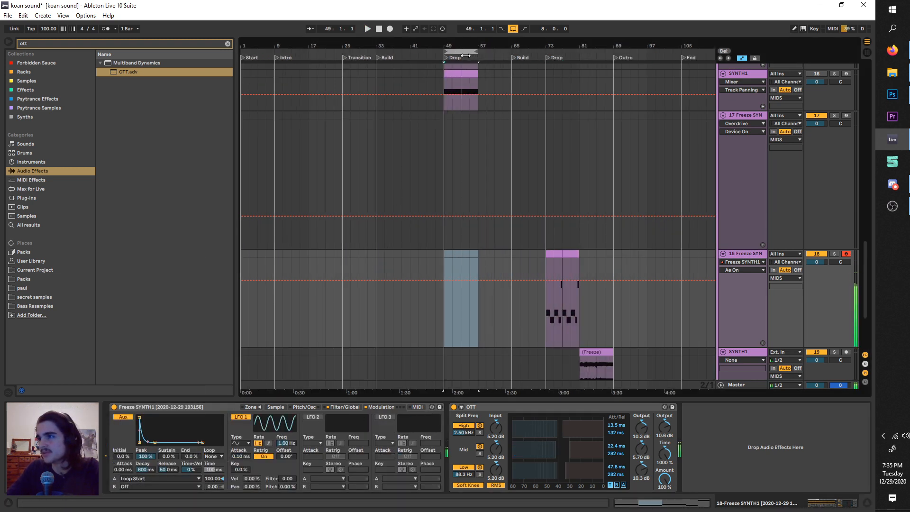
pyautogui.scroll(4, 451, 206)
pyautogui.scroll(4, 465, 245)
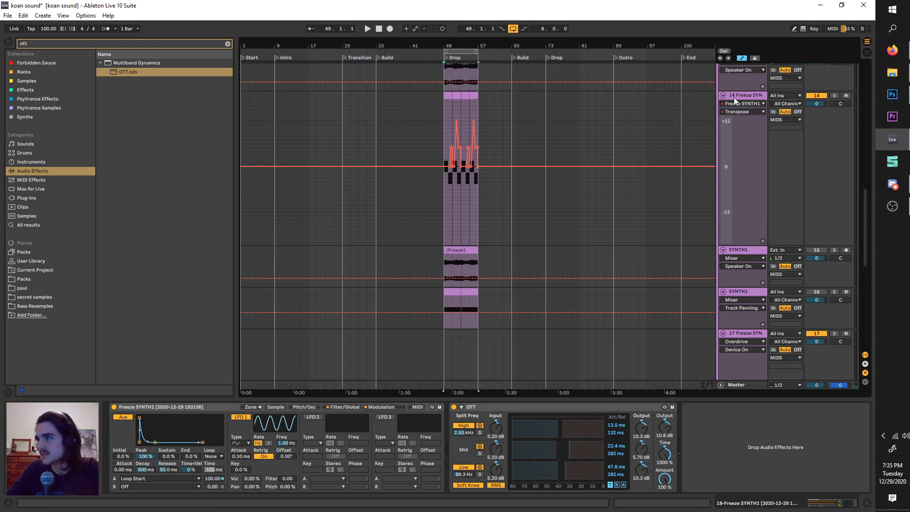
pyautogui.click(734, 97)
pyautogui.click(339, 408)
pyautogui.click(382, 406)
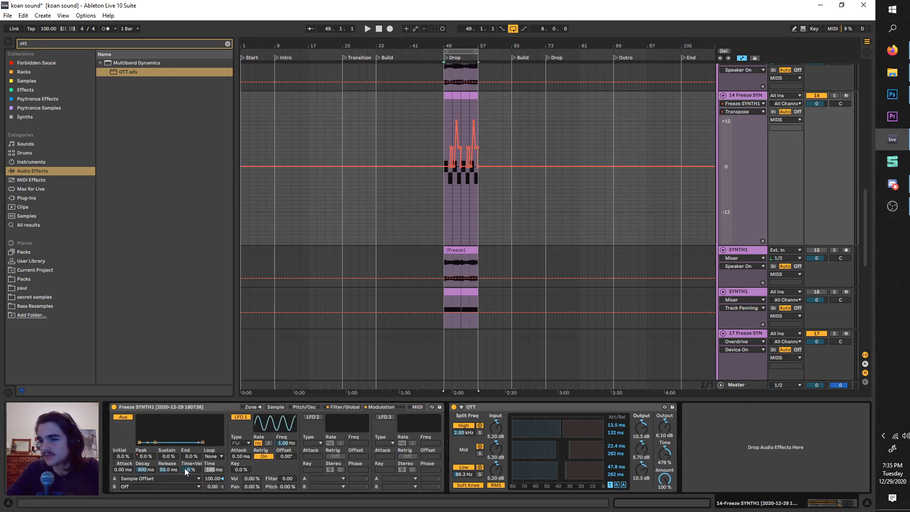
# Move the loop to the Drop at bar 73 and solo the 18 Freeze track for playback.
pyautogui.click(173, 476)
pyautogui.click(174, 478)
pyautogui.scroll(-10, 489, 266)
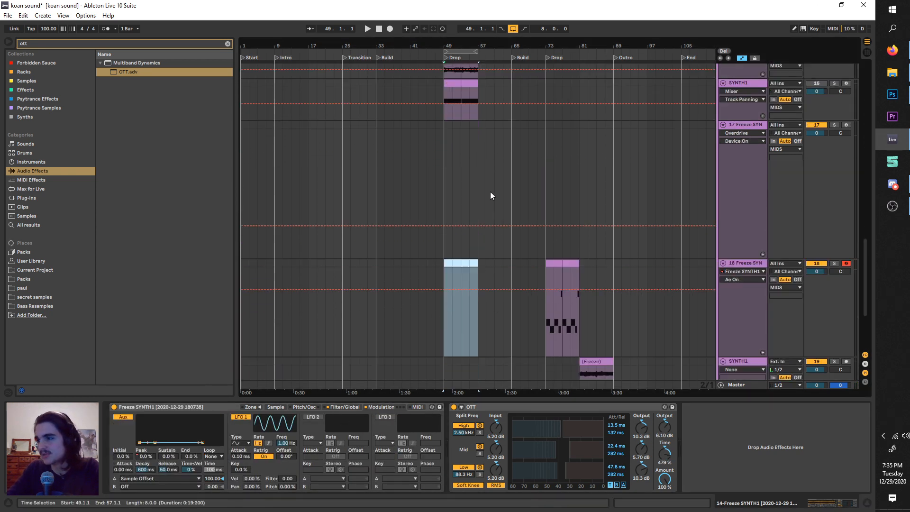
pyautogui.moveTo(464, 51); pyautogui.dragTo(566, 67)
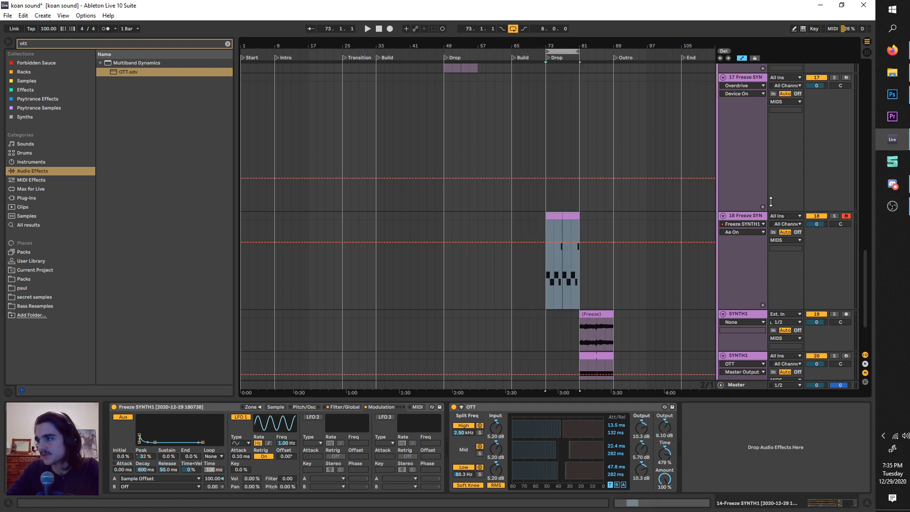
pyautogui.click(760, 217)
pyautogui.click(834, 217)
pyautogui.press('space')
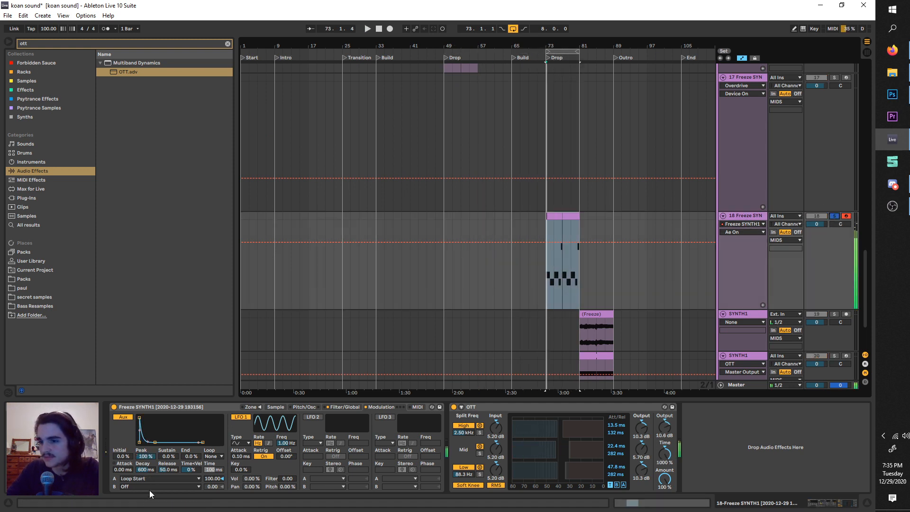
# Assign the auxiliary envelope's destination A to Sample Offset on the 18 Freeze track and lower its peak to 49%.
pyautogui.click(148, 479)
pyautogui.click(142, 272)
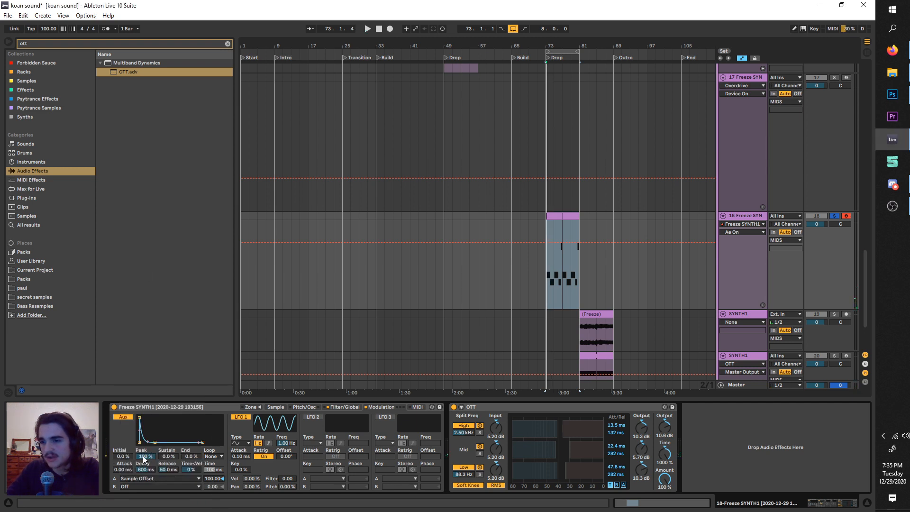
pyautogui.press('space')
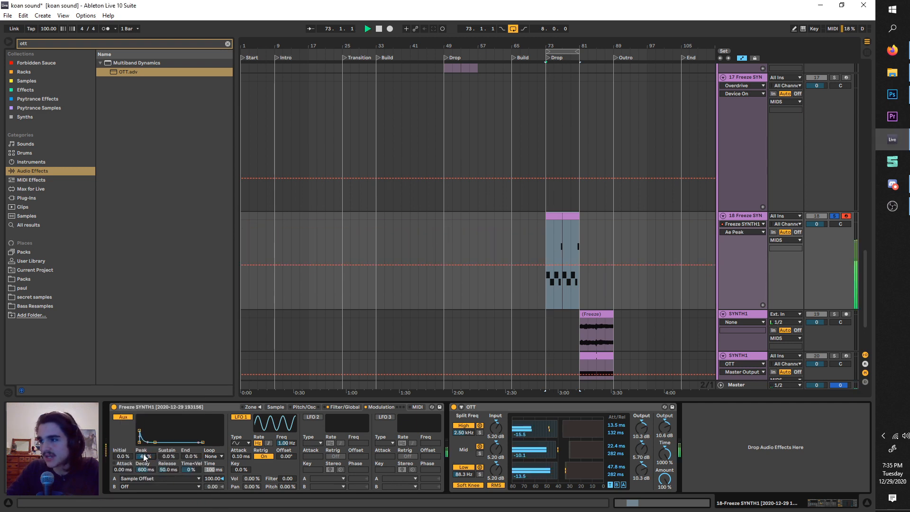
# Show the Sampler's sample waveform and play the phrase from bar 73 to watch where the sample starts.
pyautogui.click(274, 408)
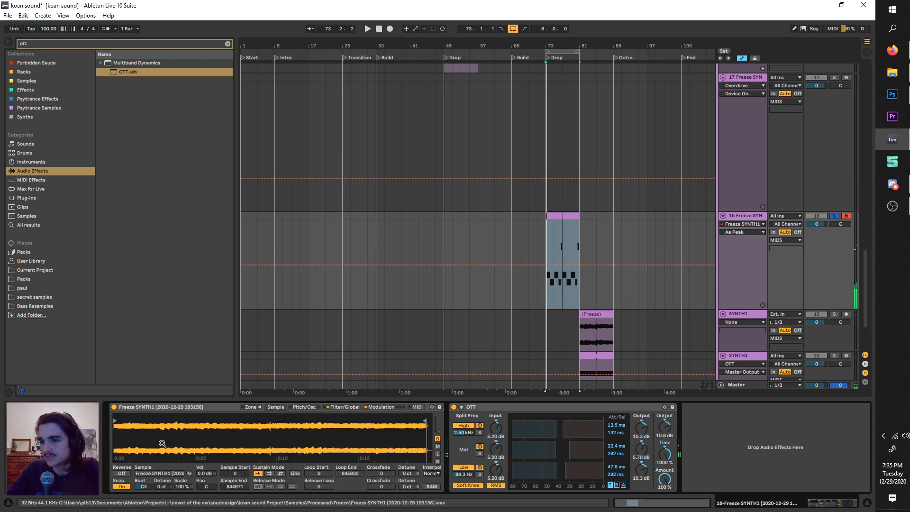
pyautogui.hotkey('ctrl', 'l')
pyautogui.press('space')
pyautogui.scroll(2, 460, 320)
pyautogui.hscroll(3, 616, 285)
pyautogui.scroll(2, 607, 289)
pyautogui.press('space')
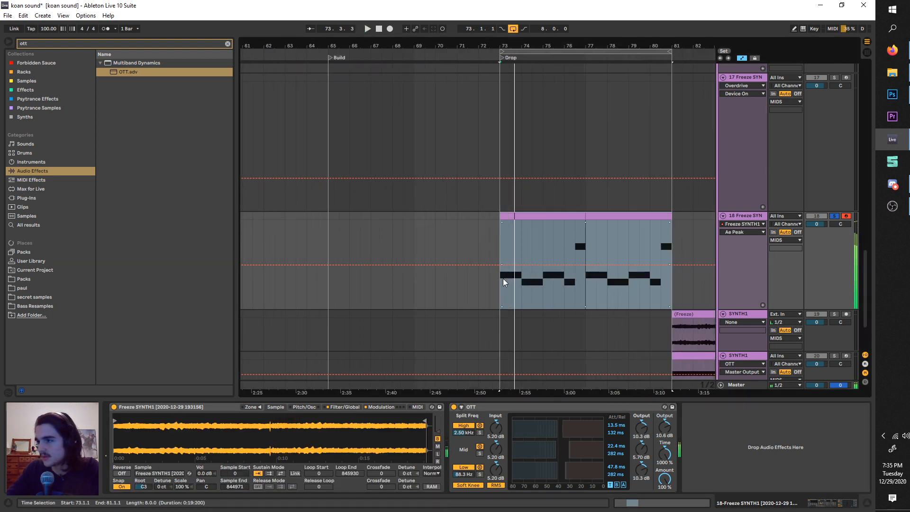
# Automate the auxiliary envelope's Peak up to 74% from the second note at bar 74 and play it.
pyautogui.hotkey('ctrl', 'l')
pyautogui.press('space')
pyautogui.scroll(4, 525, 273)
pyautogui.click(521, 267)
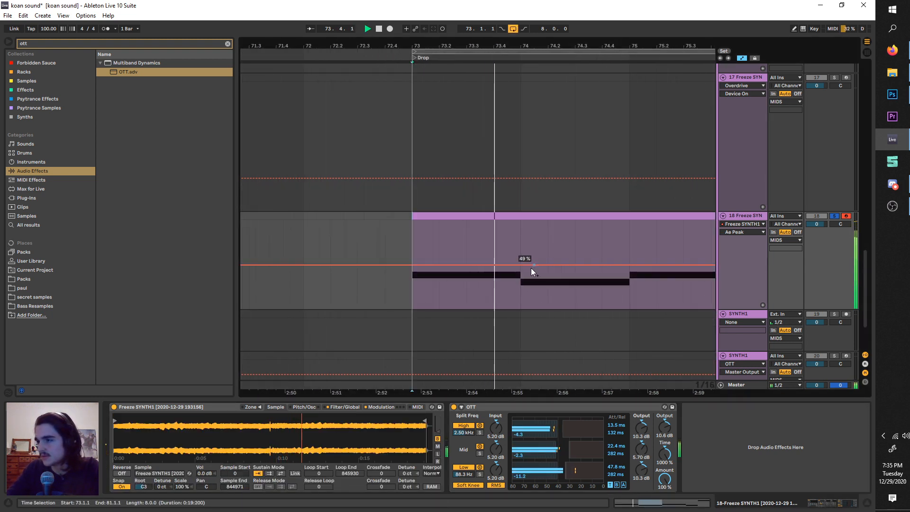
pyautogui.press('space')
pyautogui.moveTo(530, 266); pyautogui.dragTo(520, 242)
pyautogui.press('space')
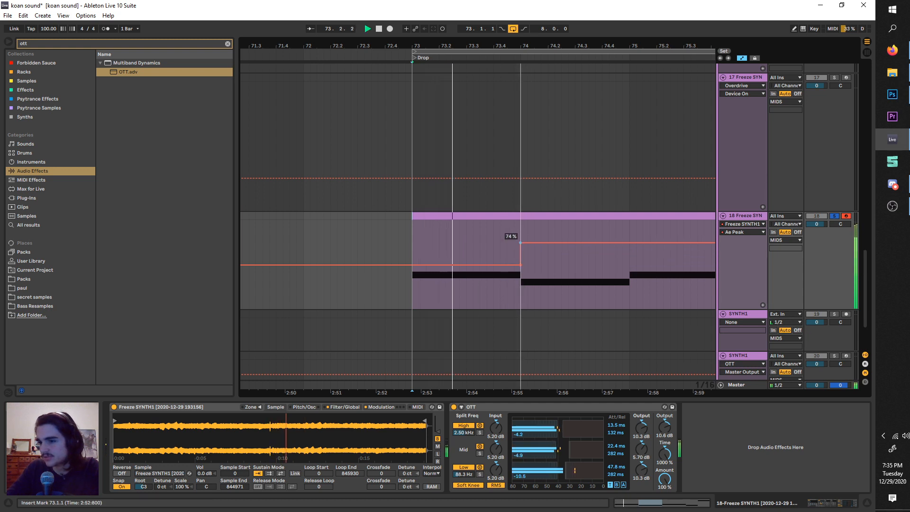
# Lower the Peak automation to 19% from the third note at bar 75 and audition the change.
pyautogui.hscroll(2, 573, 294)
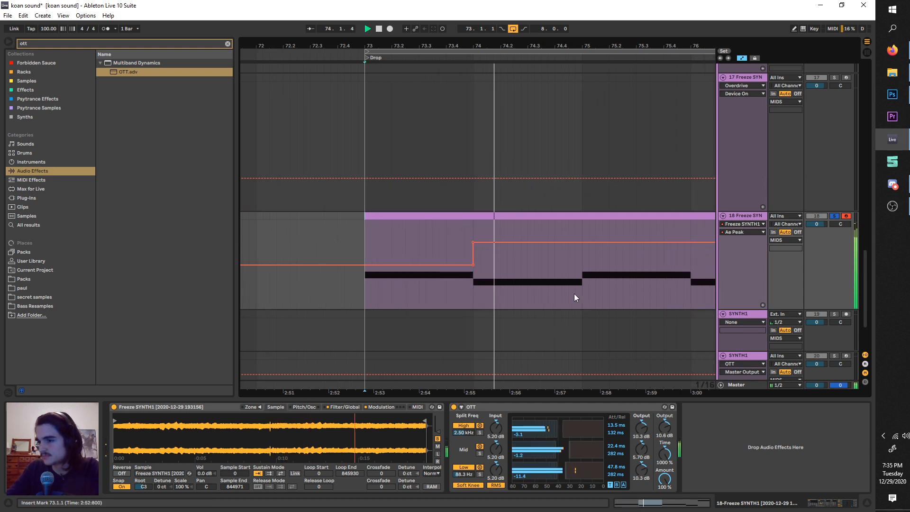
pyautogui.hscroll(3, 574, 294)
pyautogui.moveTo(507, 243); pyautogui.dragTo(507, 292)
pyautogui.press('space')
pyautogui.click(499, 58)
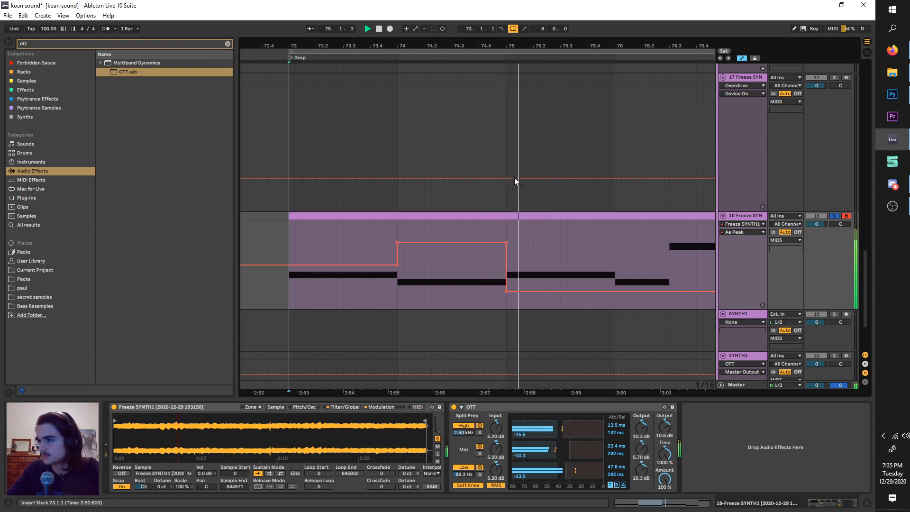
# Raise the Peak automation to 44% from the fourth note at bar 76 and listen to it.
pyautogui.hscroll(3, 520, 209)
pyautogui.hscroll(1, 540, 292)
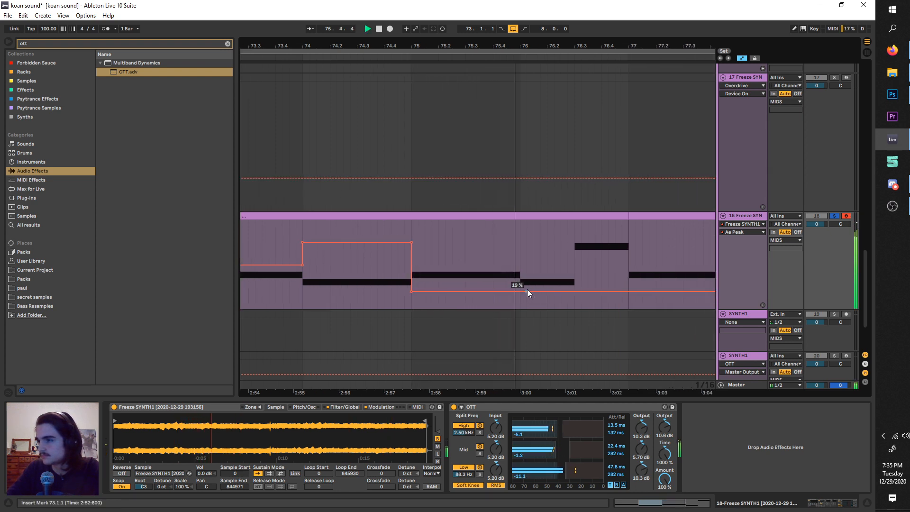
pyautogui.moveTo(525, 291); pyautogui.dragTo(524, 270)
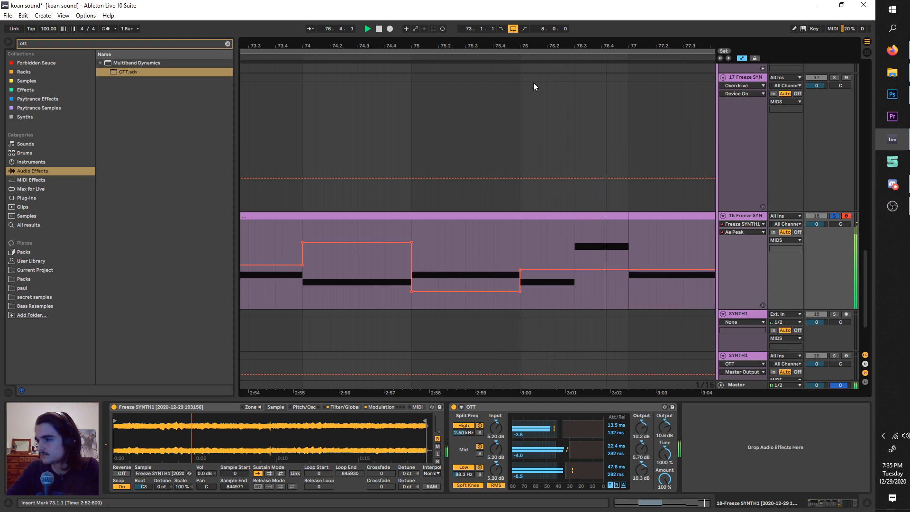
pyautogui.hscroll(1, 571, 264)
pyautogui.hscroll(2, 569, 284)
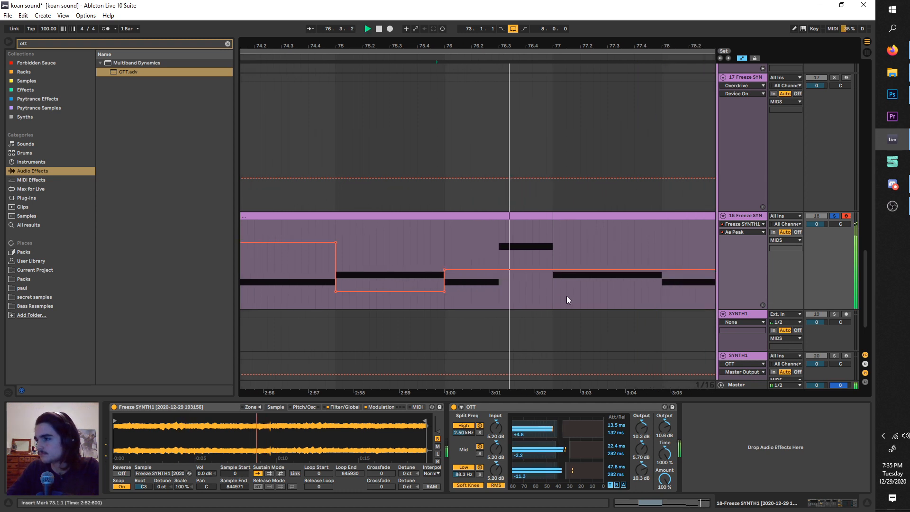
# Duplicate the four-bar clip with its Peak automation from bars 73–77 onto bars 77–81 of the 18 Freeze track.
pyautogui.scroll(-3, 562, 295)
pyautogui.moveTo(560, 295); pyautogui.dragTo(367, 235)
pyautogui.hotkey('ctrl', 'd')
pyautogui.scroll(-3, 356, 264)
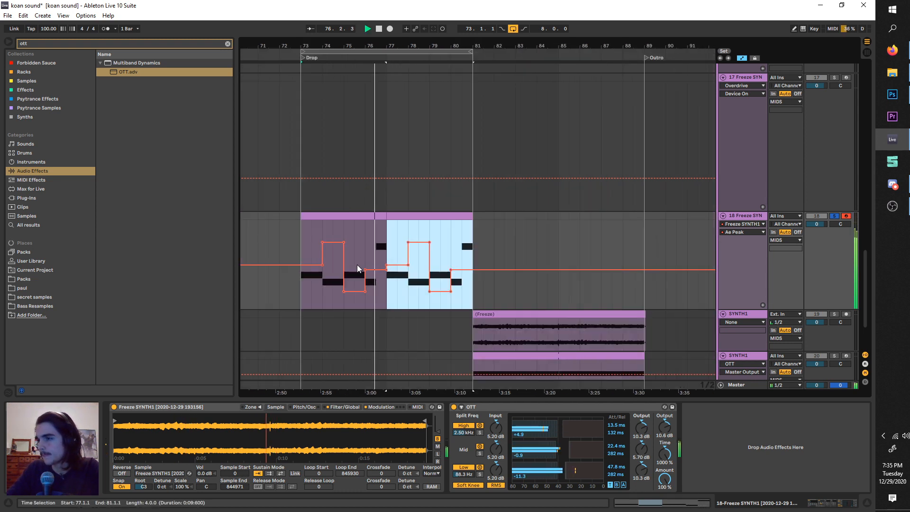
# Unsolo the 18 Freeze track and listen to the automated phrase with the other tracks.
pyautogui.click(834, 216)
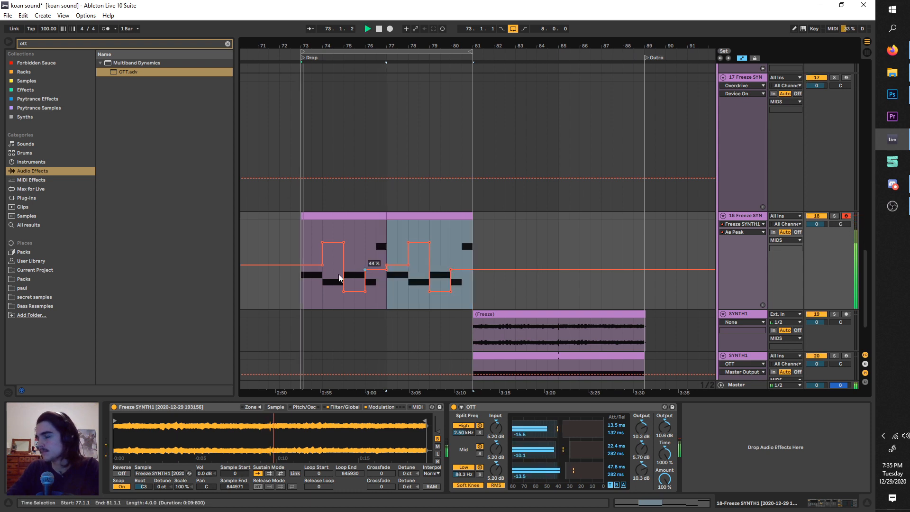
pyautogui.scroll(3, 338, 274)
pyautogui.scroll(-3, 359, 263)
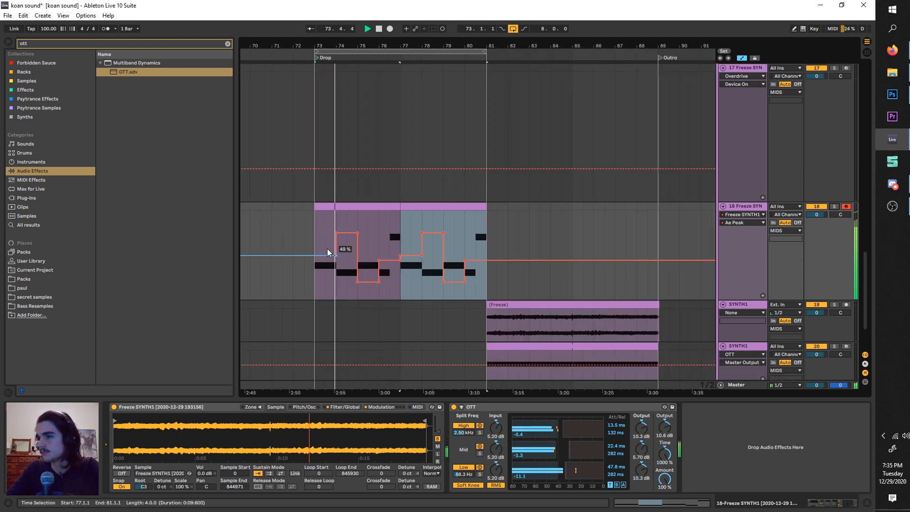
pyautogui.scroll(3, 332, 252)
pyautogui.scroll(-3, 398, 223)
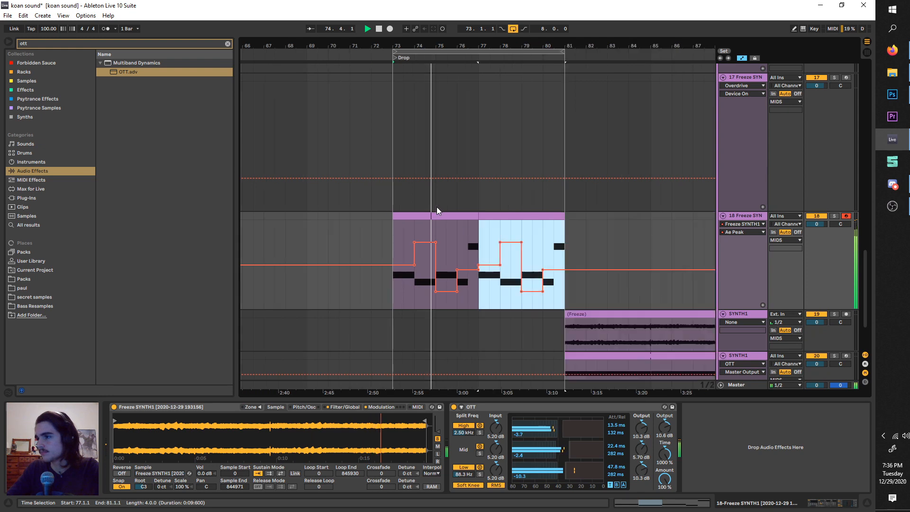
# Stop playback and copy the Foley and PERCUSSION clips spanning the first Drop, bars 49 to 57.
pyautogui.scroll(5, 411, 224)
pyautogui.click(397, 203)
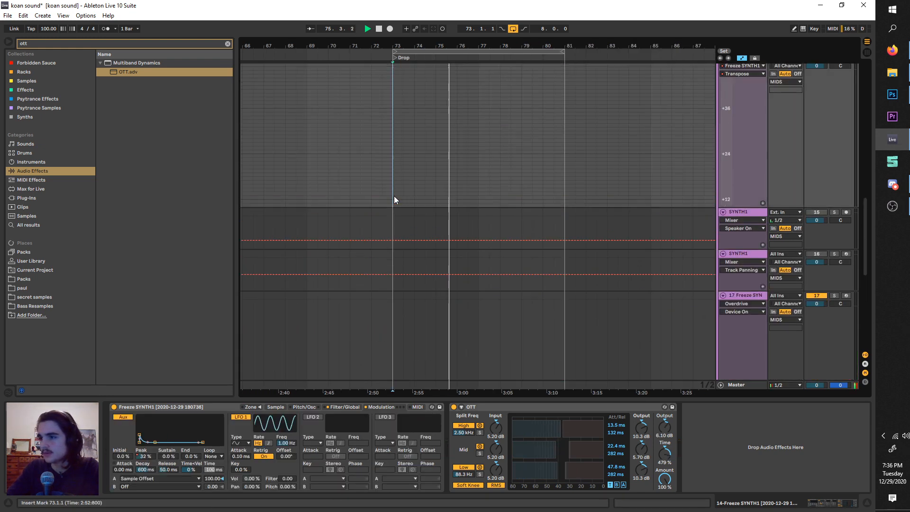
pyautogui.scroll(5, 455, 283)
pyautogui.scroll(10, 488, 144)
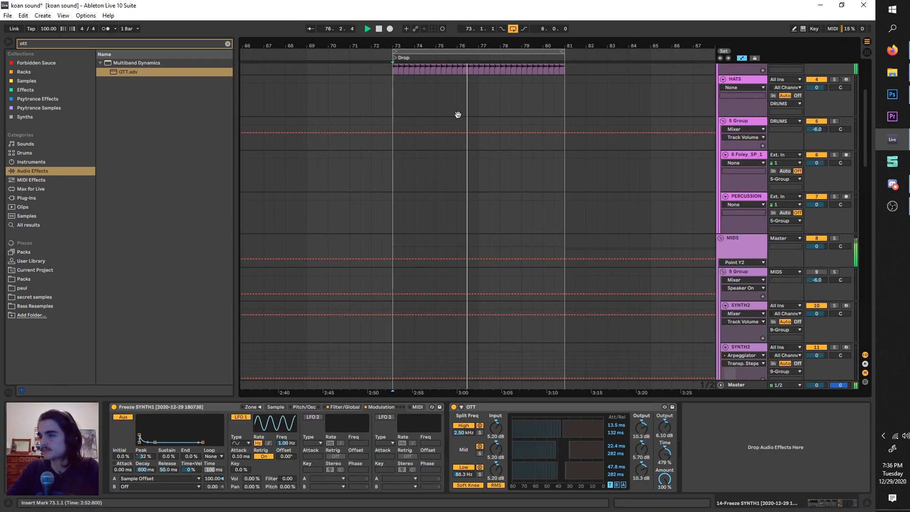
pyautogui.scroll(-4, 441, 164)
pyautogui.press('space')
pyautogui.scroll(2, 468, 219)
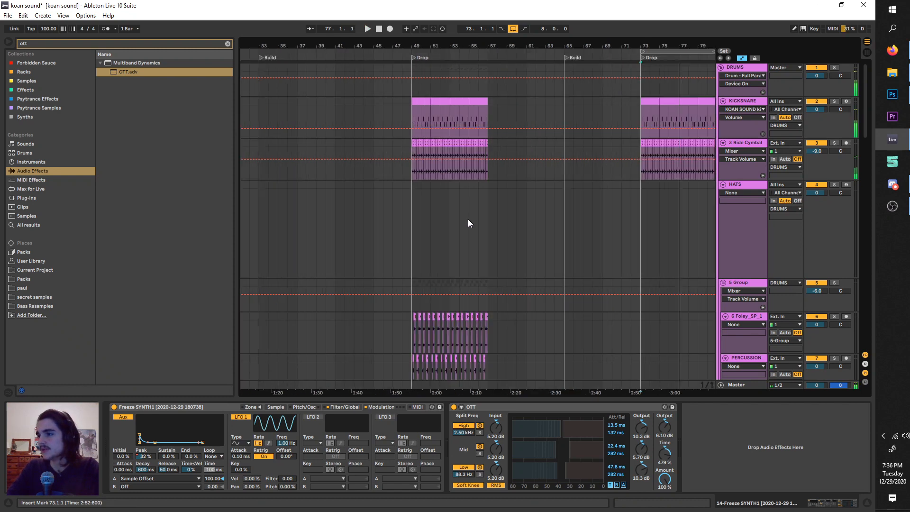
pyautogui.scroll(-3, 486, 301)
pyautogui.click(491, 301)
pyautogui.press('+')
pyautogui.press('+')
pyautogui.press('+')
pyautogui.press('+')
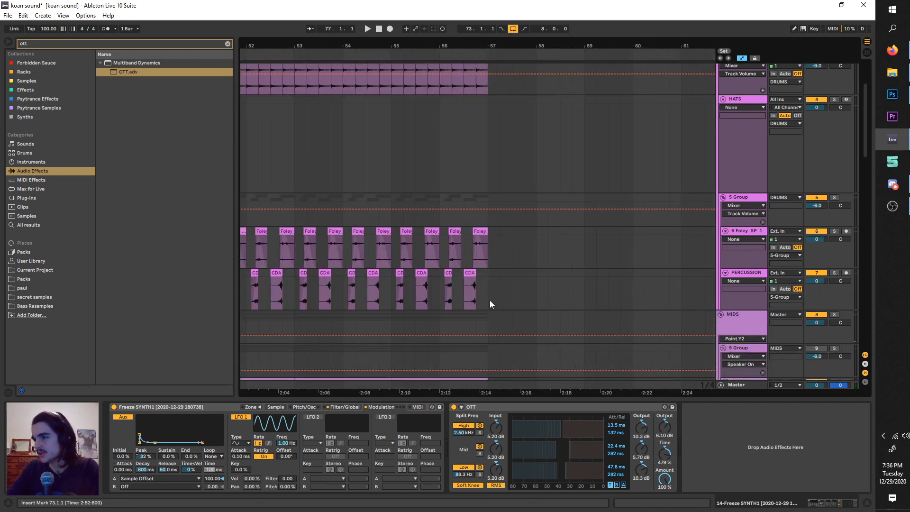
pyautogui.press('-')
pyautogui.press('-')
pyautogui.keyDown('shift'); pyautogui.click(312, 230); pyautogui.keyUp('shift')
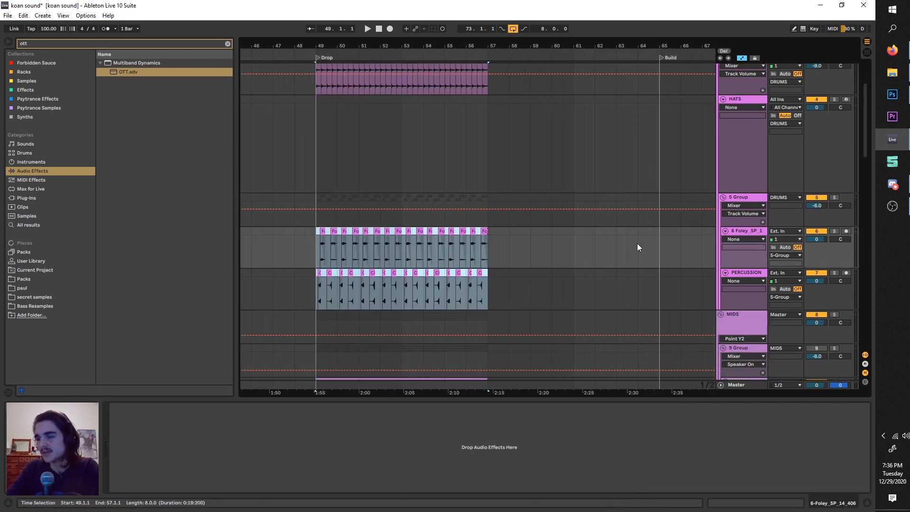
# Paste the Foley and PERCUSSION clips at bar 73 in the second Drop.
pyautogui.hscroll(5, 617, 242)
pyautogui.hscroll(6, 616, 252)
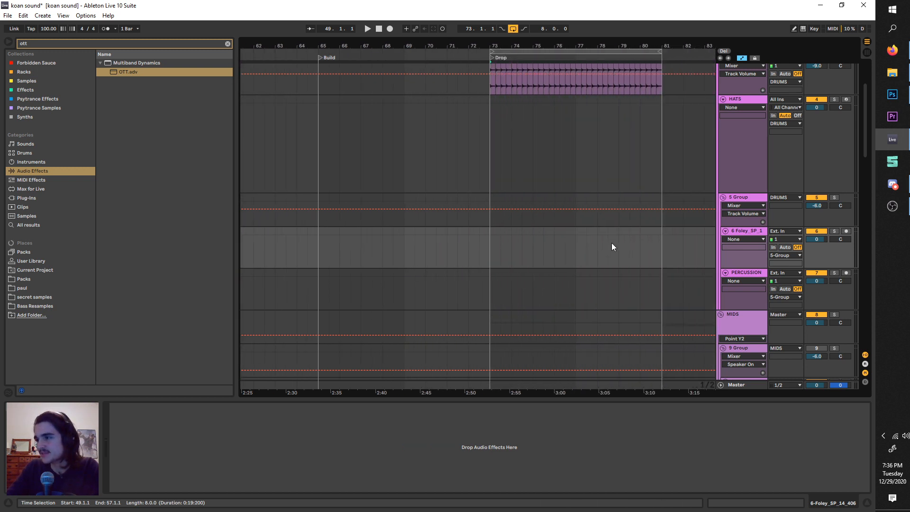
pyautogui.click(462, 230)
pyautogui.hotkey('ctrl', 'v')
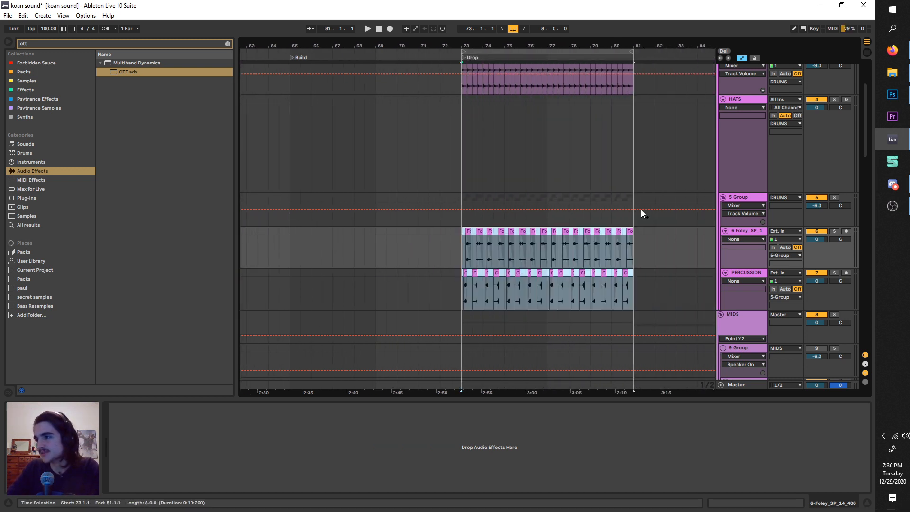
# Audition the 5 Group on its own and with the whole DRUMS group, clearing the solos at the end.
pyautogui.click(837, 196)
pyautogui.press('space')
pyautogui.scroll(3, 557, 254)
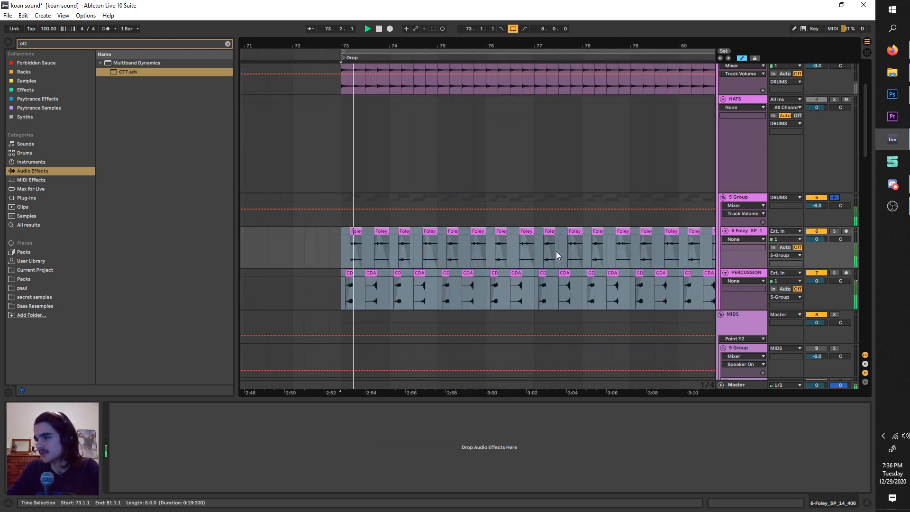
pyautogui.click(835, 200)
pyautogui.scroll(3, 835, 143)
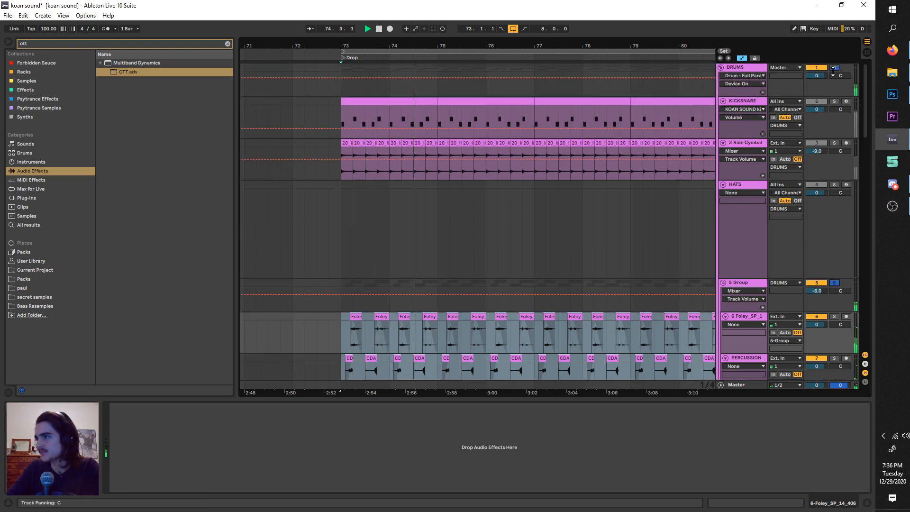
pyautogui.click(834, 68)
pyautogui.click(835, 69)
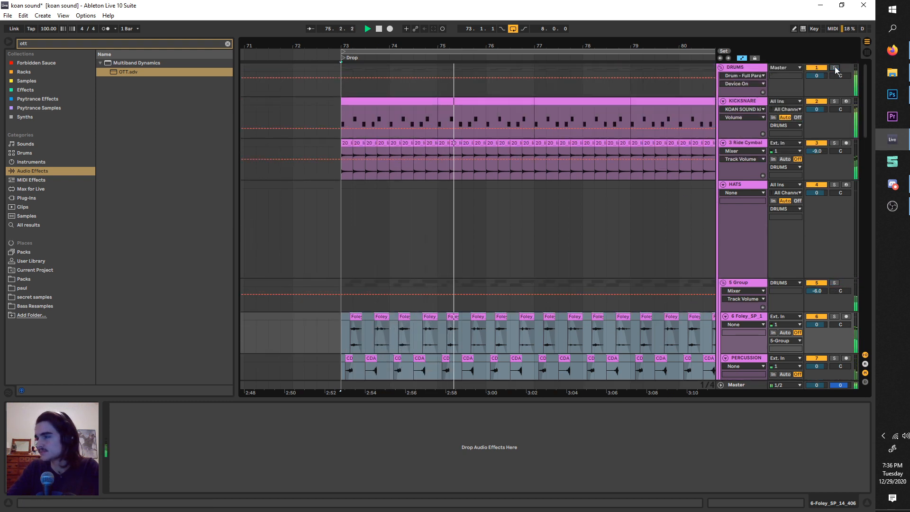
# Play the second Drop from bar 73 with all tracks and look over the arrangement down to the 18 Freeze track.
pyautogui.press('space')
pyautogui.press('space')
pyautogui.scroll(-2, 559, 218)
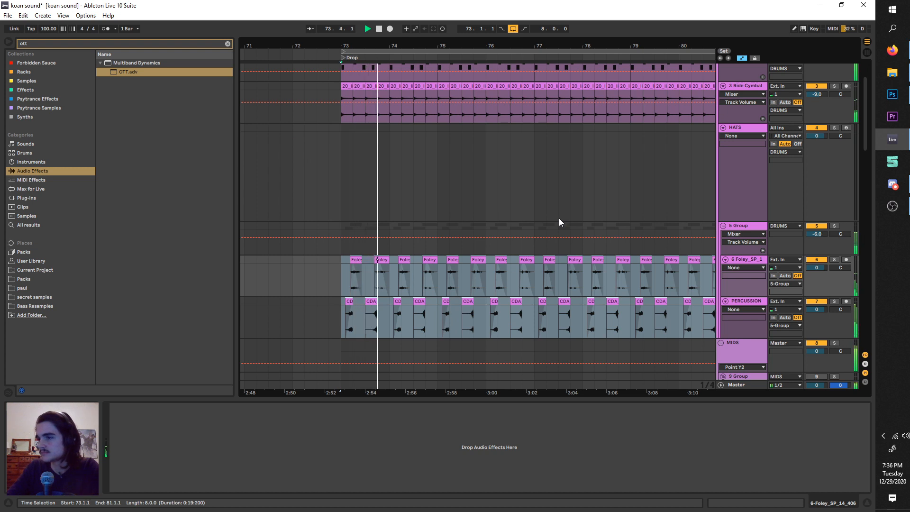
pyautogui.scroll(-2, 561, 215)
pyautogui.keyDown('ctrl'); pyautogui.scroll(-4, 546, 231); pyautogui.keyUp('ctrl')
pyautogui.keyDown('ctrl'); pyautogui.scroll(4, 485, 241); pyautogui.keyUp('ctrl')
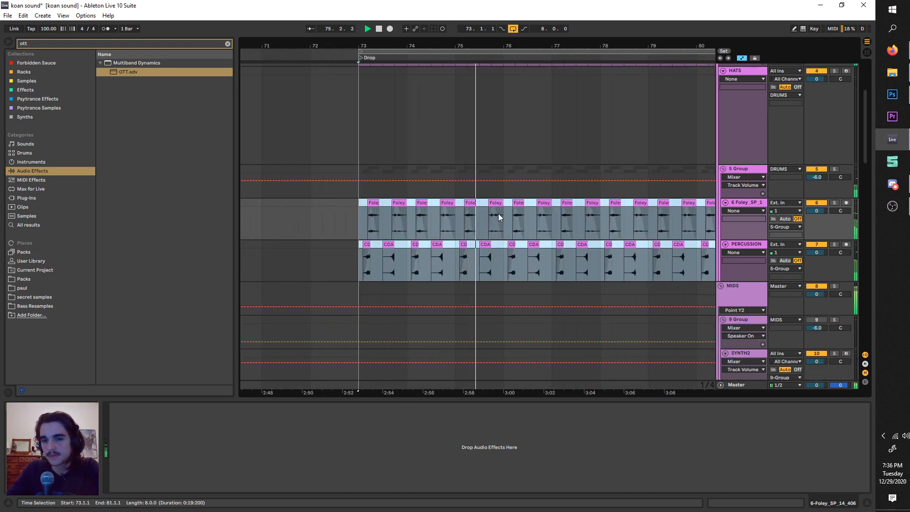
pyautogui.scroll(-1, 498, 208)
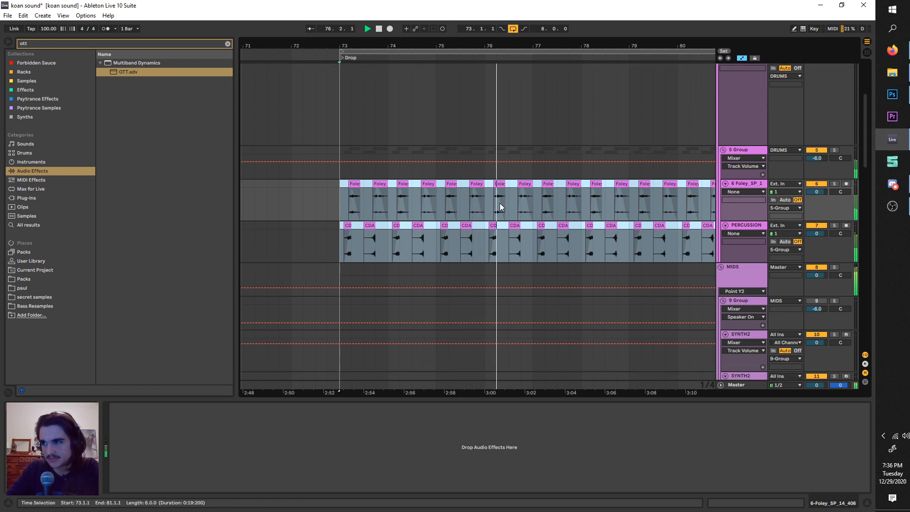
pyautogui.keyDown('ctrl'); pyautogui.scroll(-3, 474, 199); pyautogui.keyUp('ctrl')
pyautogui.scroll(-2, 472, 127)
pyautogui.scroll(-10, 472, 127)
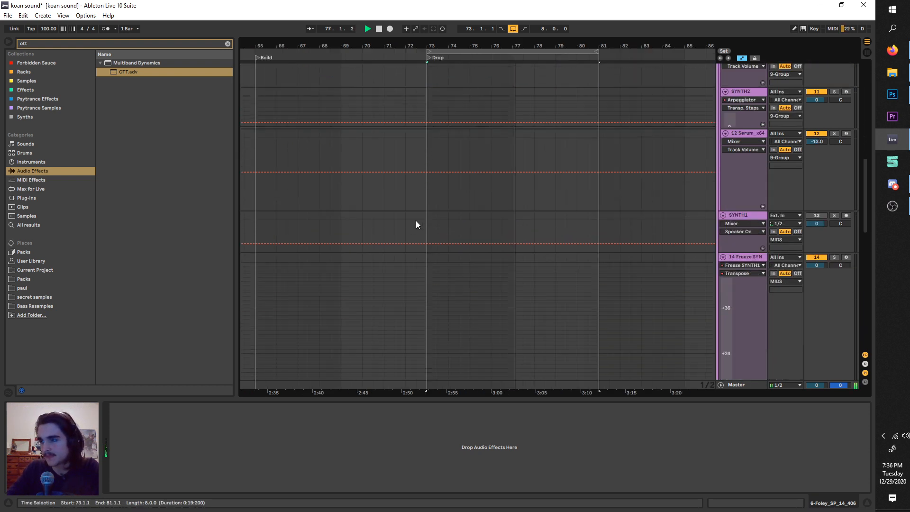
pyautogui.scroll(-5, 419, 224)
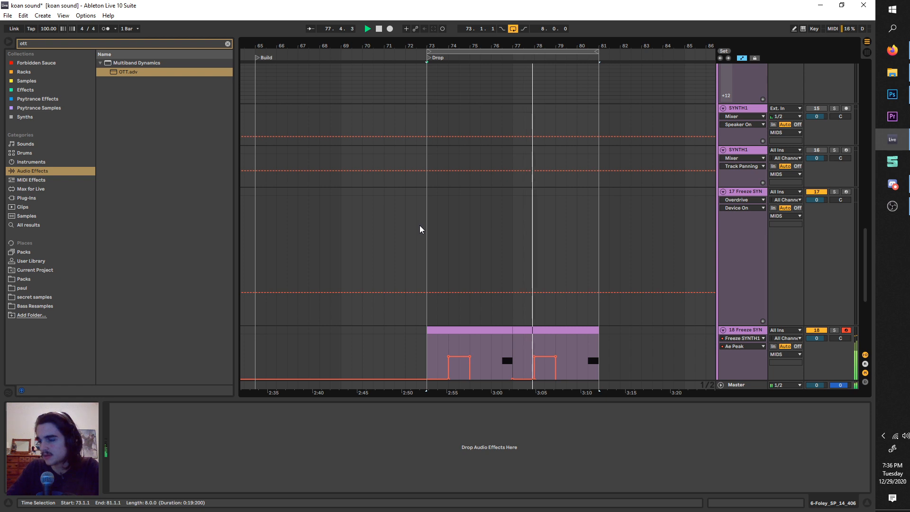
pyautogui.keyDown('ctrl'); pyautogui.scroll(-3, 437, 206); pyautogui.keyUp('ctrl')
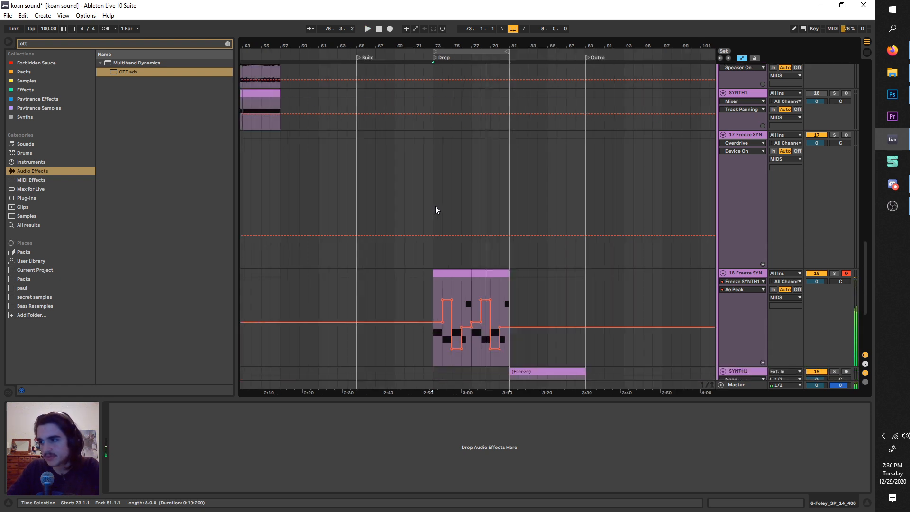
pyautogui.keyDown('ctrl'); pyautogui.scroll(-3, 426, 185); pyautogui.keyUp('ctrl')
pyautogui.scroll(3, 530, 170)
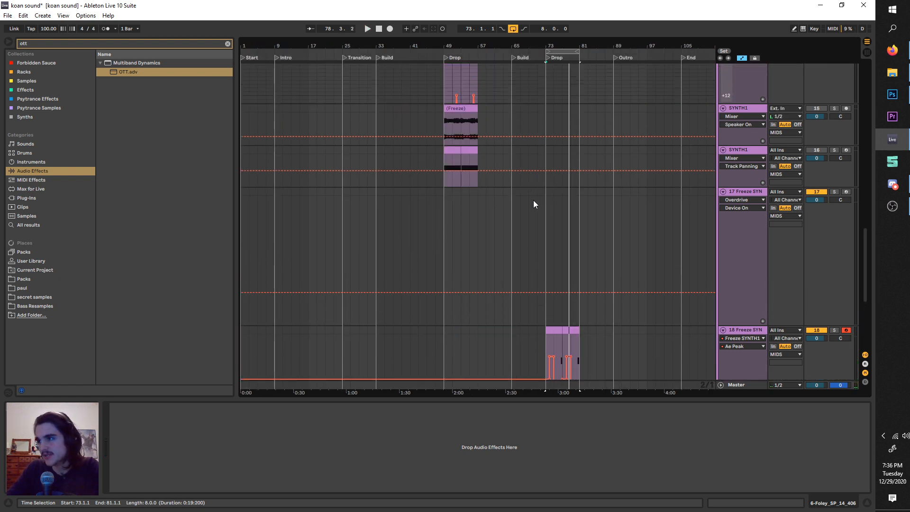
# Select the 18 Freeze SYN track and play its MIDI clip in the second Drop with its Sampler and OTT in view.
pyautogui.keyDown('ctrl'); pyautogui.scroll(2, 533, 200); pyautogui.keyUp('ctrl')
pyautogui.scroll(3, 540, 247)
pyautogui.scroll(-7, 553, 263)
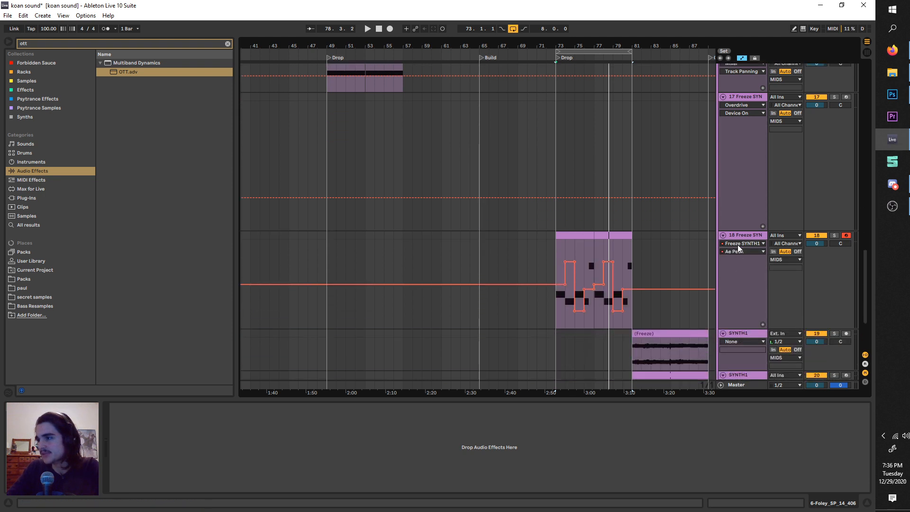
pyautogui.click(740, 236)
pyautogui.hscroll(3, 582, 290)
pyautogui.press('space')
pyautogui.scroll(1, 521, 279)
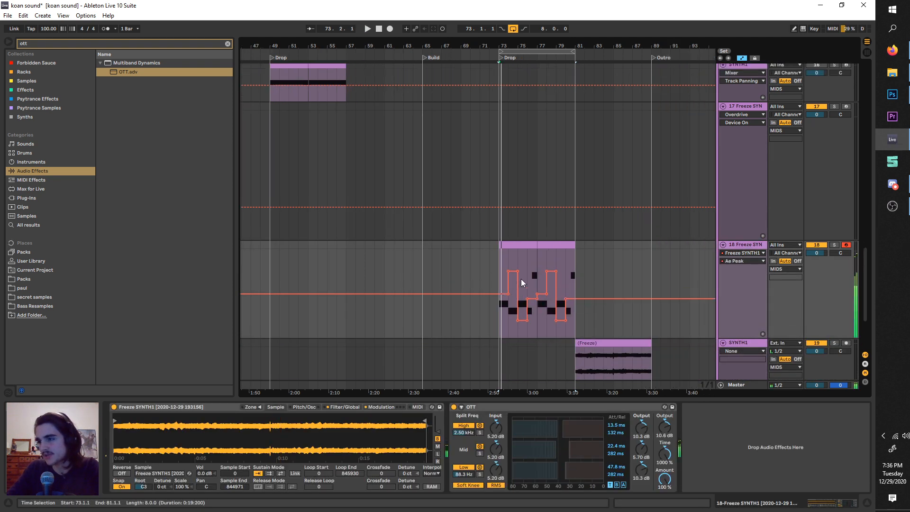
pyautogui.keyDown('ctrl'); pyautogui.scroll(4, 525, 285); pyautogui.keyUp('ctrl')
# Loop the frozen SYNTH1 clip at bars 81 to 89 and audition its track soloed.
pyautogui.click(618, 340)
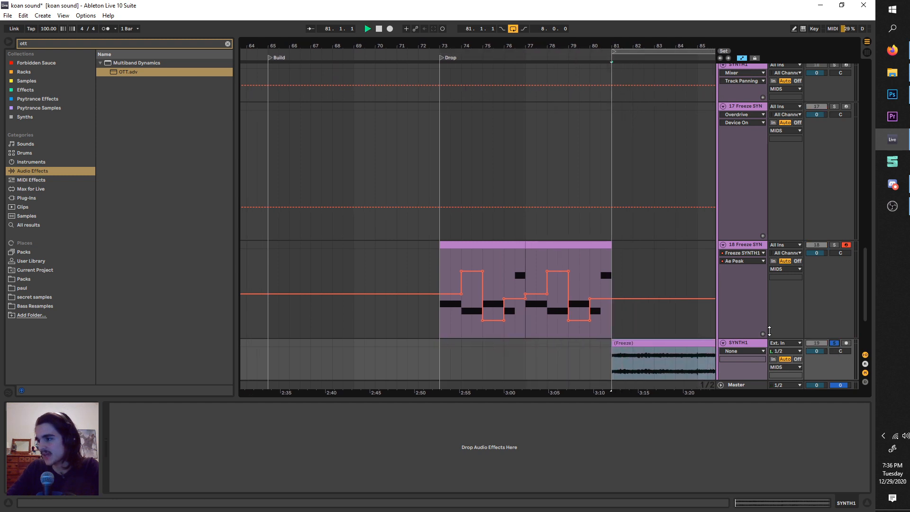
pyautogui.hscroll(2, 632, 350)
pyautogui.press('space')
pyautogui.press('space')
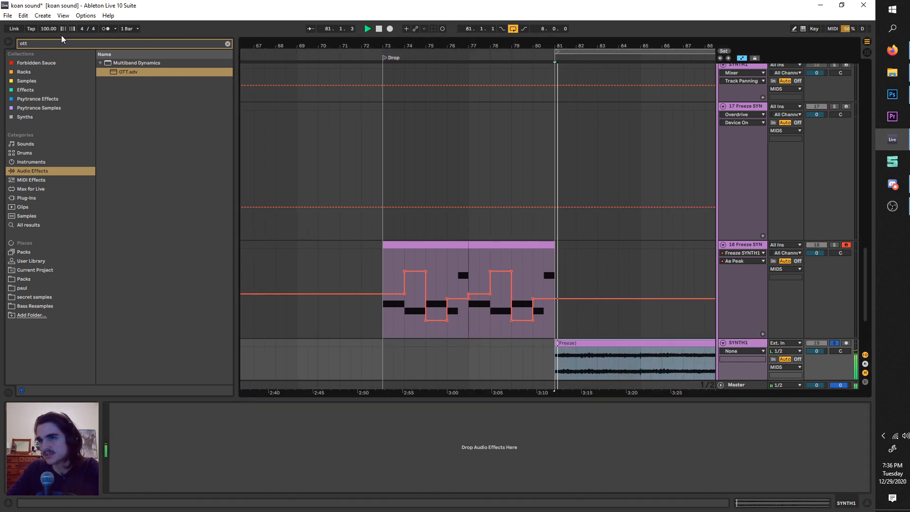
# Search all results for "freq" and load the Freq Split rack onto the frozen SYNTH1 track.
pyautogui.press('space')
pyautogui.hotkey('ctrl', 'f')
pyautogui.write('freq')
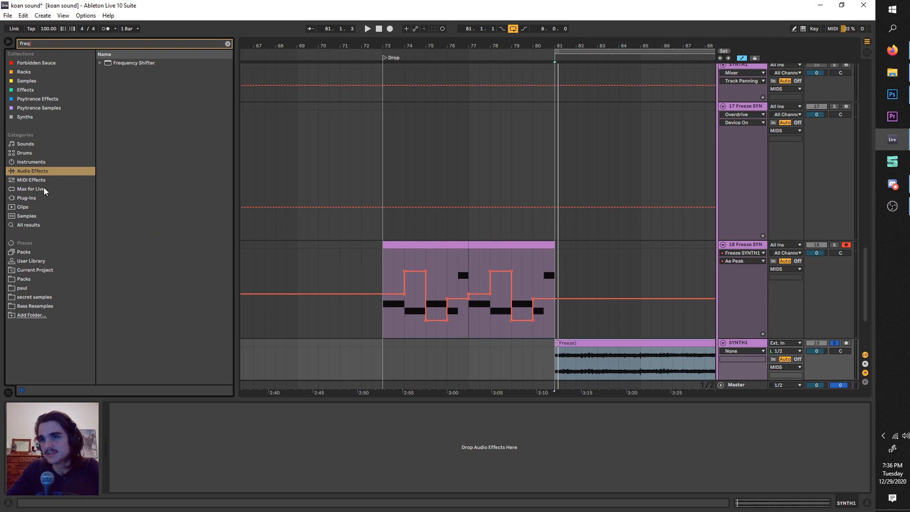
pyautogui.click(45, 226)
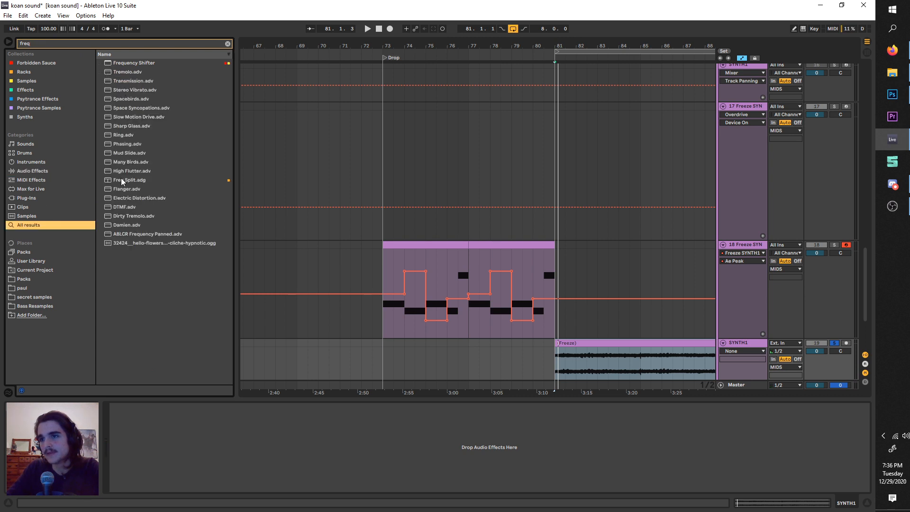
pyautogui.moveTo(122, 182); pyautogui.dragTo(258, 459)
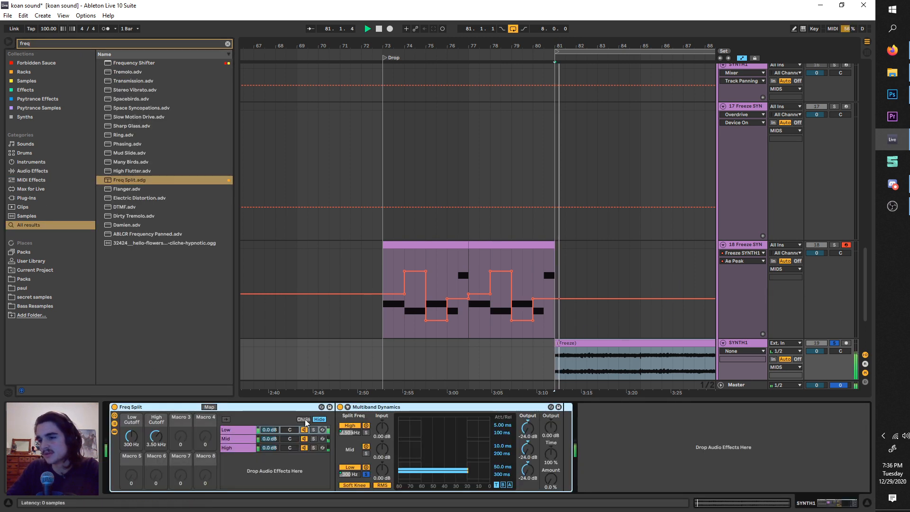
# Try the Freq Split rack's Mid chain at 6.0 dB and an adjusted High chain volume while auditioning the sound.
pyautogui.click(275, 443)
pyautogui.press('space')
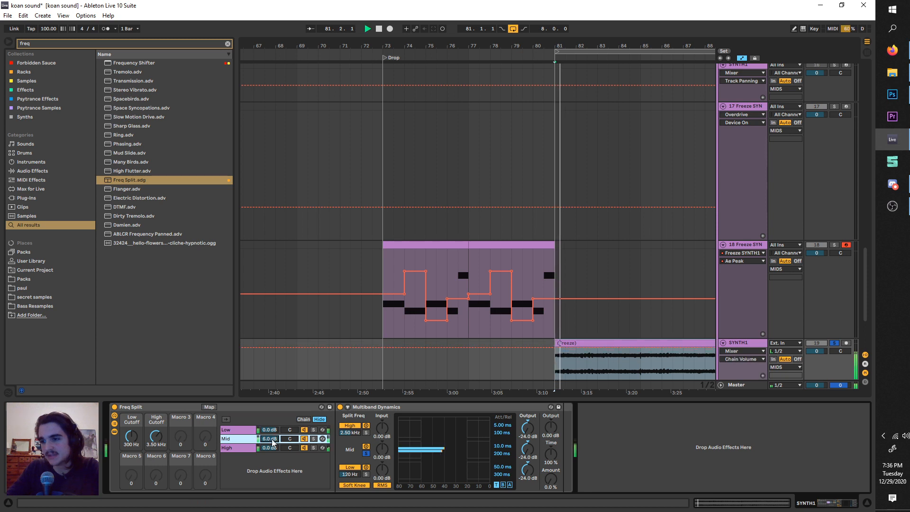
pyautogui.press('space')
pyautogui.press('space')
pyautogui.press('space')
pyautogui.press('space')
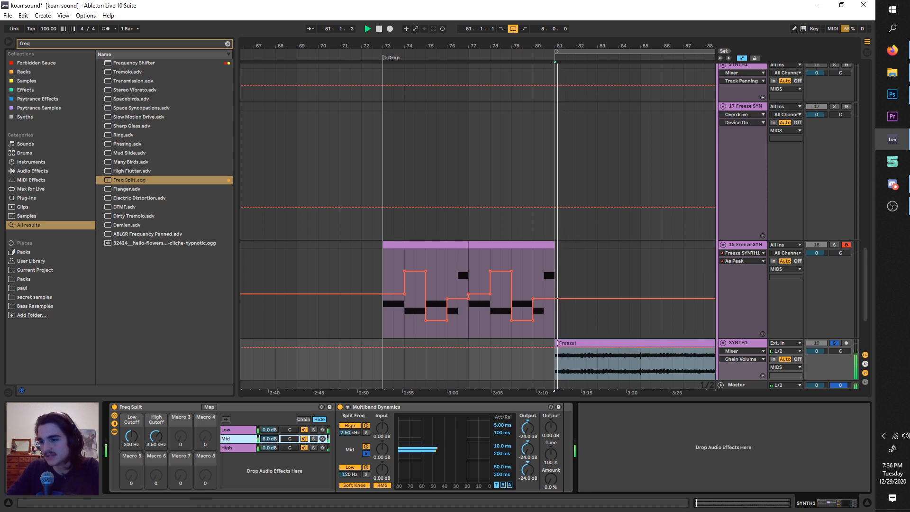
pyautogui.moveTo(270, 439); pyautogui.dragTo(274, 417)
pyautogui.moveTo(272, 449)
pyautogui.mouseDown()
pyautogui.moveTo(272, 465)
pyautogui.moveTo(272, 456)
pyautogui.mouseUp()
pyautogui.press('space')
pyautogui.press('space')
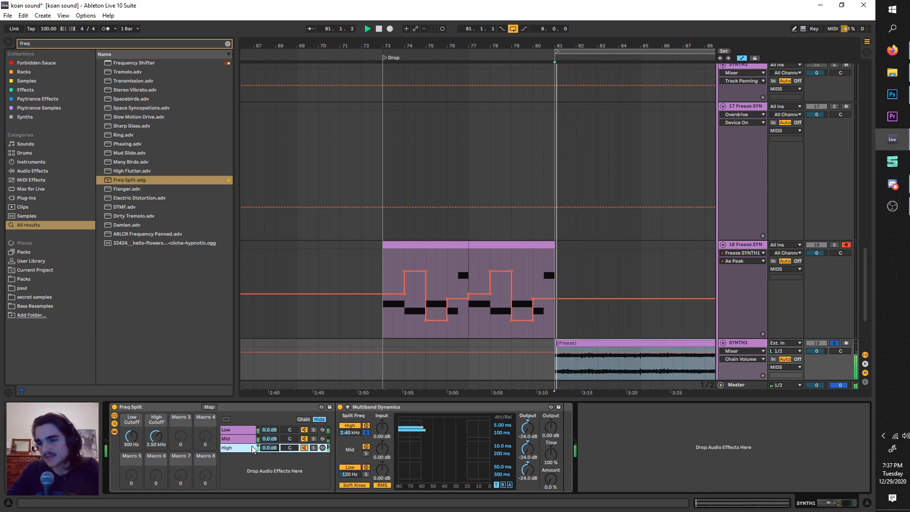
# Select the Freq Split rack and audition the frozen SYNTH1 clip through it from bar 81.
pyautogui.click(198, 407)
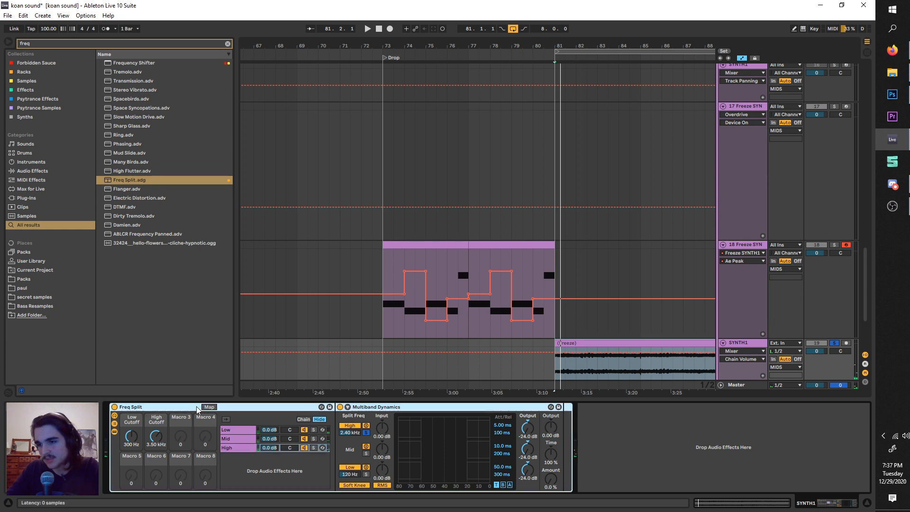
pyautogui.hscroll(5, 569, 322)
pyautogui.scroll(-3, 522, 331)
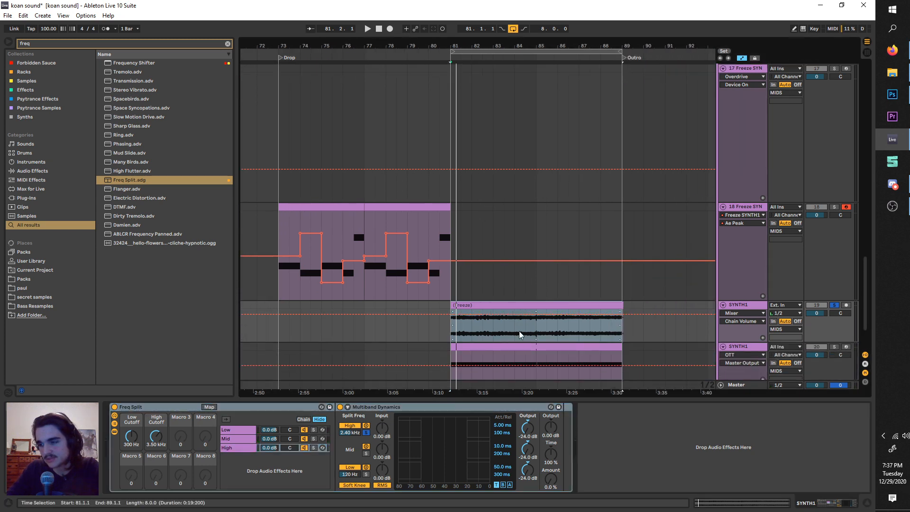
pyautogui.press('space')
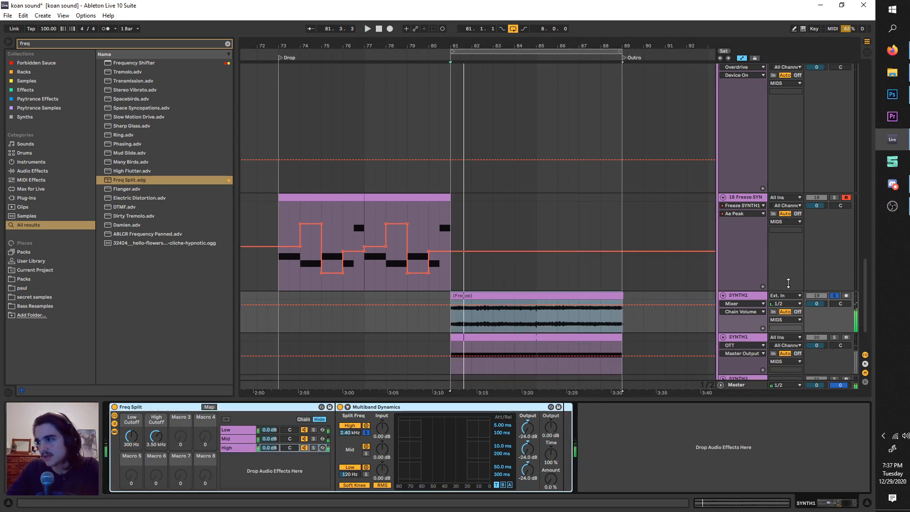
pyautogui.press('space')
# Move the loop to bars 73 to 81 and audition the 18 Freeze SYN track soloed.
pyautogui.scroll(-3, 539, 124)
pyautogui.moveTo(536, 54); pyautogui.dragTo(460, 54)
pyautogui.scroll(3, 425, 198)
pyautogui.click(832, 191)
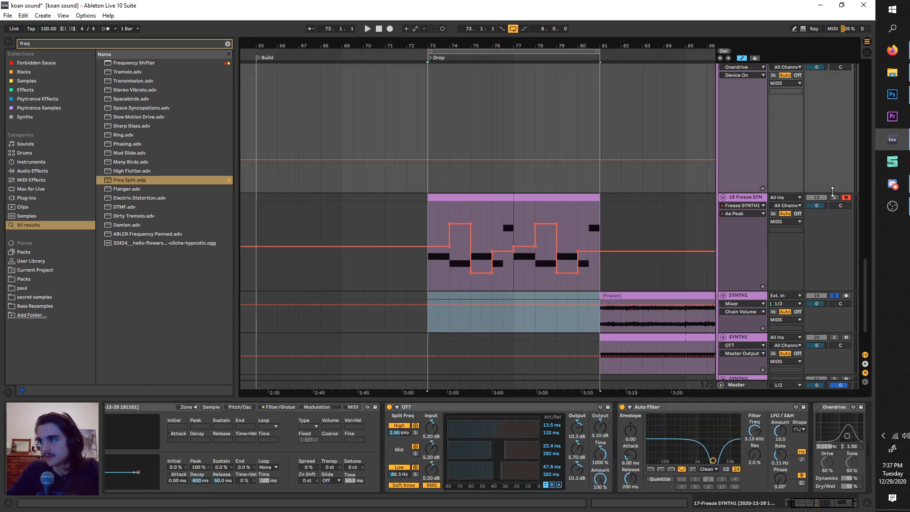
pyautogui.click(759, 202)
pyautogui.press('space')
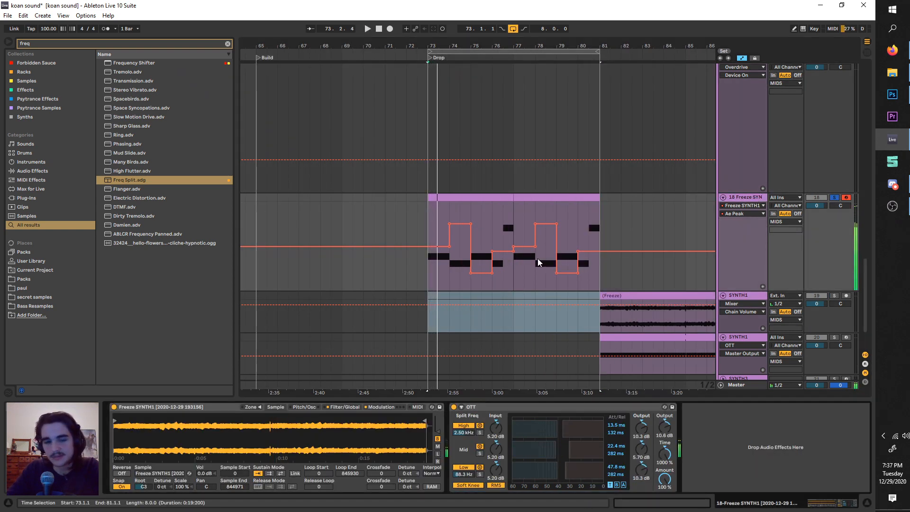
pyautogui.scroll(-3, 537, 258)
pyautogui.scroll(5, 519, 189)
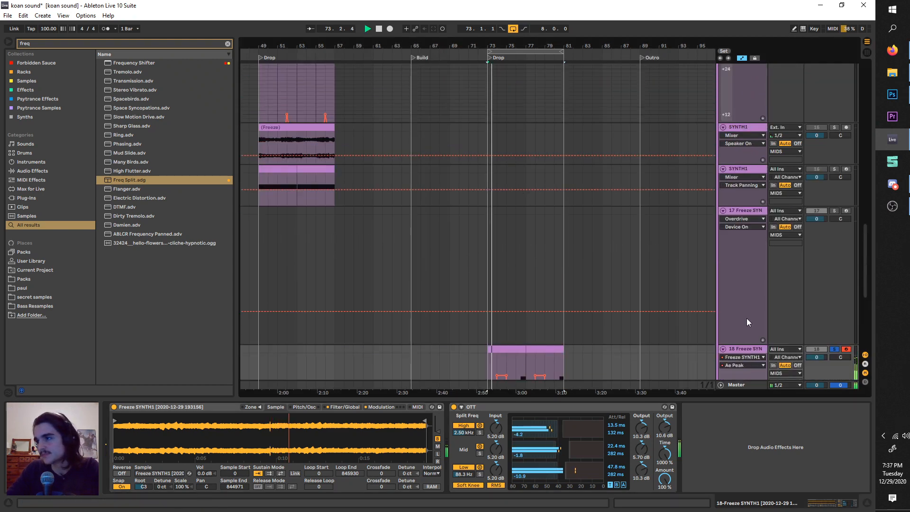
# Move the loop to the first Drop, bars 49 to 57, and play it after briefly soloing the 14 Freeze SYN track.
pyautogui.scroll(1, 593, 248)
pyautogui.scroll(3, 593, 247)
pyautogui.moveTo(533, 47); pyautogui.dragTo(303, 48)
pyautogui.scroll(1, 319, 166)
pyautogui.click(834, 152)
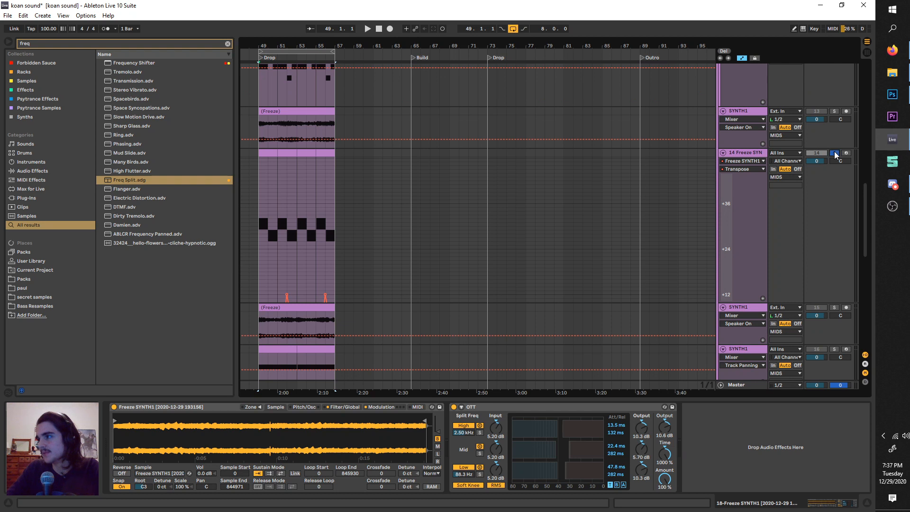
pyautogui.click(834, 152)
pyautogui.press('space')
pyautogui.scroll(3, 271, 220)
pyautogui.moveTo(306, 201); pyautogui.dragTo(382, 156)
pyautogui.scroll(8, 427, 180)
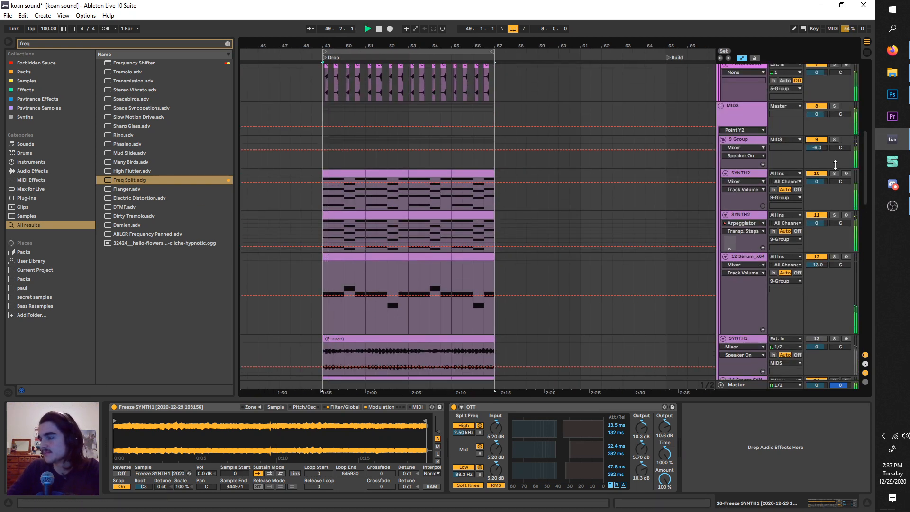
# Open Serum on SYNTH2 track 10 and audition the patch while viewing its oscillator and effects pages.
pyautogui.click(759, 176)
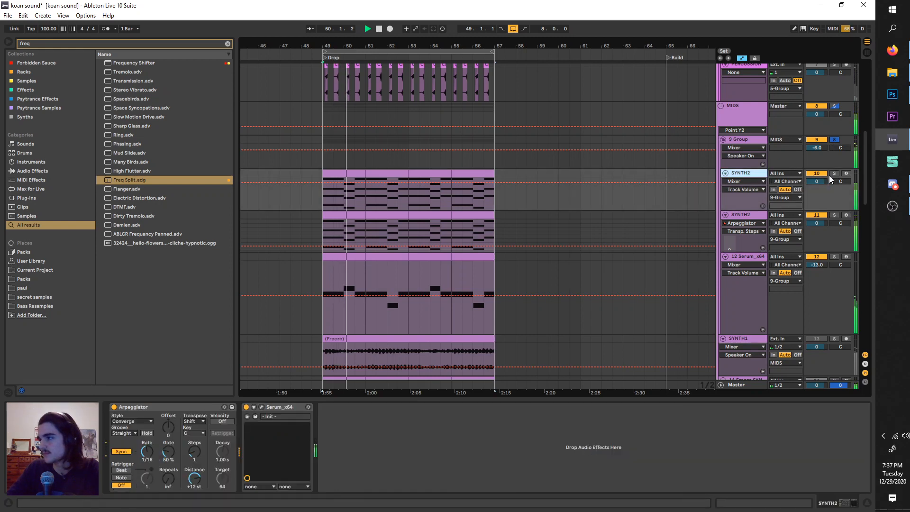
pyautogui.click(260, 407)
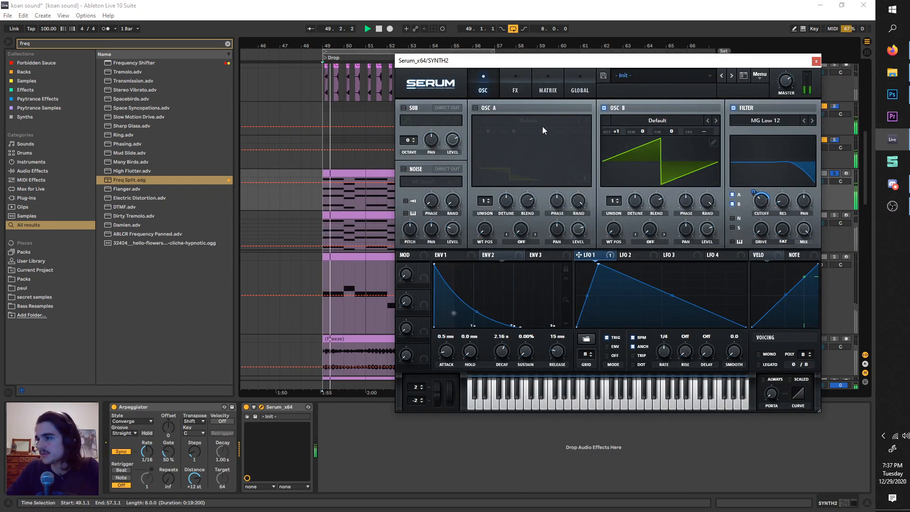
pyautogui.press('space')
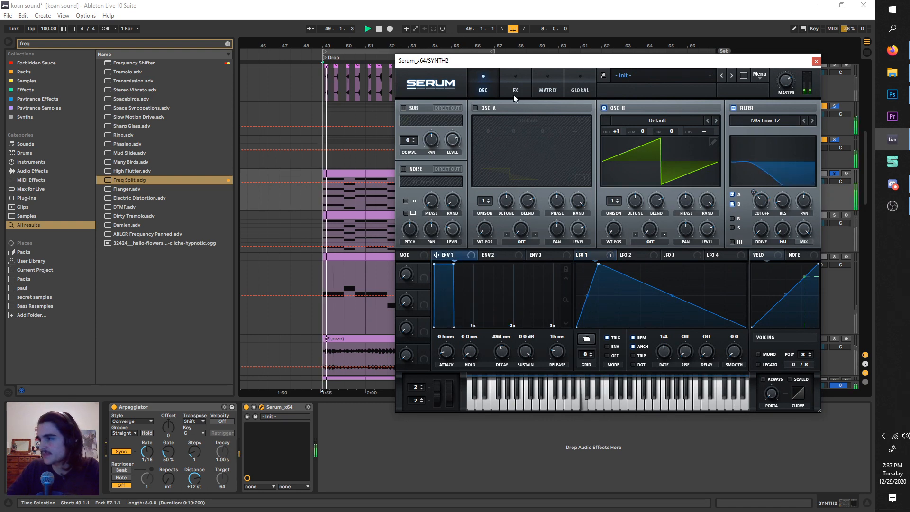
pyautogui.click(514, 92)
pyautogui.press('space')
pyautogui.click(488, 85)
pyautogui.press('space')
# Move the Serum window clear of the solo controls and replay the patch to examine LFO 1 modulating the filter cutoff.
pyautogui.moveTo(626, 60); pyautogui.dragTo(598, 54)
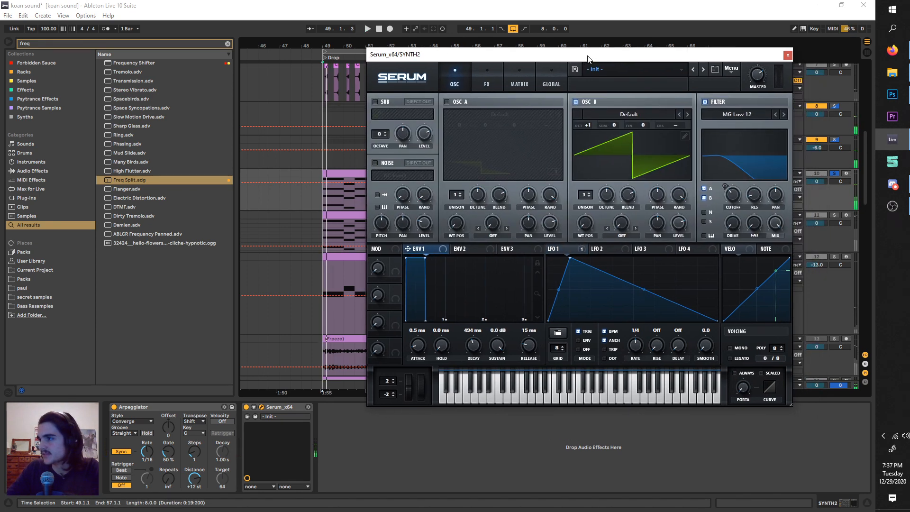
pyautogui.press('space')
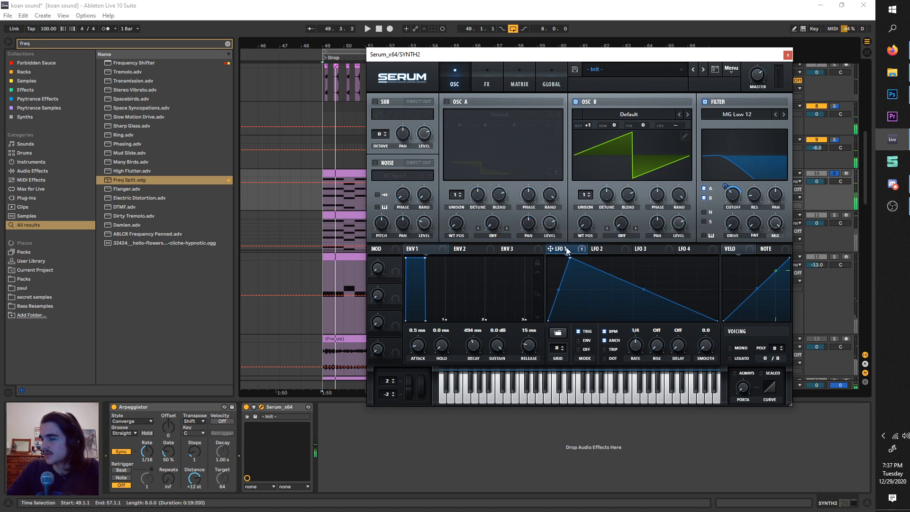
pyautogui.press('space')
pyautogui.press('space')
pyautogui.press('space')
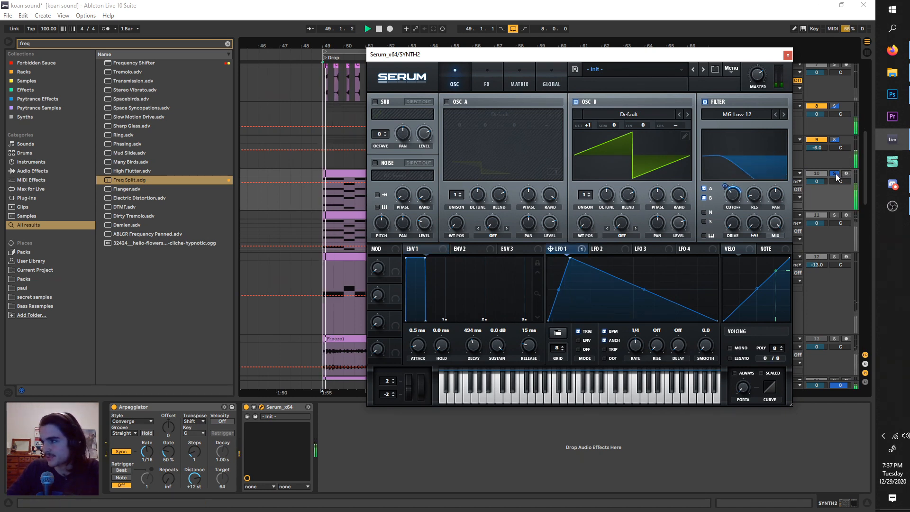
pyautogui.click(835, 174)
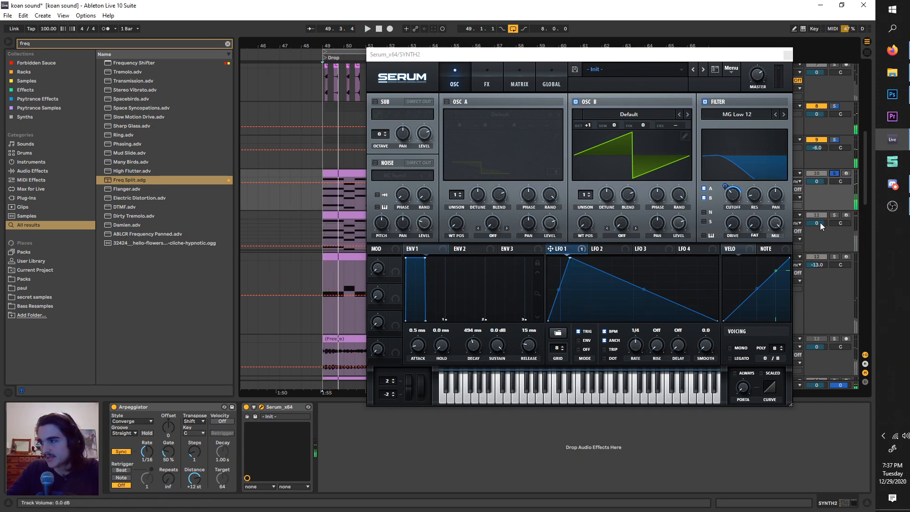
# Solo SYNTH2 track 11, play it, and replace the open Serum window with that track's Serum.
pyautogui.click(834, 215)
pyautogui.press('space')
pyautogui.click(787, 55)
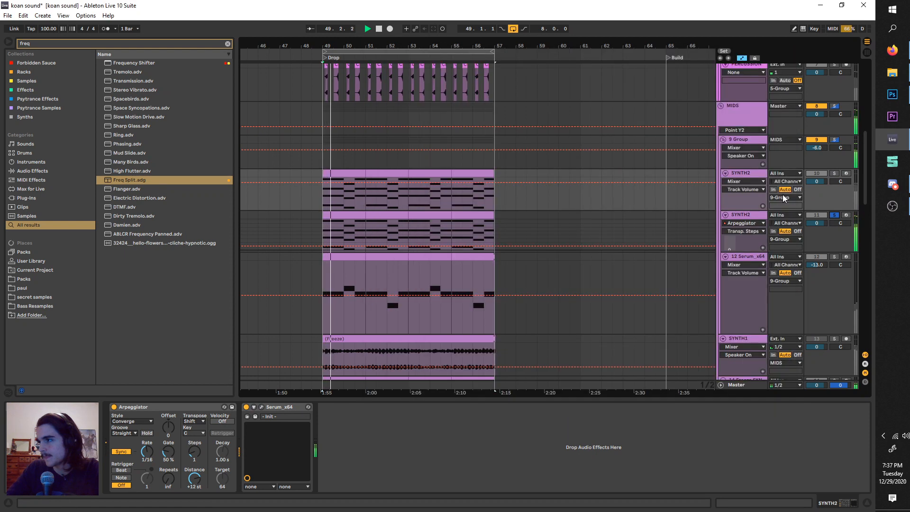
pyautogui.click(758, 212)
pyautogui.click(262, 407)
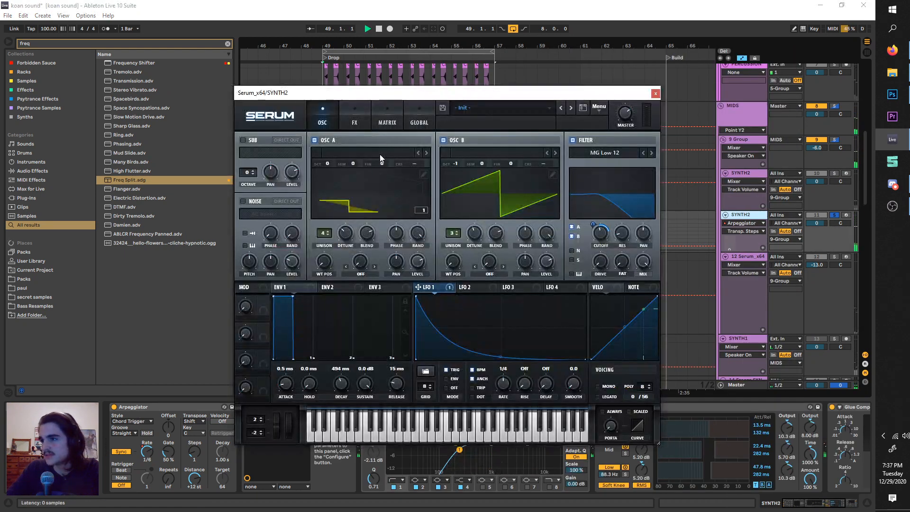
# Compare the patch with and without Hyper/Dimension in Serum's effects, leaving the effect off.
pyautogui.press('space')
pyautogui.click(356, 116)
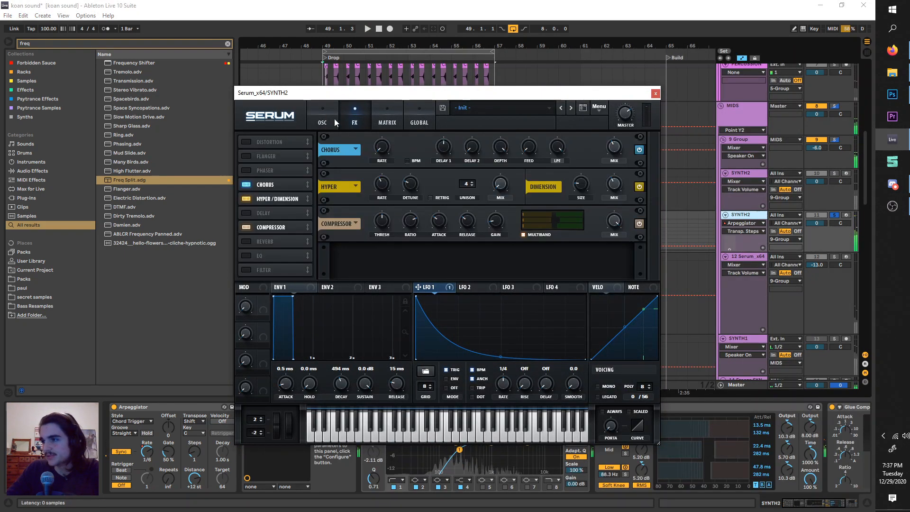
pyautogui.click(247, 198)
pyautogui.click(246, 199)
pyautogui.click(247, 198)
pyautogui.press('space')
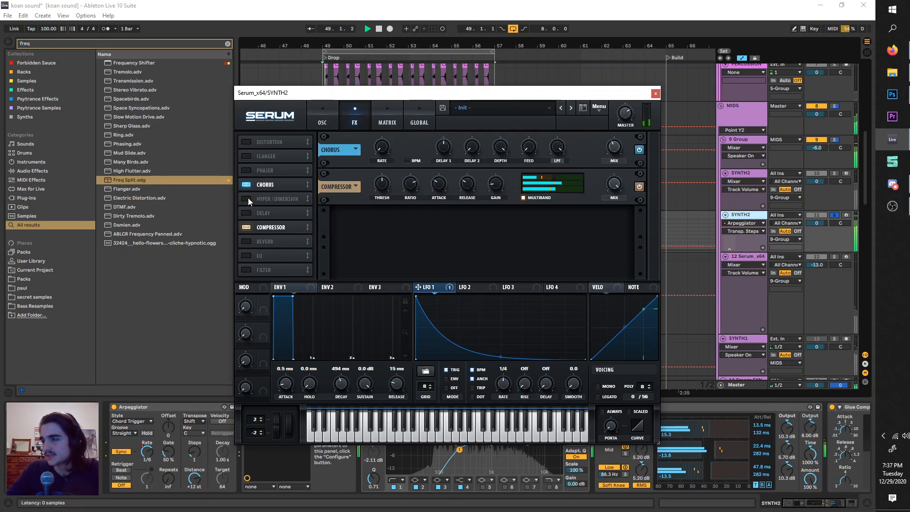
pyautogui.click(247, 198)
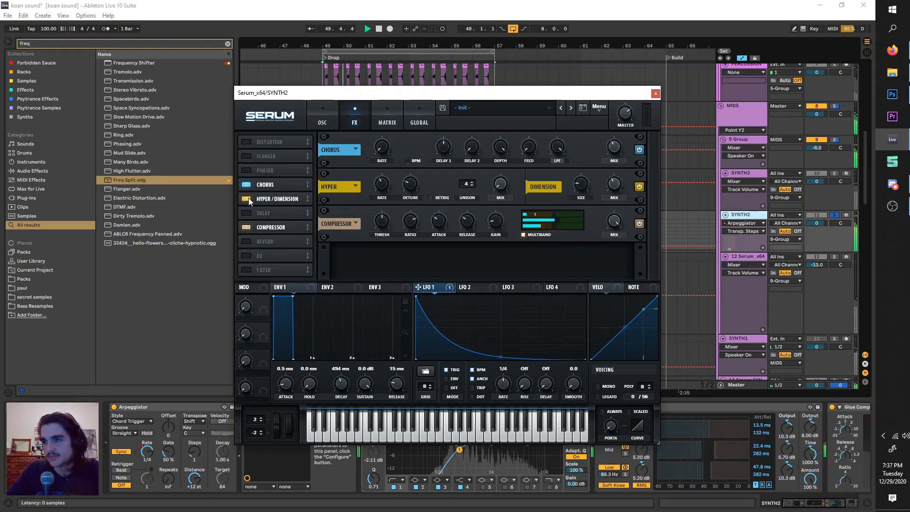
pyautogui.click(247, 198)
pyautogui.press('space')
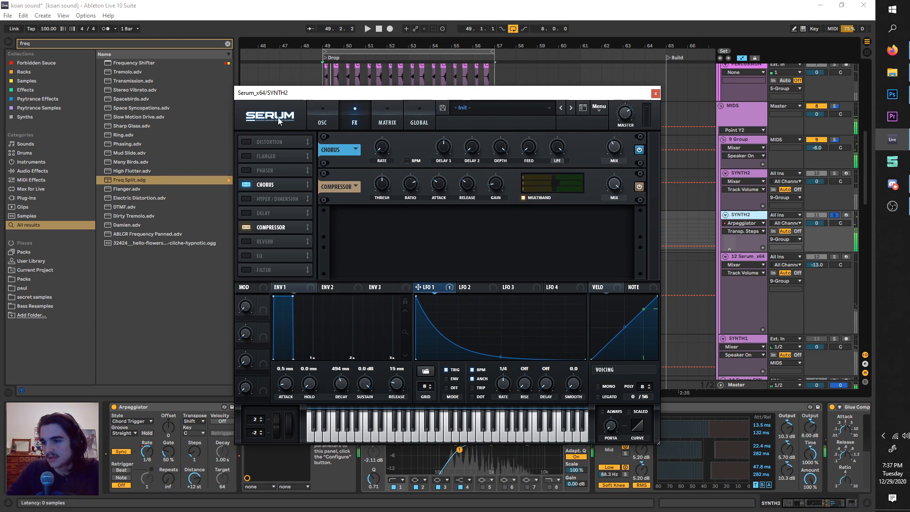
# Play the patch with its oscillators and filter in view, close Serum, and clear the solo on track 11.
pyautogui.click(313, 113)
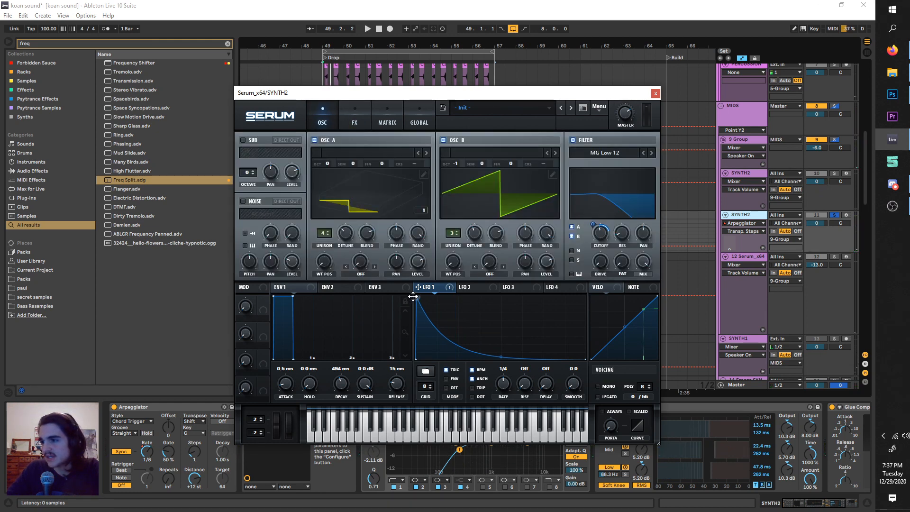
pyautogui.press('space')
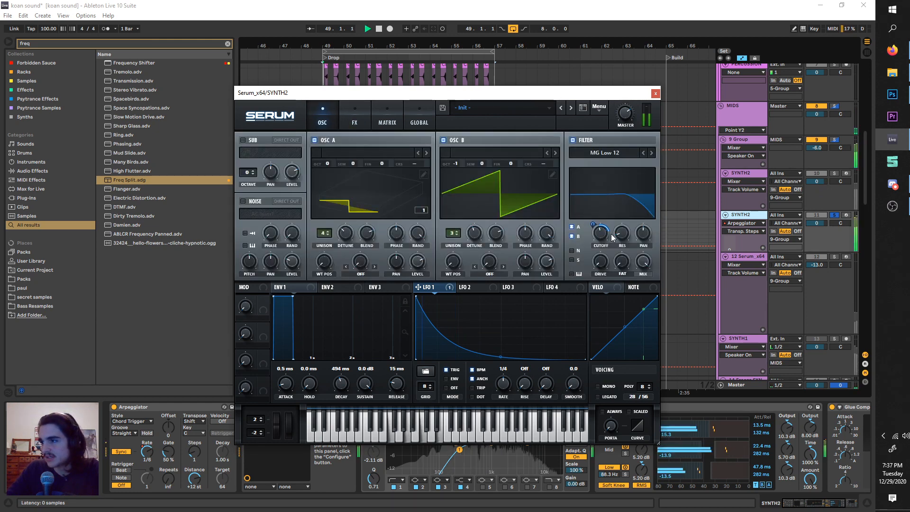
pyautogui.click(655, 94)
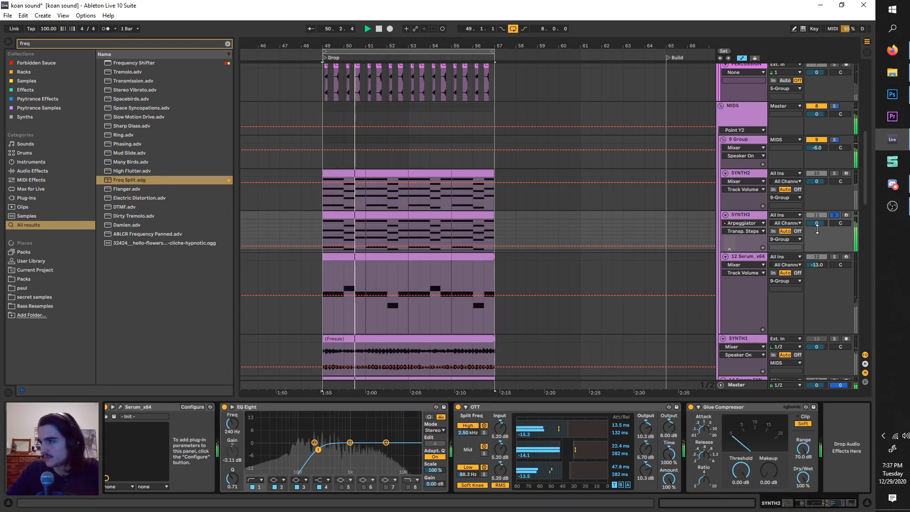
pyautogui.click(833, 215)
pyautogui.scroll(-2, 417, 265)
pyautogui.scroll(4, 399, 264)
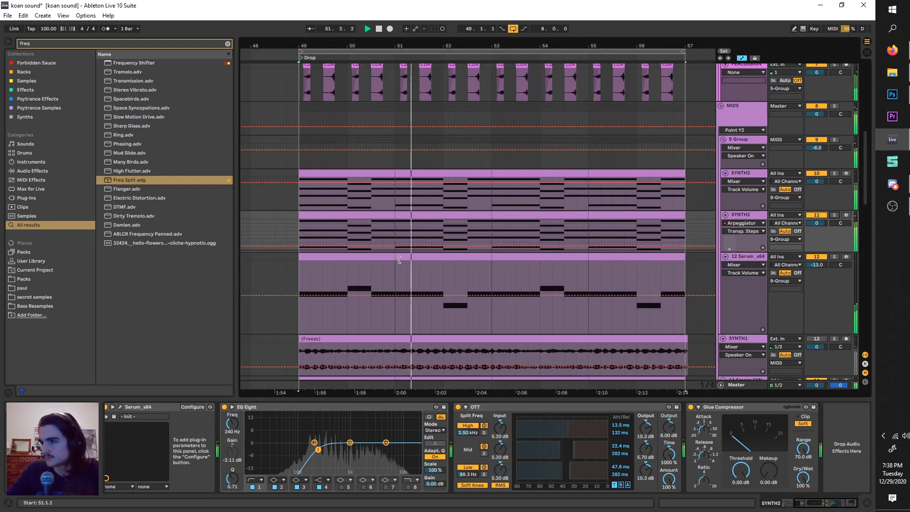
# Examine the Drop section's MIDS synth layers and the Transpose automation on track 14 while the arrangement plays.
pyautogui.scroll(-4, 399, 261)
pyautogui.scroll(-3, 407, 264)
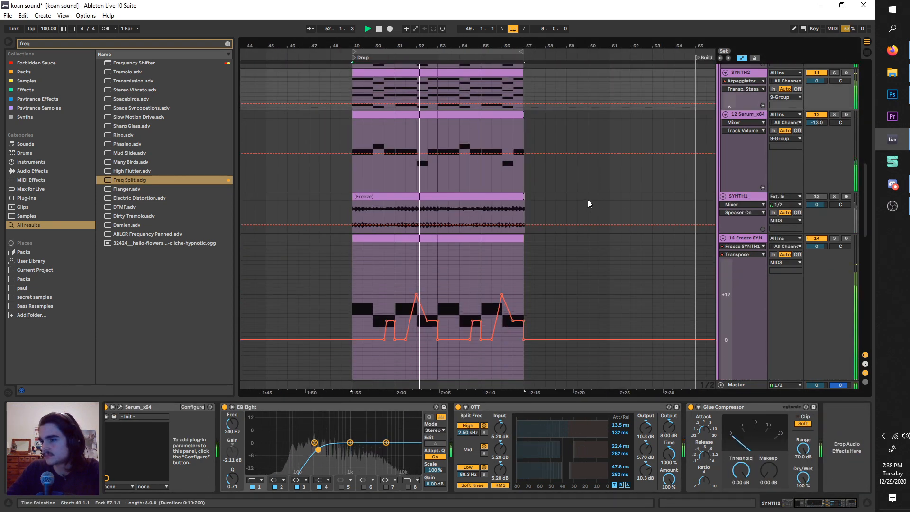
pyautogui.scroll(-3, 580, 185)
pyautogui.scroll(-1, 564, 180)
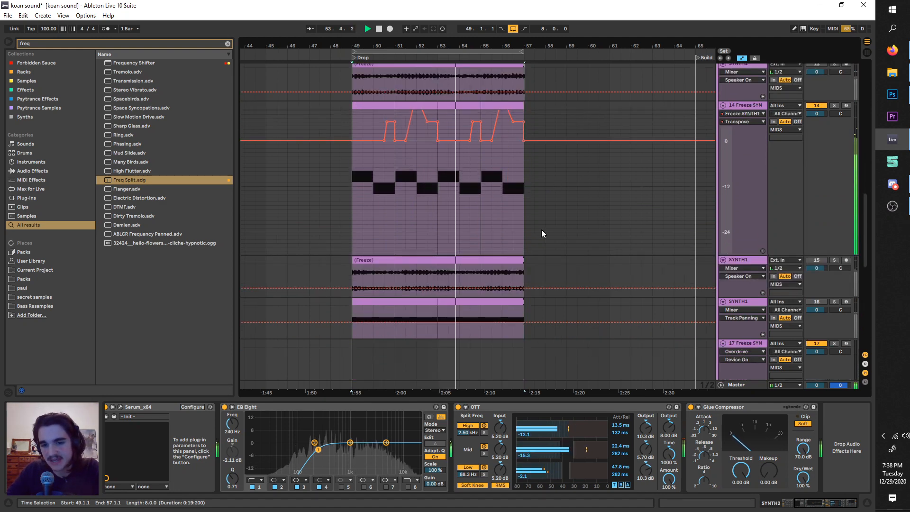
pyautogui.scroll(2, 579, 303)
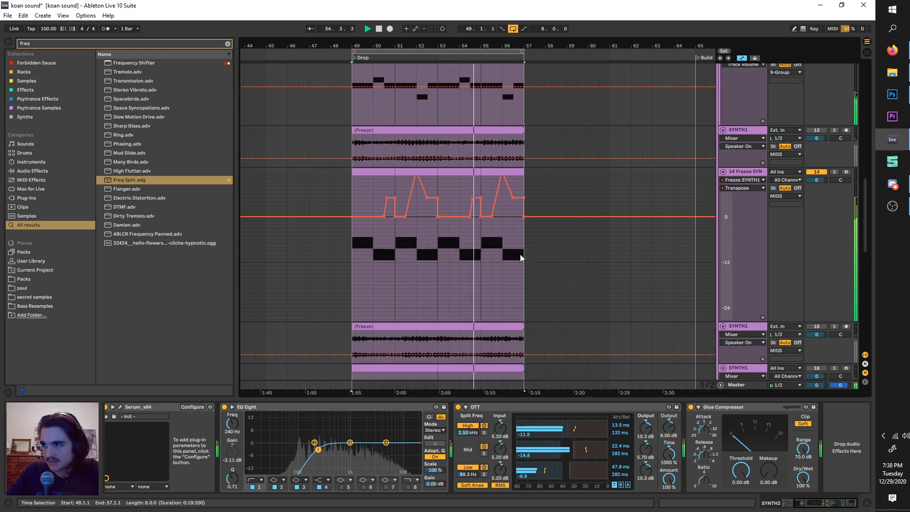
pyautogui.scroll(4, 545, 161)
pyautogui.scroll(-2, 549, 220)
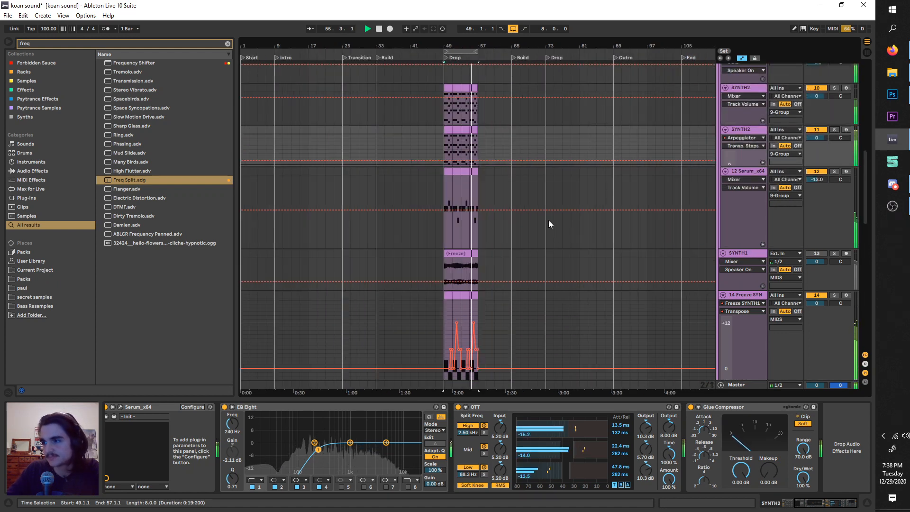
pyautogui.scroll(1, 474, 207)
pyautogui.scroll(1, 438, 221)
pyautogui.hscroll(-1, 438, 221)
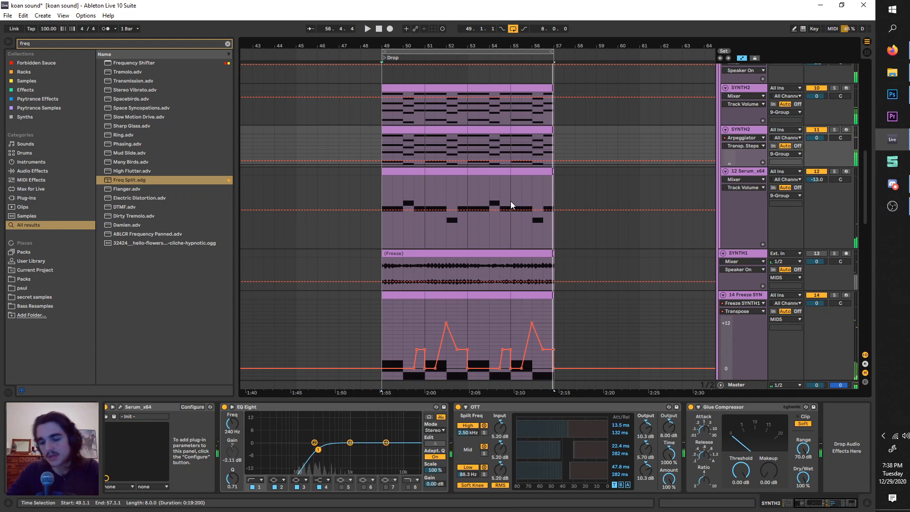
pyautogui.hotkey('alt', 'Tab')
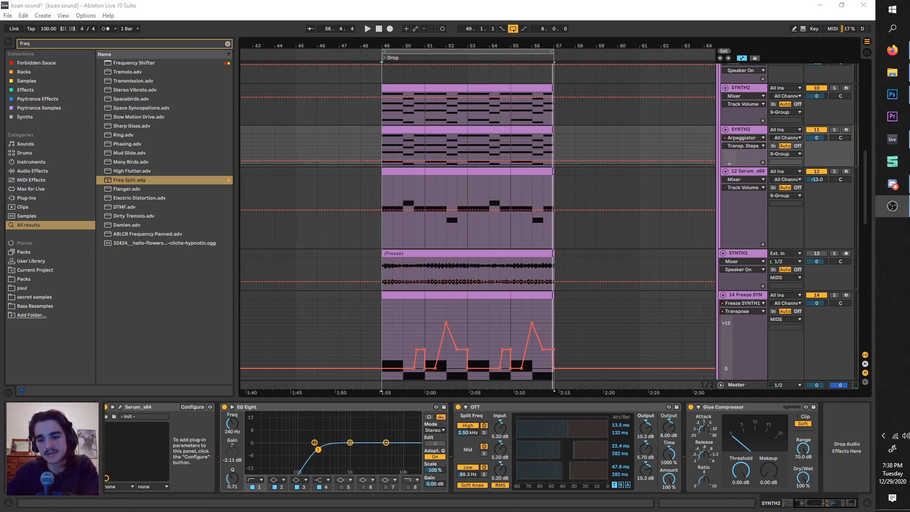